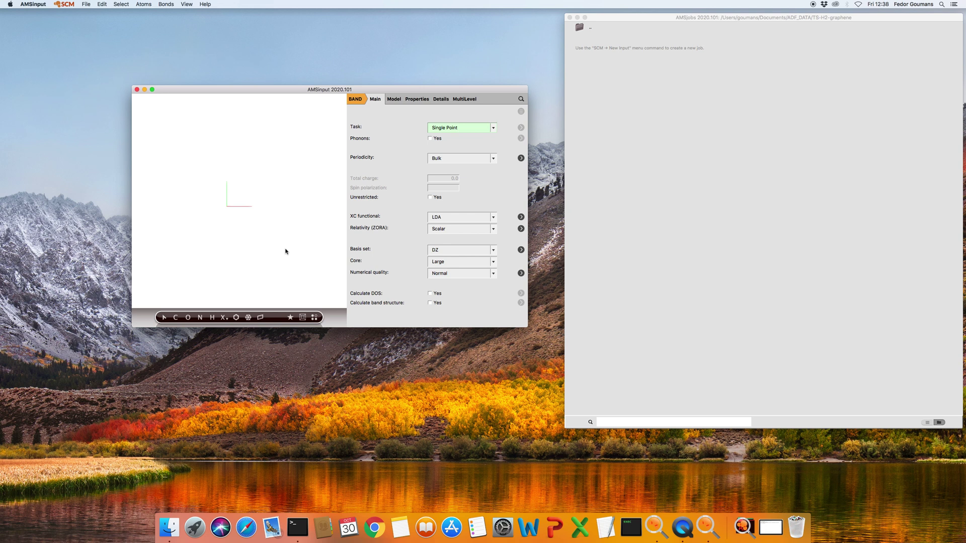
# Build a hexagonal graphite crystal and map its atoms into the unit cell
pyautogui.moveTo(285, 252); pyautogui.dragTo(308, 172)
pyautogui.click(260, 317)
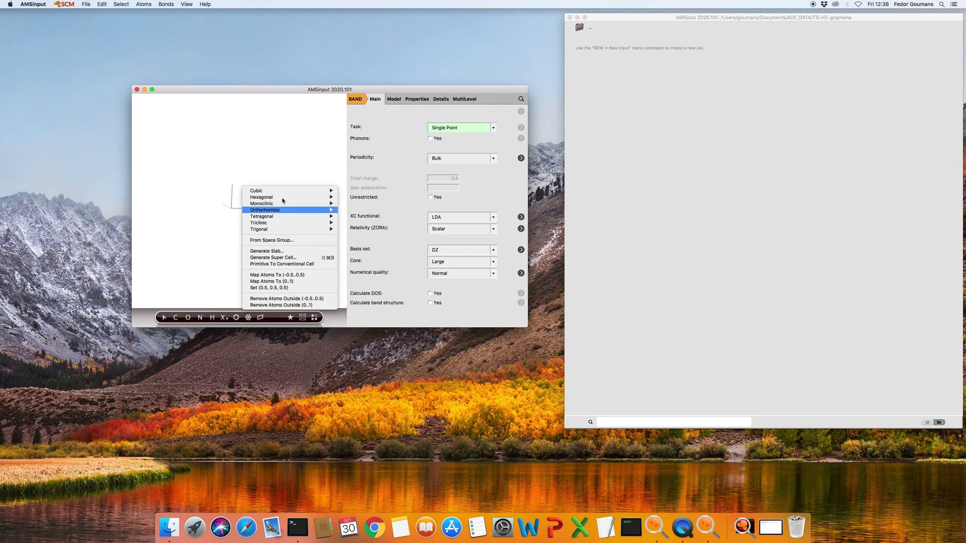
pyautogui.moveTo(302, 197)
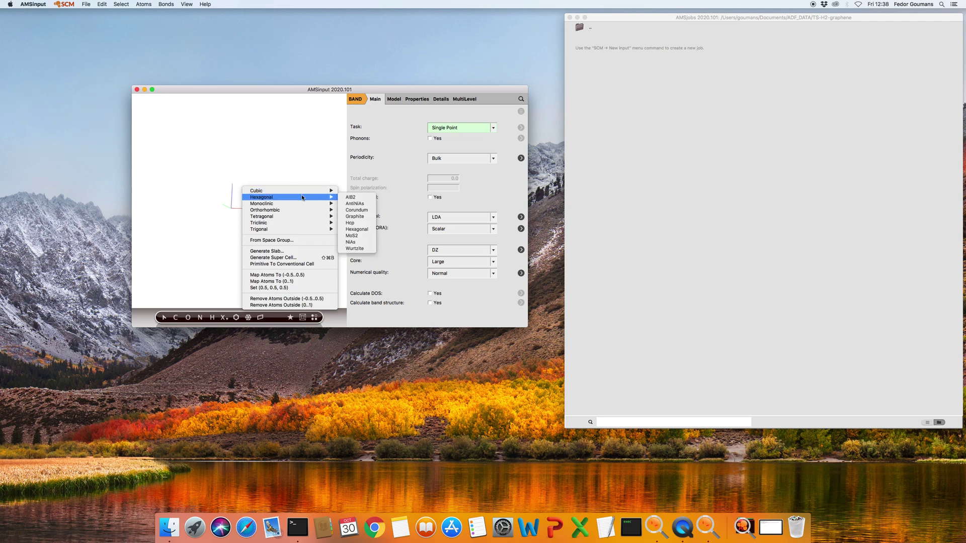
pyautogui.click(356, 220)
pyautogui.click(224, 215)
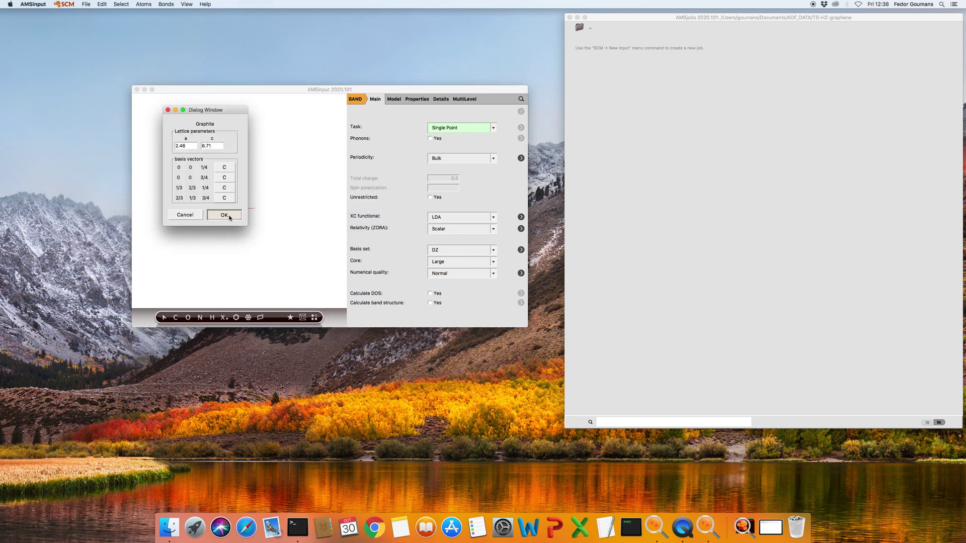
pyautogui.click(320, 175)
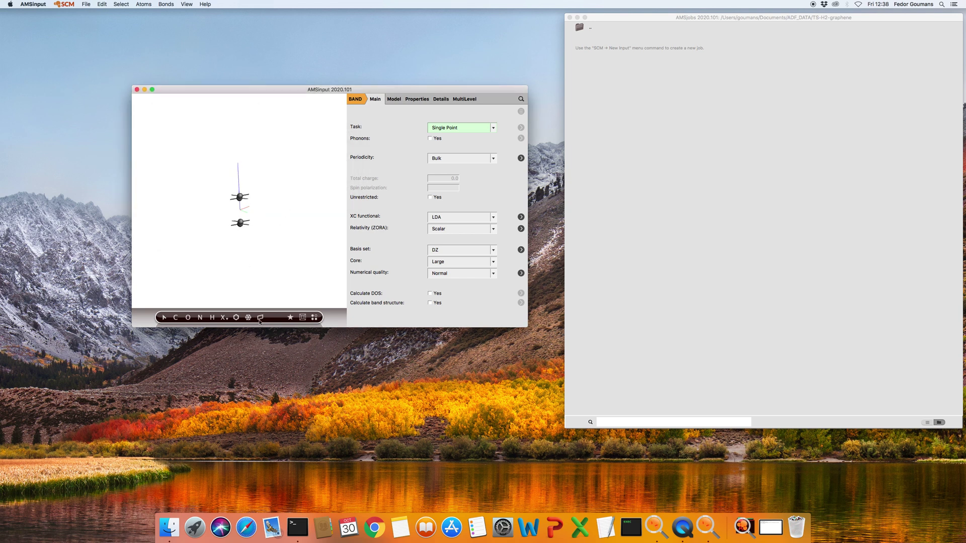
# Cut a one-layer 0 0 1 slab from the graphite and display its periodic repeats
pyautogui.press('super+shift+s')
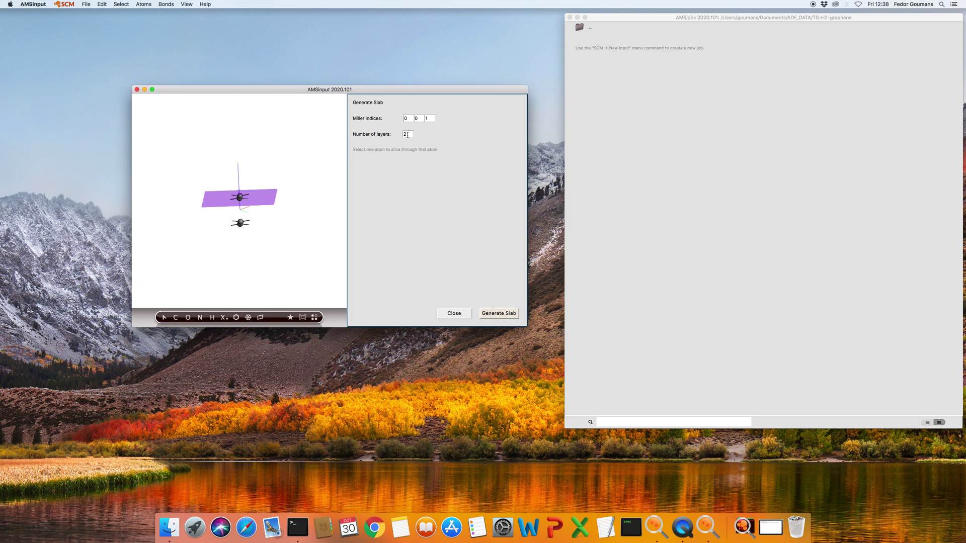
pyautogui.press('Tab')
pyautogui.write('1')
pyautogui.click(500, 317)
pyautogui.moveTo(300, 206); pyautogui.dragTo(282, 233)
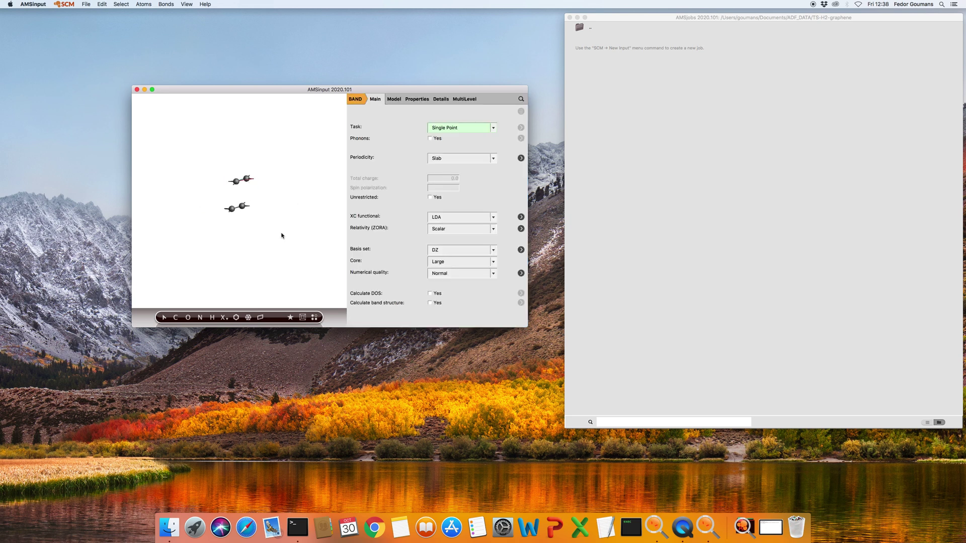
pyautogui.moveTo(229, 217); pyautogui.dragTo(281, 247)
pyautogui.click(275, 241)
pyautogui.scroll(3, 280, 248)
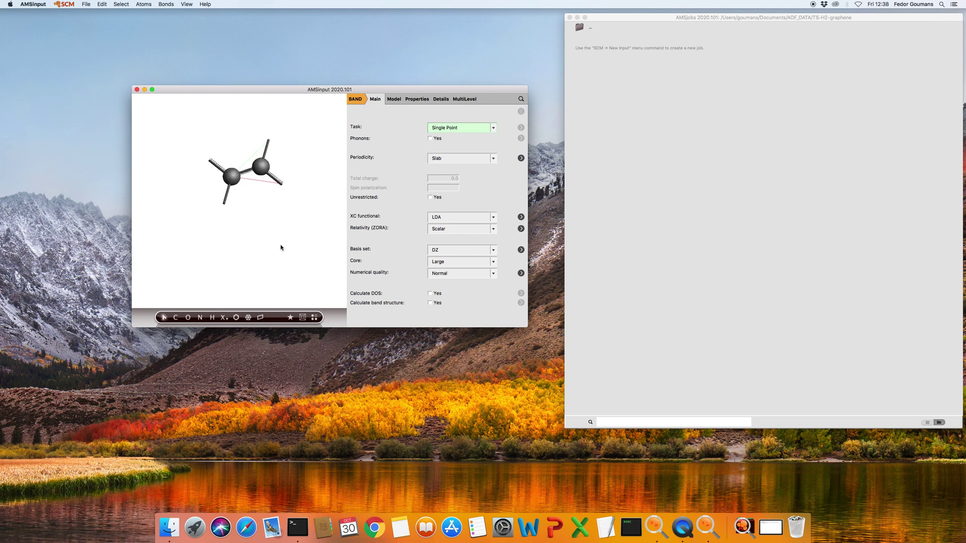
pyautogui.click(314, 317)
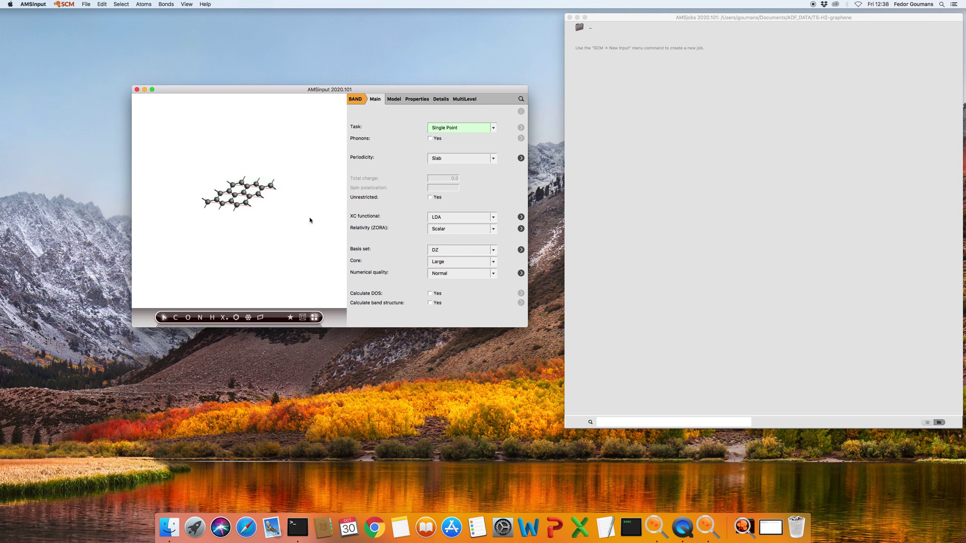
# Expand the graphene slab into a 2x2 supercell, shown without periodic repeats
pyautogui.click(248, 317)
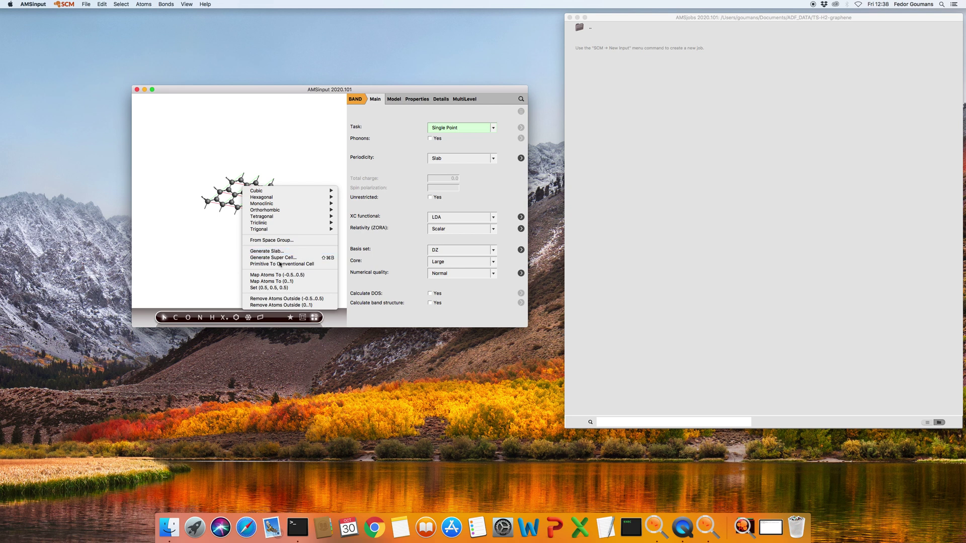
pyautogui.click(278, 258)
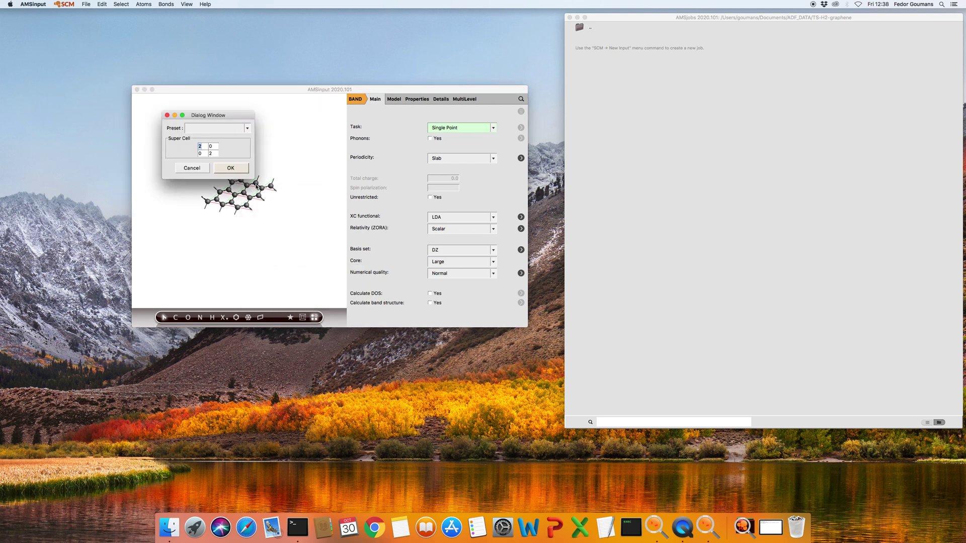
pyautogui.click(237, 170)
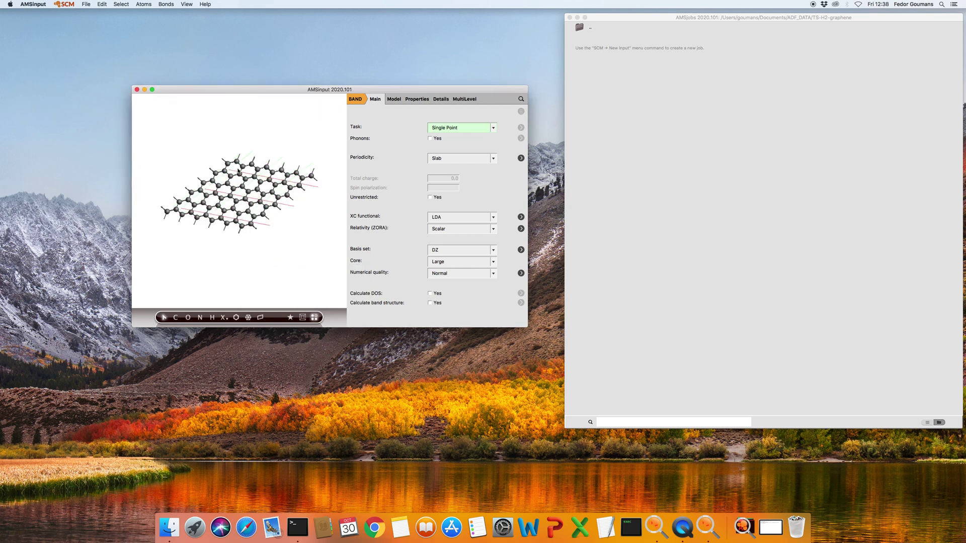
pyautogui.click(314, 317)
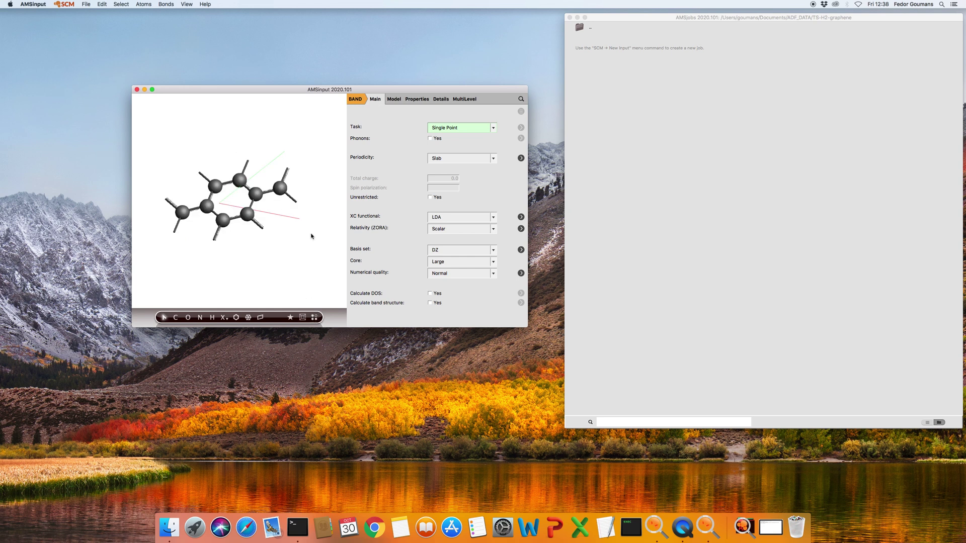
# Draw a bonded H2 molecule above the sheet and select both hydrogens
pyautogui.click(212, 317)
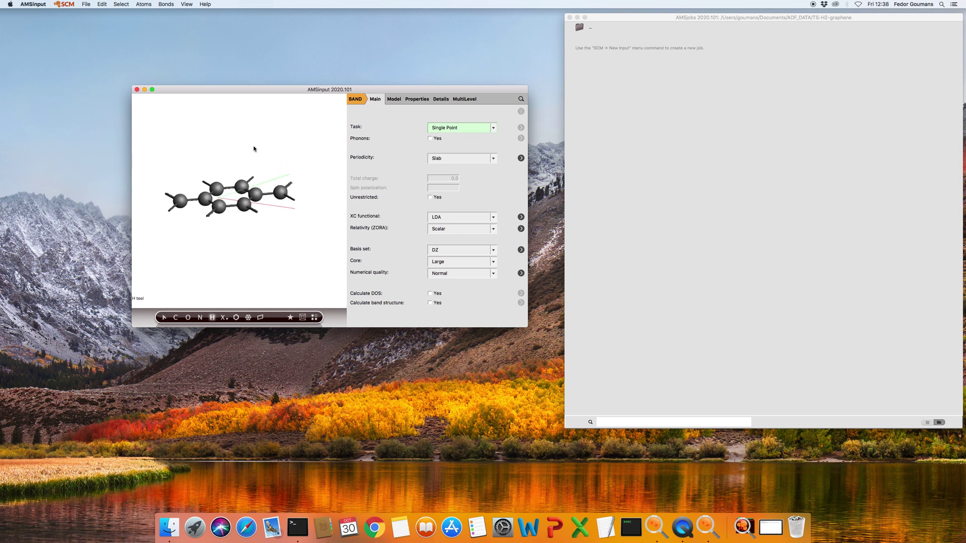
pyautogui.moveTo(253, 147); pyautogui.dragTo(266, 148)
pyautogui.press('Escape')
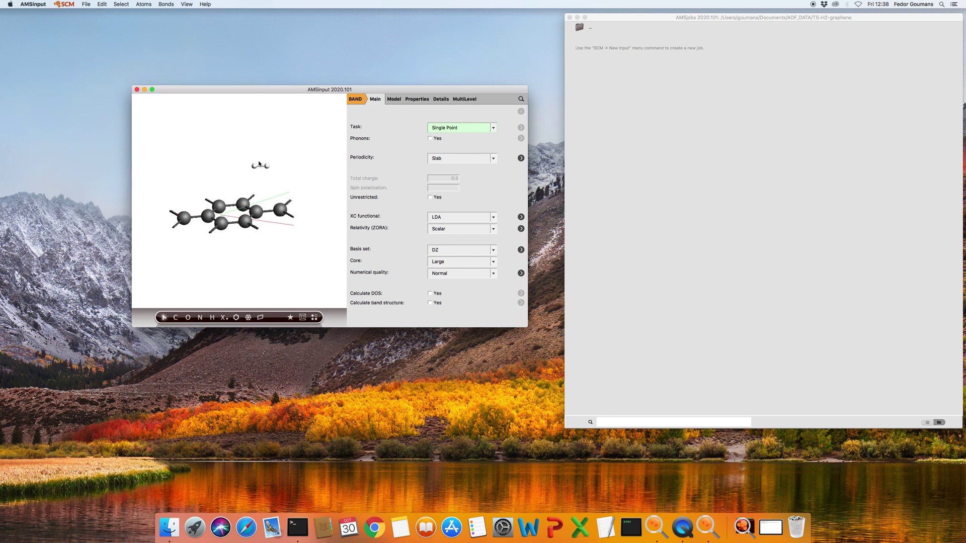
pyautogui.moveTo(242, 162); pyautogui.dragTo(286, 174)
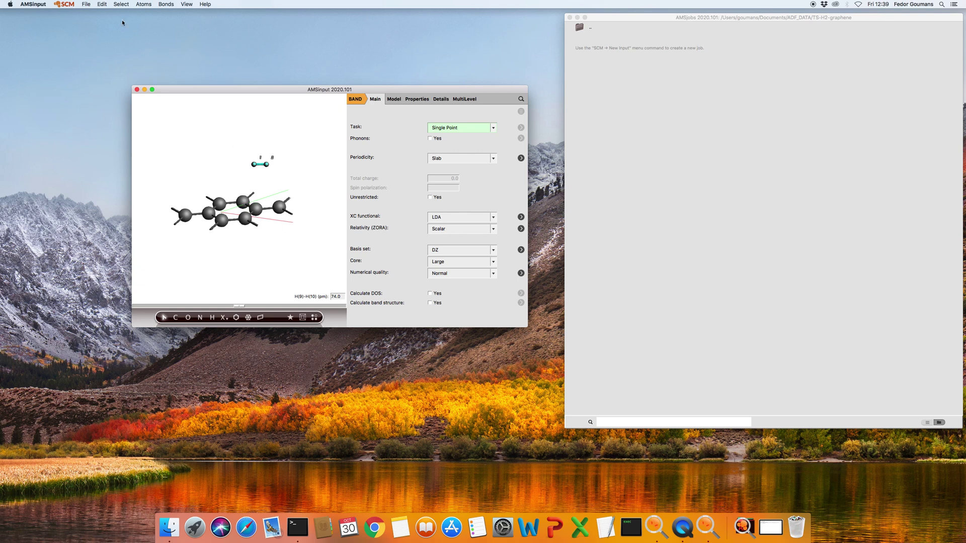
# In Tune Geometry, set H(9) H(10) to move above reference atoms C(6) and C(2)
pyautogui.click(102, 5)
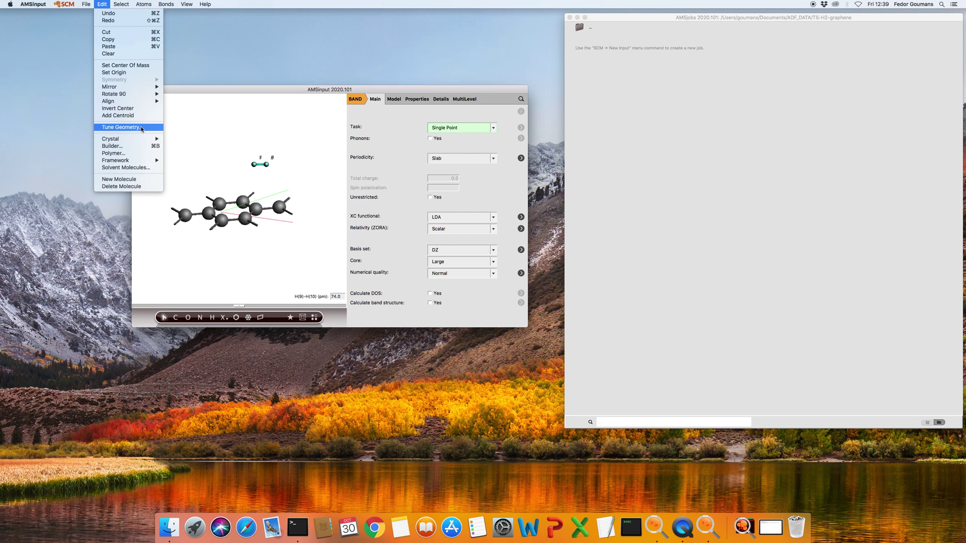
pyautogui.click(142, 128)
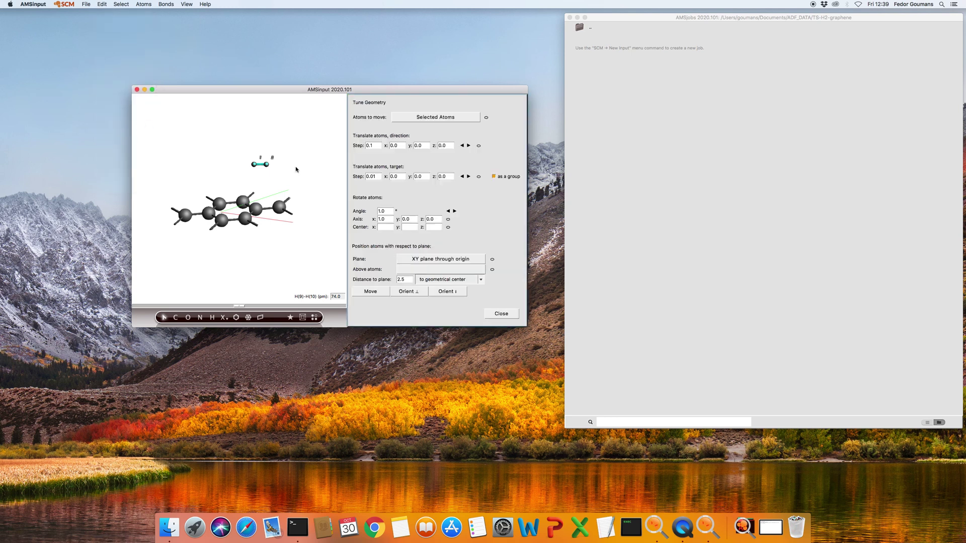
pyautogui.click(486, 118)
pyautogui.click(272, 180)
pyautogui.click(256, 211)
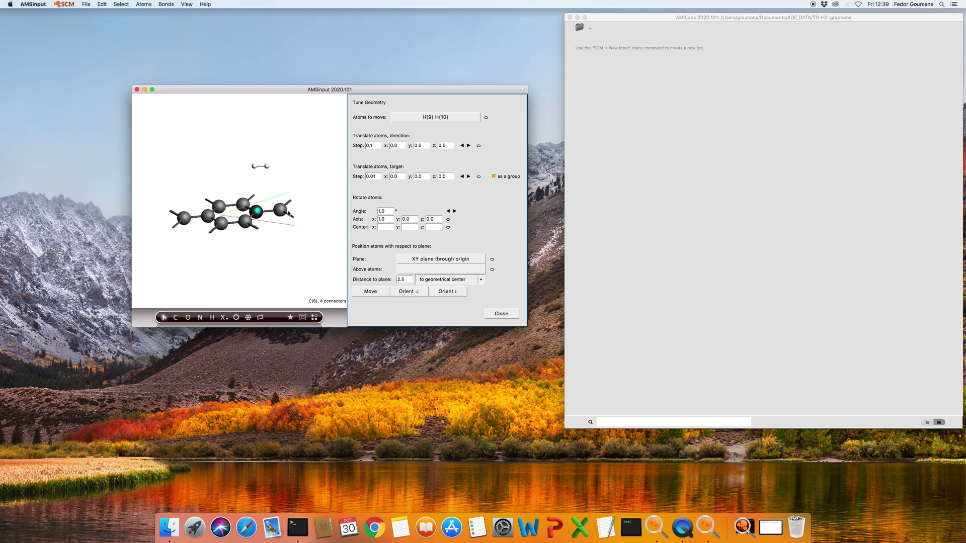
pyautogui.keyDown('shift'); pyautogui.click(281, 211); pyautogui.keyUp('shift')
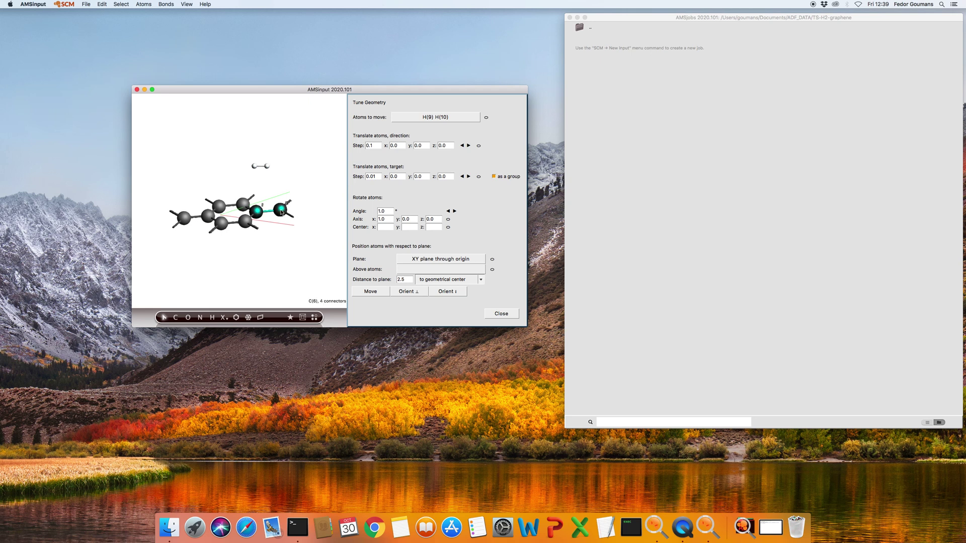
pyautogui.click(492, 270)
# Orient the H2 parallel to the sheet and move it 2.5 Å above the C(6)–C(2) bond
pyautogui.click(458, 293)
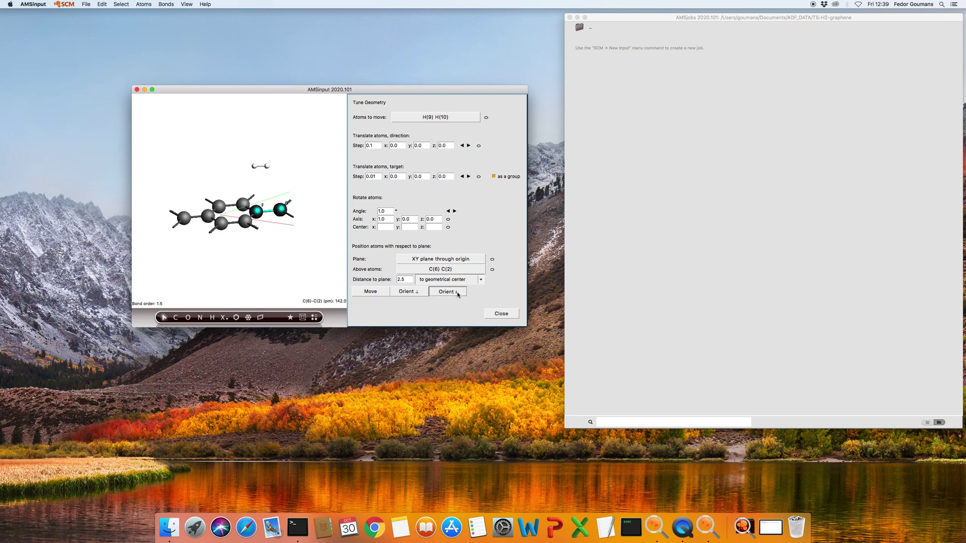
pyautogui.scroll(-5, 323, 243)
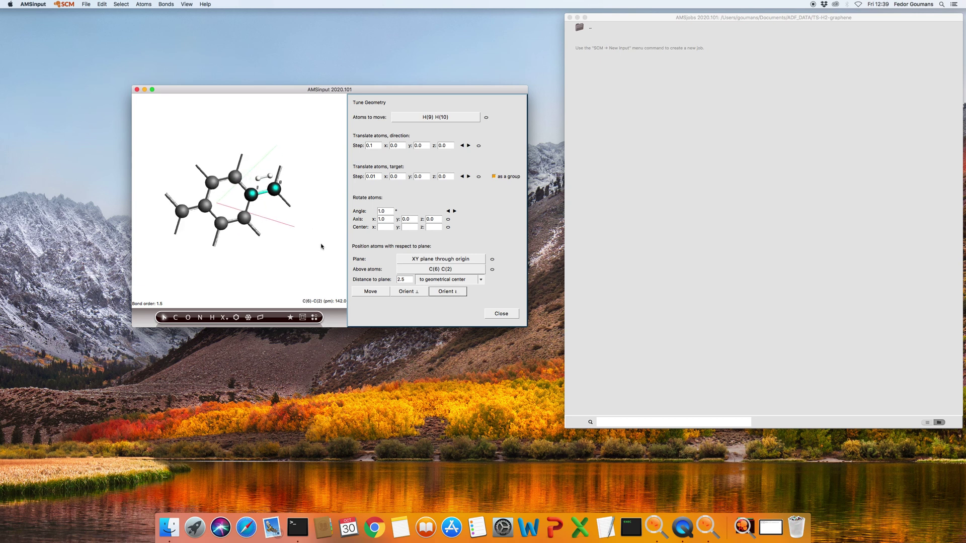
pyautogui.click(373, 292)
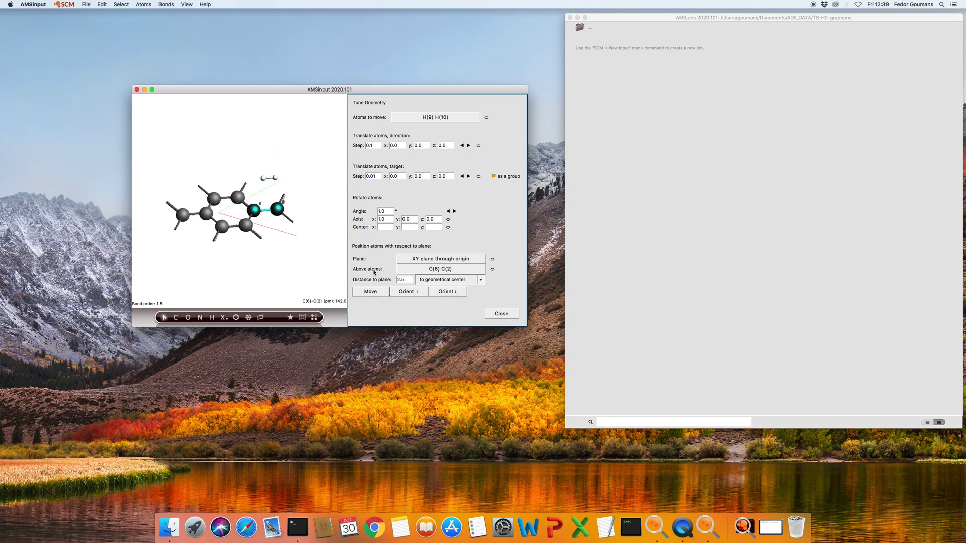
pyautogui.moveTo(271, 258); pyautogui.dragTo(274, 234)
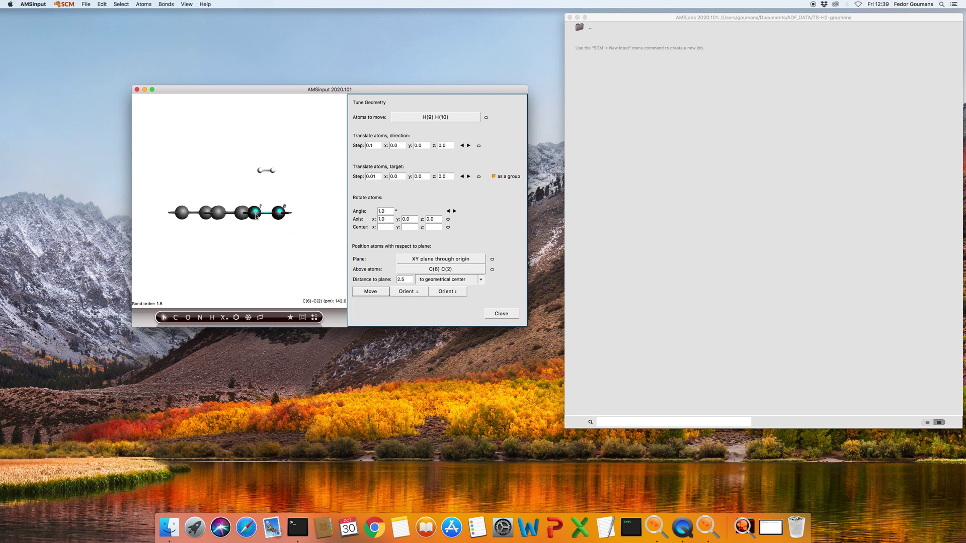
pyautogui.moveTo(312, 190); pyautogui.dragTo(301, 159)
pyautogui.click(501, 313)
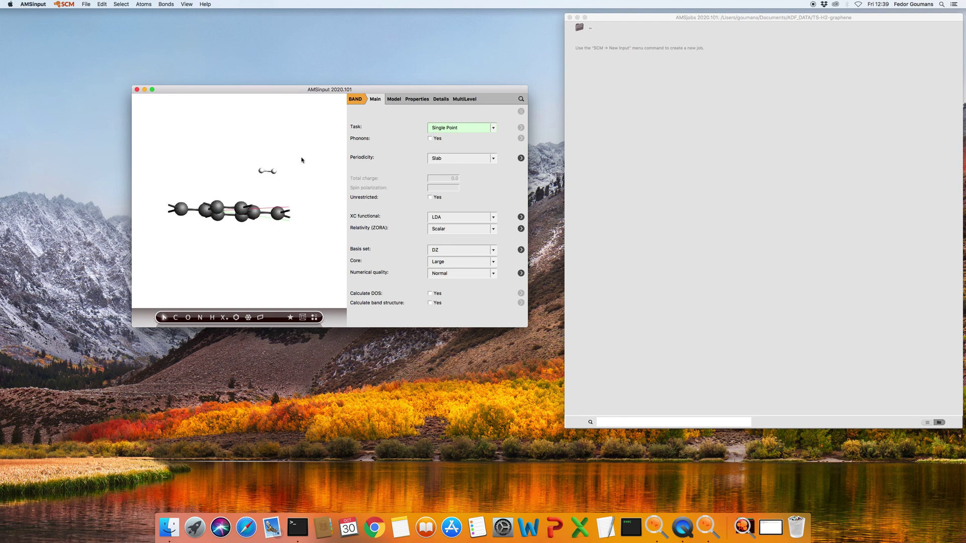
# Change the engine from BAND to DFTB, giving a GFN1-xTB geometry optimization of the slab
pyautogui.scroll(3, 335, 215)
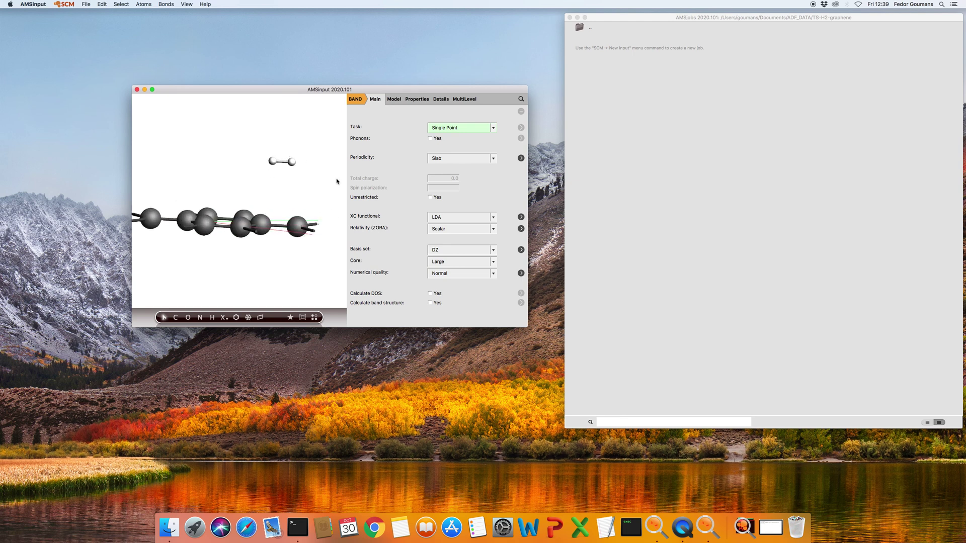
pyautogui.click(447, 128)
pyautogui.click(365, 100)
pyautogui.click(358, 99)
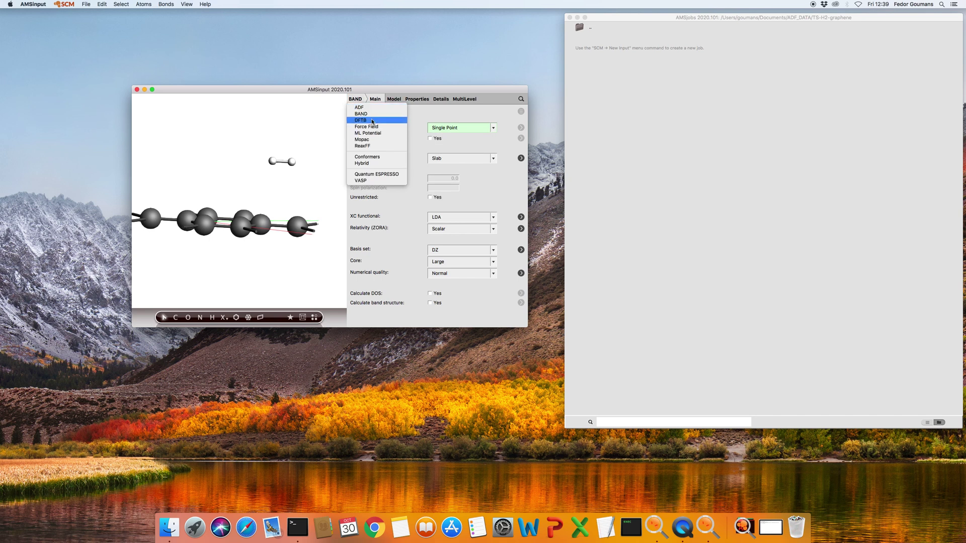
pyautogui.press('Escape')
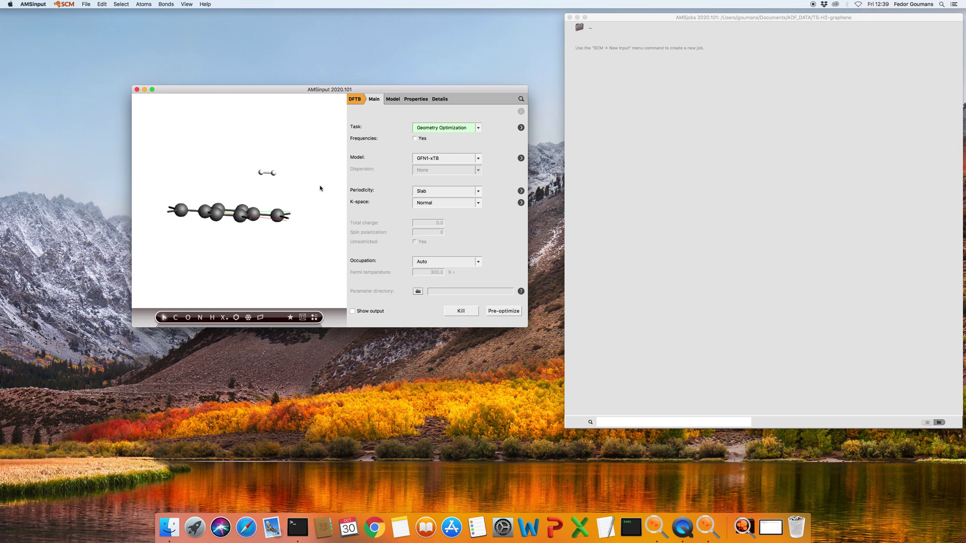
# Zoom in and rotate the view to inspect the graphene sheet and H2 from above
pyautogui.scroll(2, 314, 188)
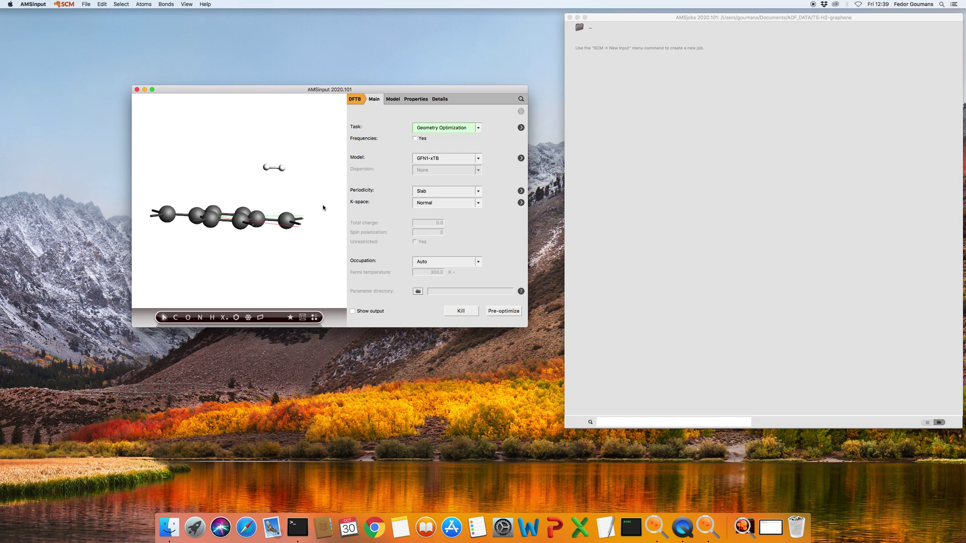
pyautogui.moveTo(317, 197)
pyautogui.mouseDown()
pyautogui.moveTo(308, 264)
pyautogui.moveTo(313, 196)
pyautogui.mouseUp()
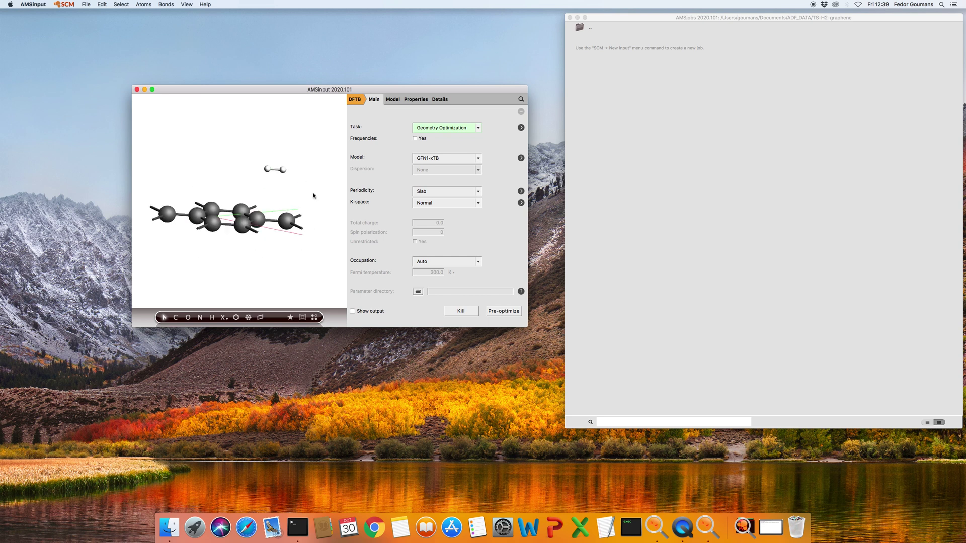
pyautogui.scroll(3, 311, 196)
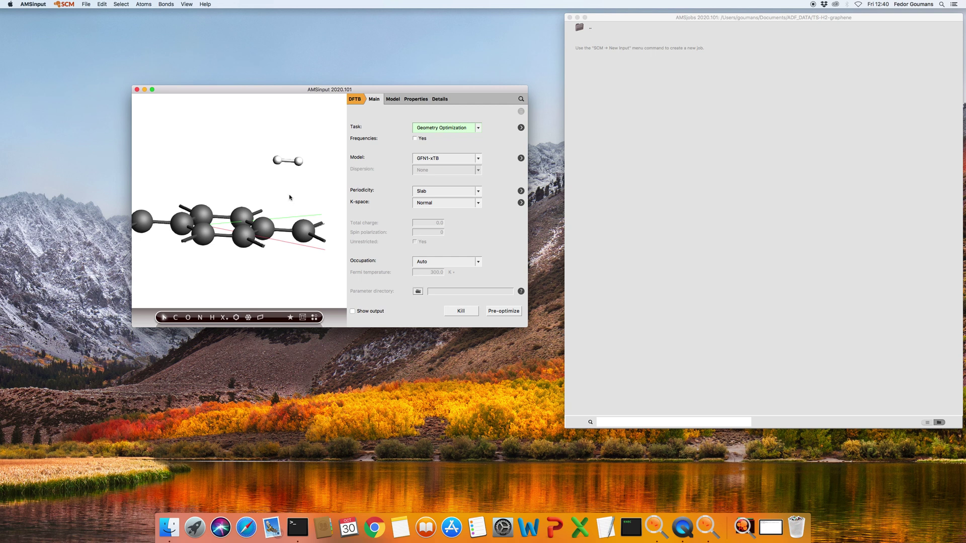
pyautogui.moveTo(291, 196)
pyautogui.mouseDown()
pyautogui.moveTo(289, 206)
pyautogui.moveTo(281, 191)
pyautogui.mouseUp()
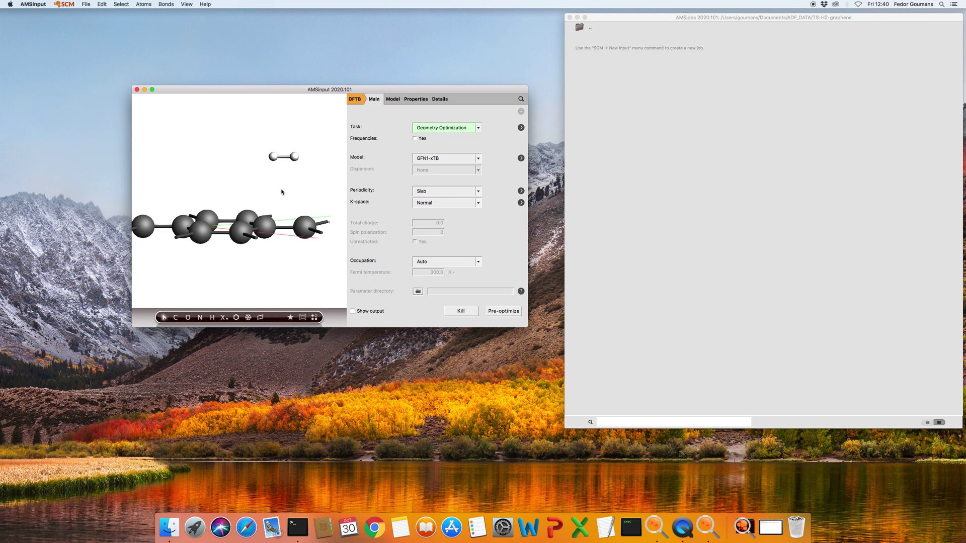
# Set the task to PES Scan and add the H(9)–C(6) distance as scan coordinate SC-1
pyautogui.click(437, 129)
pyautogui.click(441, 162)
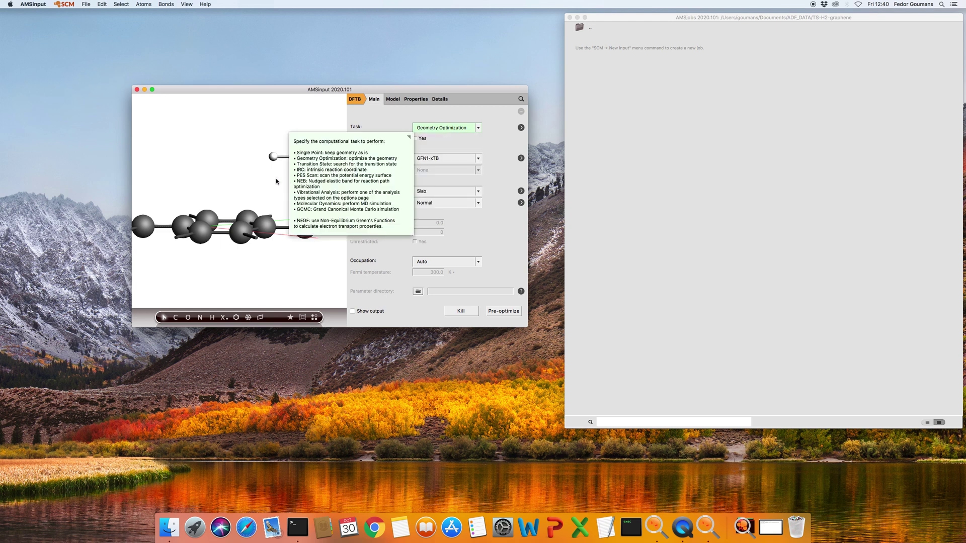
pyautogui.click(273, 157)
pyautogui.keyDown('shift'); pyautogui.click(268, 222); pyautogui.keyUp('shift')
pyautogui.click(521, 128)
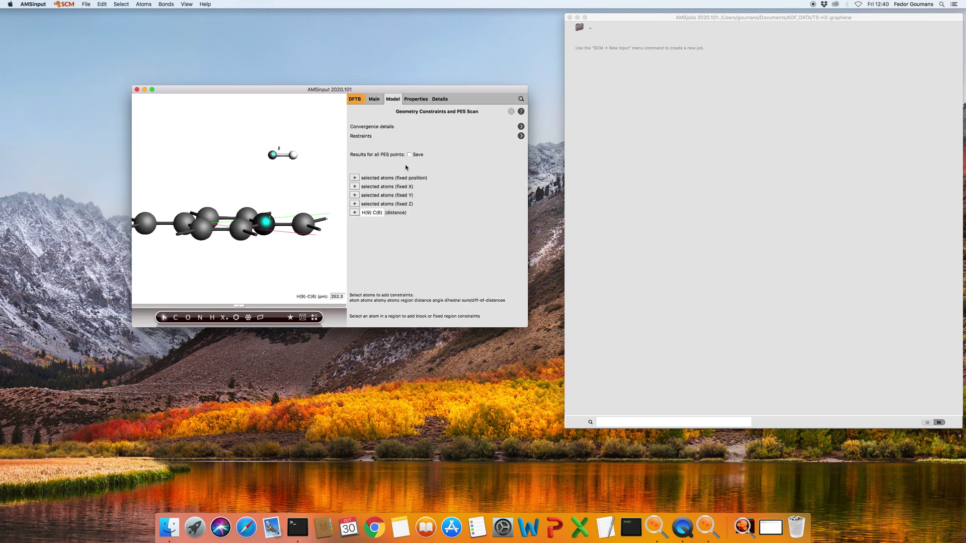
pyautogui.click(354, 214)
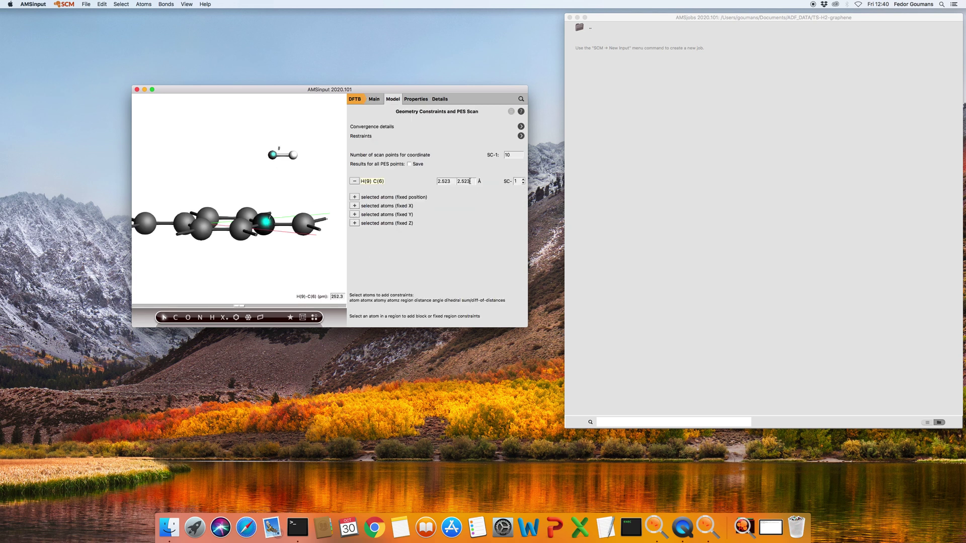
pyautogui.doubleClick(470, 181)
pyautogui.write('1.14')
pyautogui.press('Return')
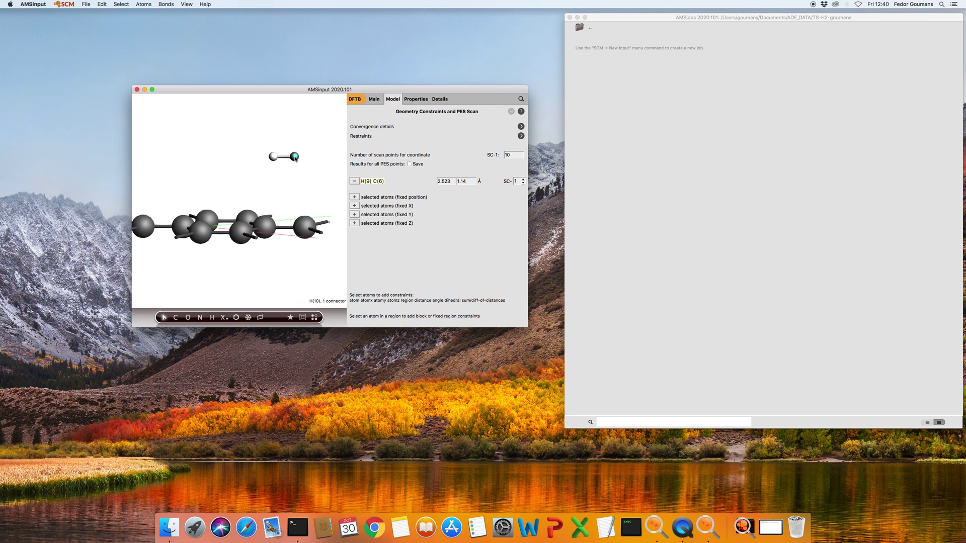
# Add the H(10)–C(2) distance to the same coordinate, both scanned from 2.523 to 1.14 Å
pyautogui.keyDown('shift'); pyautogui.click(308, 229); pyautogui.keyUp('shift')
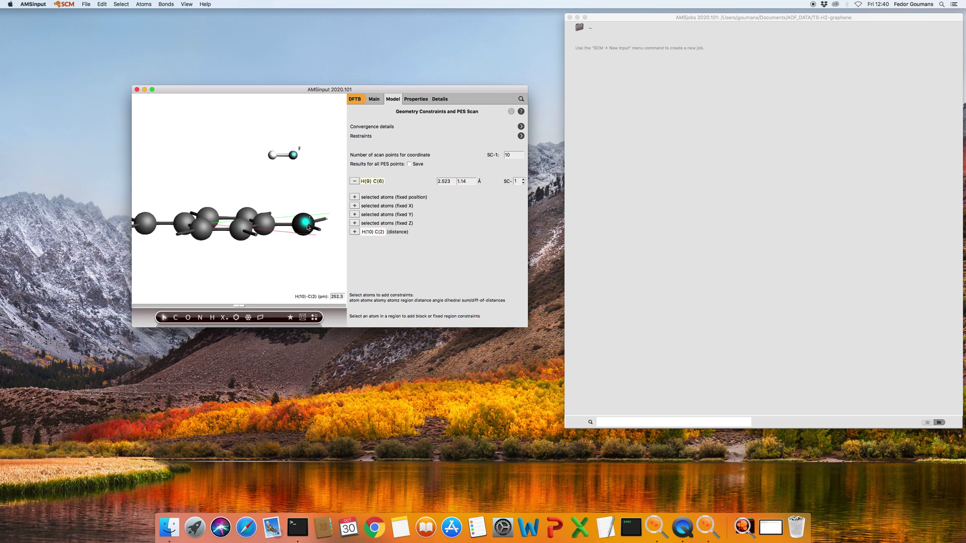
pyautogui.click(355, 231)
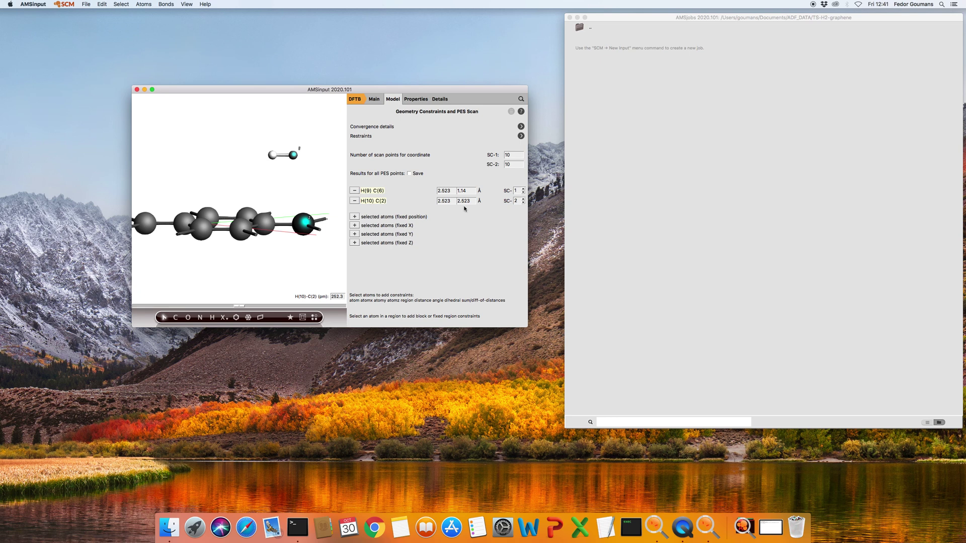
pyautogui.click(445, 201)
pyautogui.press('Tab')
pyautogui.write('1.')
pyautogui.click(524, 203)
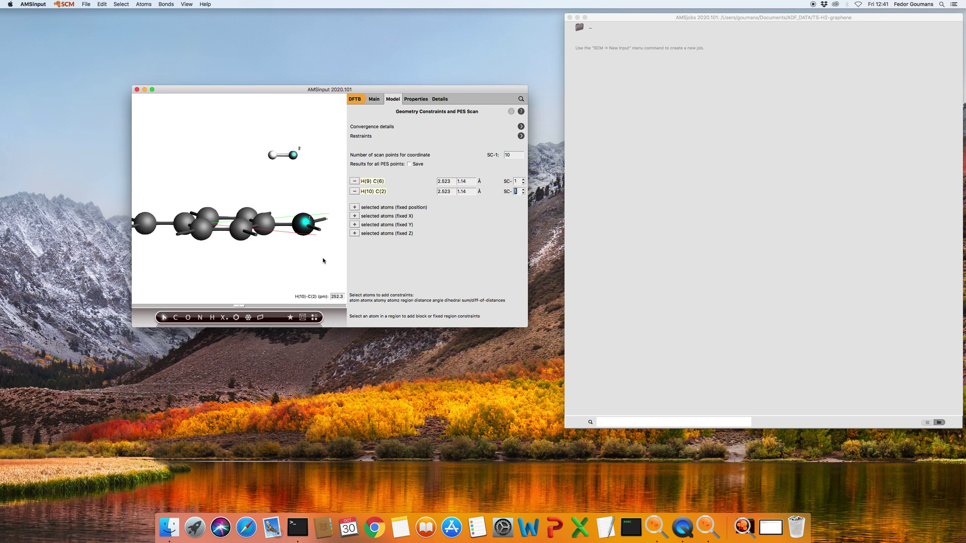
pyautogui.click(520, 126)
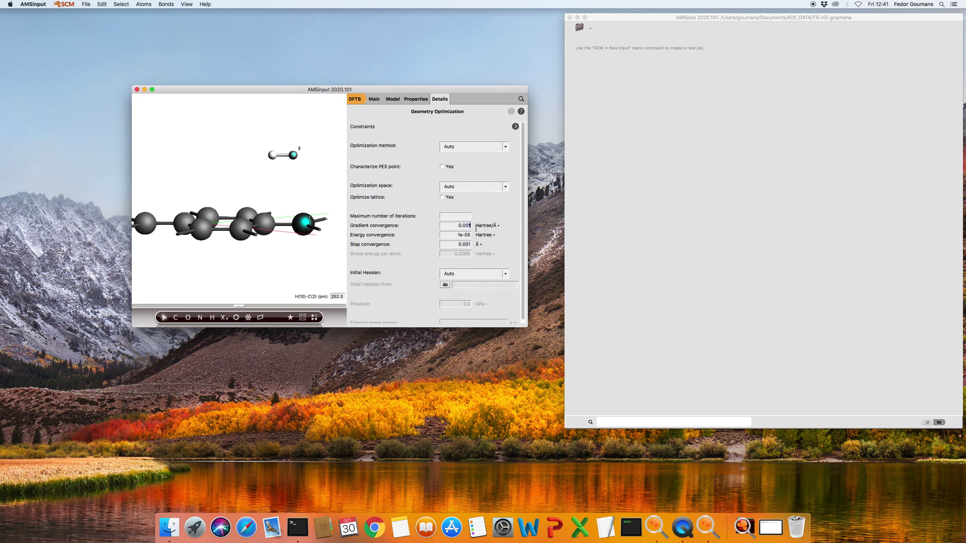
# Loosen convergence to gradient 0.005, energy 5e-05 and step 0.005
pyautogui.press('BackSpace')
pyautogui.write('5')
pyautogui.click(459, 234)
pyautogui.press('BackSpace')
pyautogui.write('5')
pyautogui.click(473, 244)
pyautogui.press('BackSpace')
pyautogui.write('5')
# Save the input as PESscan
pyautogui.click(87, 5)
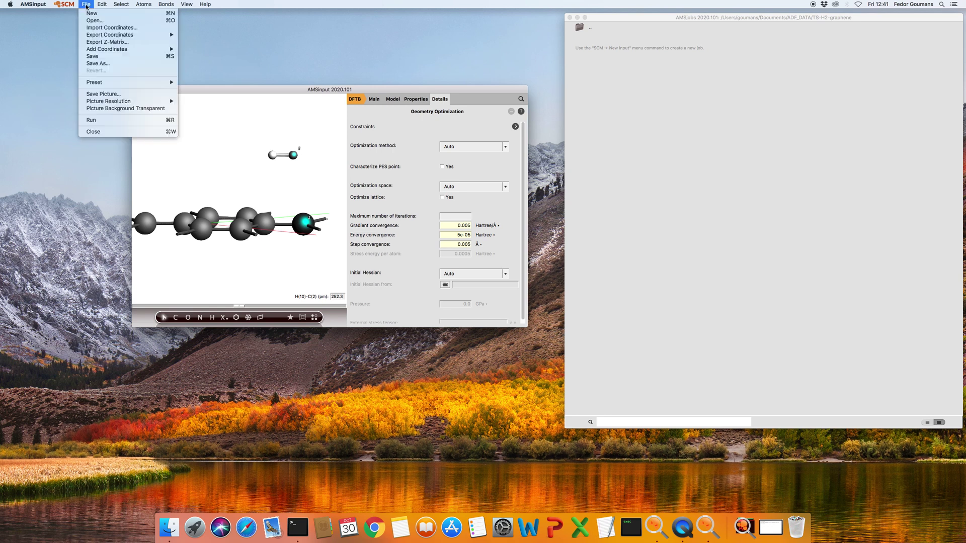
pyautogui.click(101, 65)
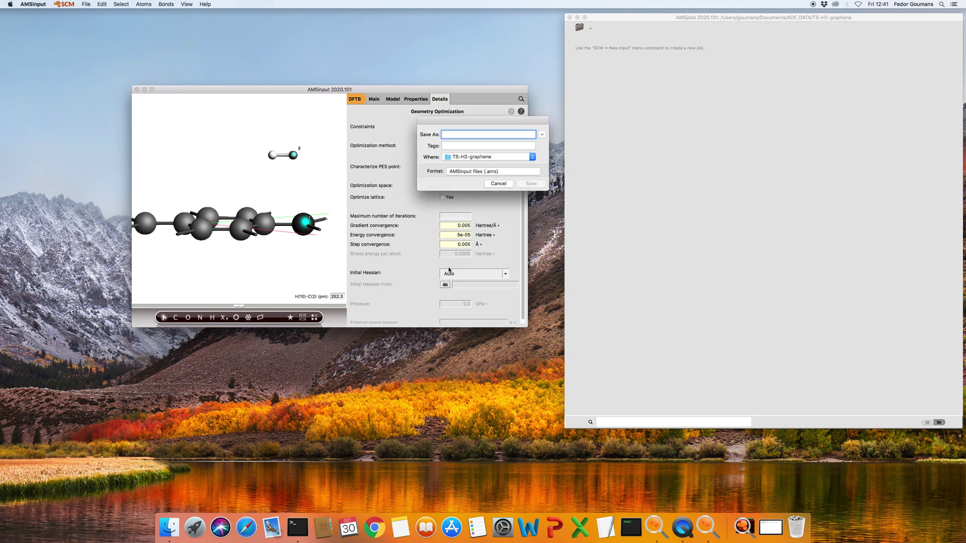
pyautogui.write('PESscan')
pyautogui.click(529, 184)
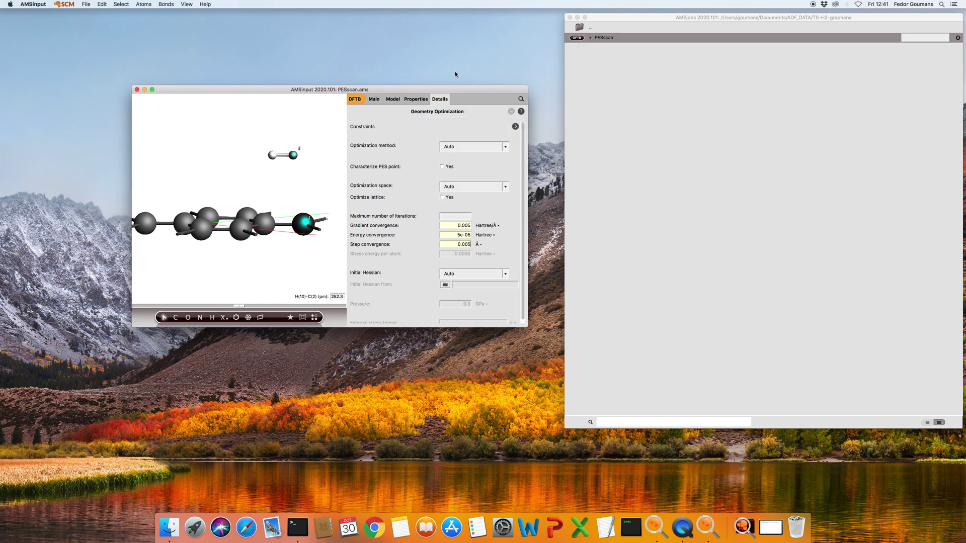
# Run the PESscan job in AMSjobs on the Ivy queue
pyautogui.click(666, 19)
pyautogui.click(114, 5)
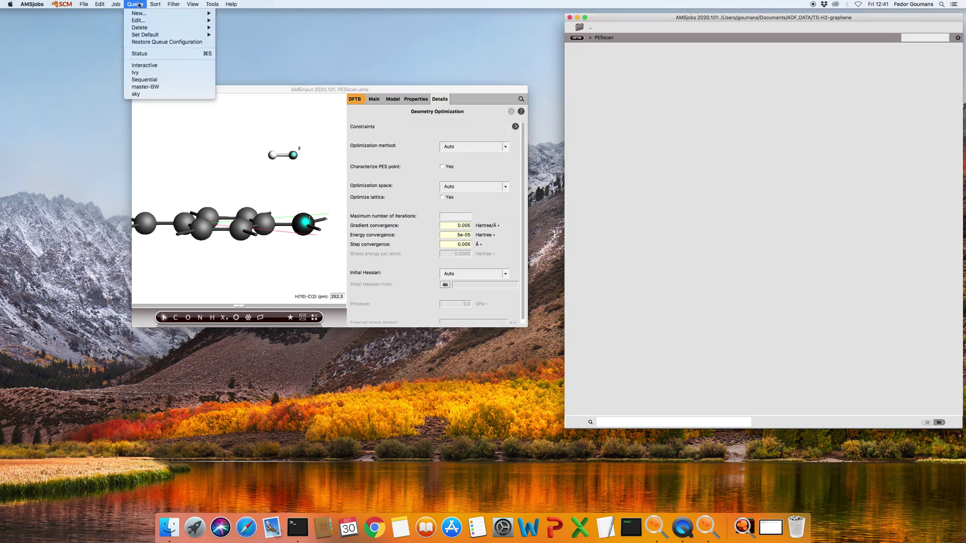
pyautogui.click(151, 73)
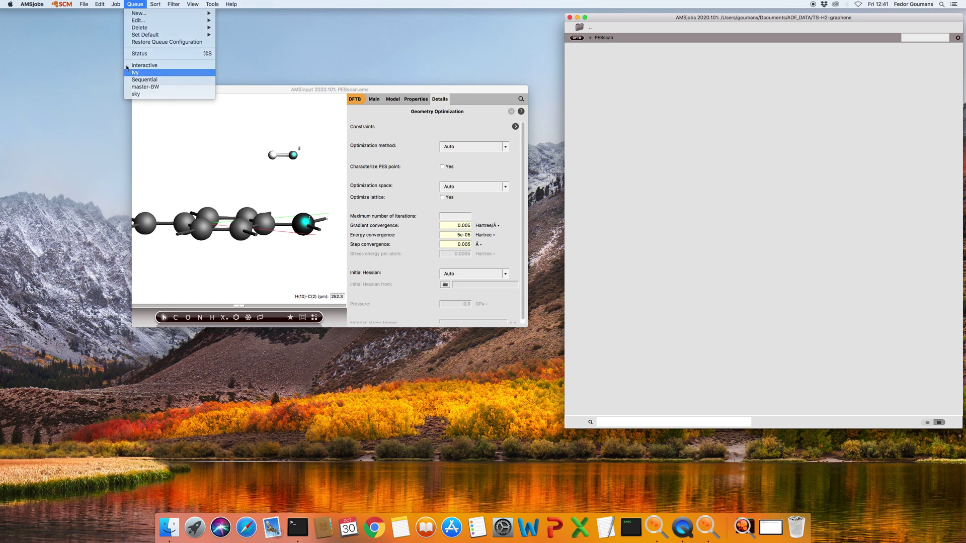
pyautogui.click(120, 5)
pyautogui.click(119, 14)
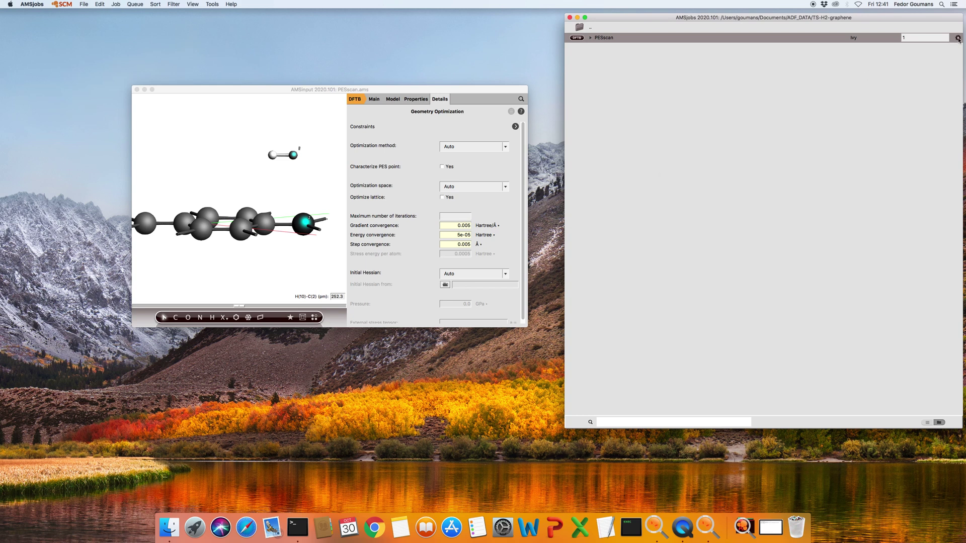
pyautogui.moveTo(958, 39)
# Load the finished job's coordinates into AMSinput and re-guess the bonds
pyautogui.click(290, 91)
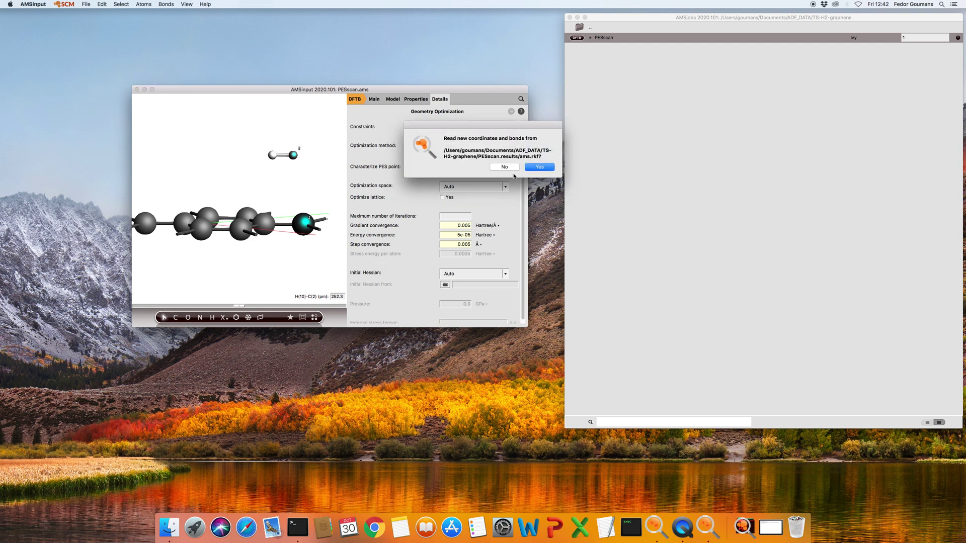
pyautogui.click(550, 167)
pyautogui.moveTo(288, 170); pyautogui.dragTo(312, 141)
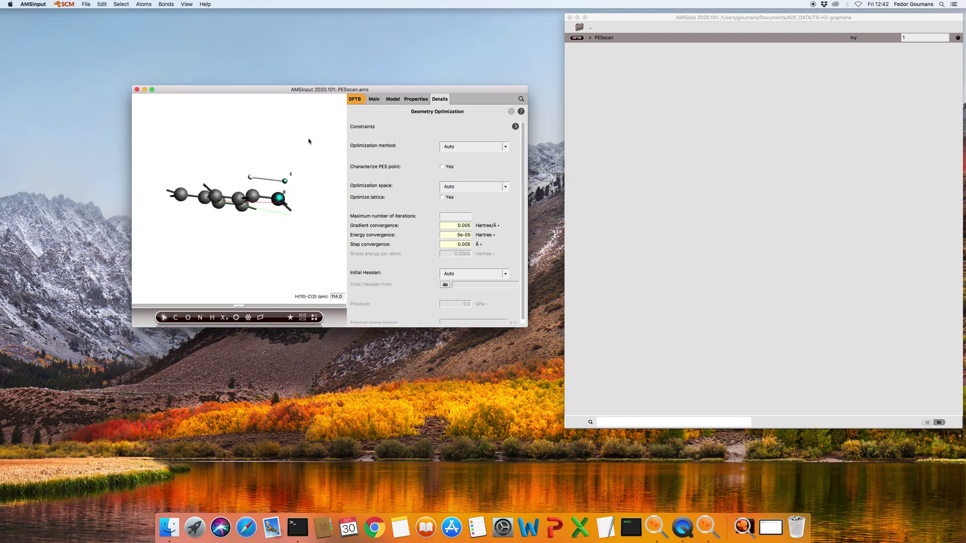
pyautogui.click(311, 143)
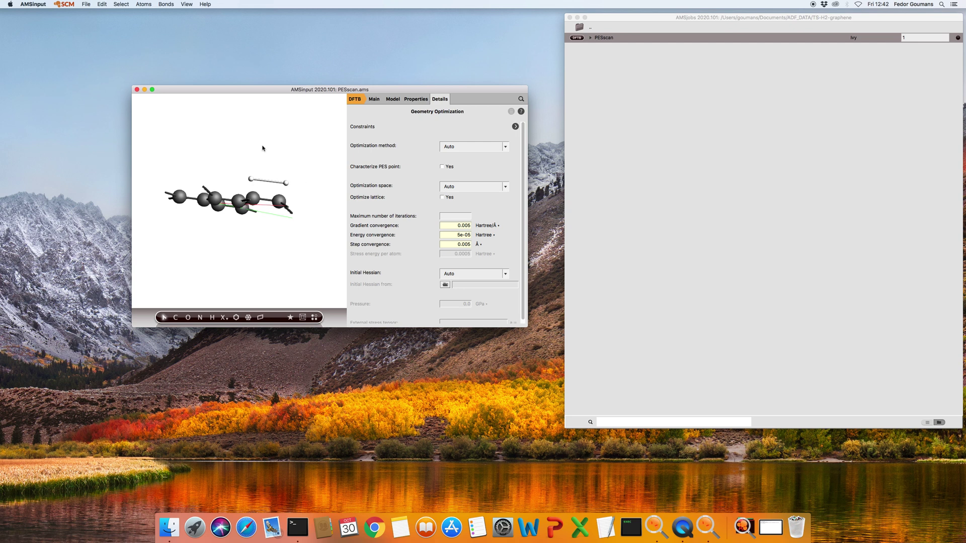
pyautogui.click(166, 5)
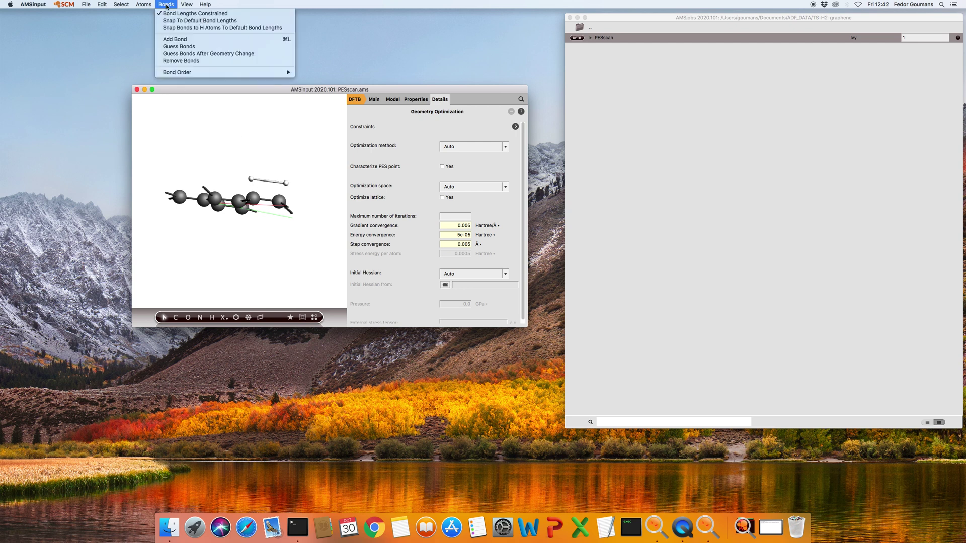
pyautogui.click(176, 45)
pyautogui.moveTo(330, 174)
pyautogui.mouseDown()
pyautogui.moveTo(289, 233)
pyautogui.moveTo(341, 202)
pyautogui.moveTo(324, 176)
pyautogui.mouseUp()
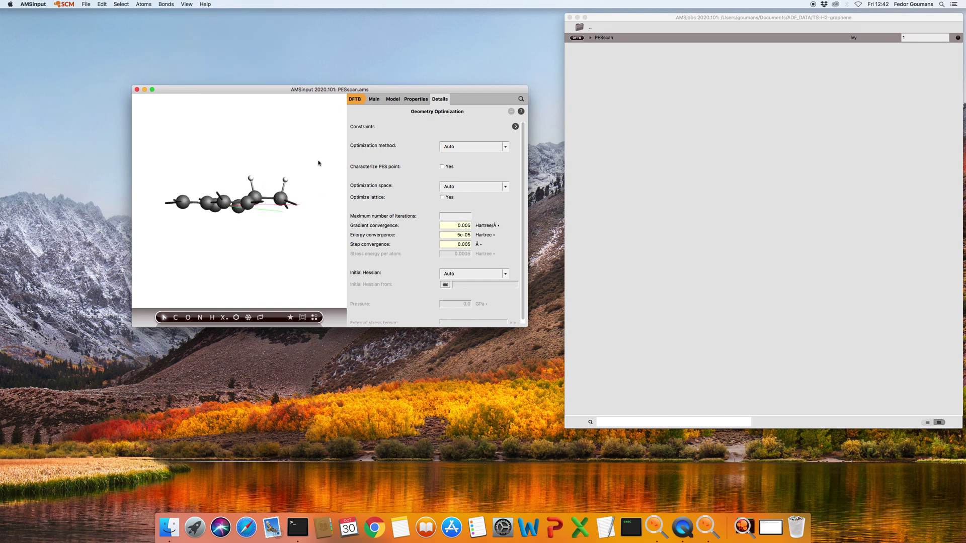
pyautogui.moveTo(284, 233); pyautogui.dragTo(280, 251)
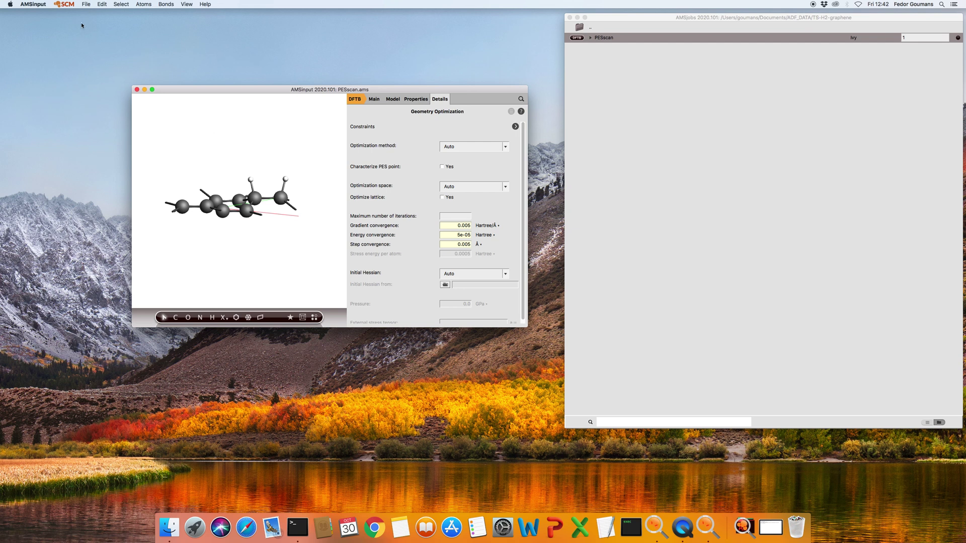
pyautogui.click(63, 5)
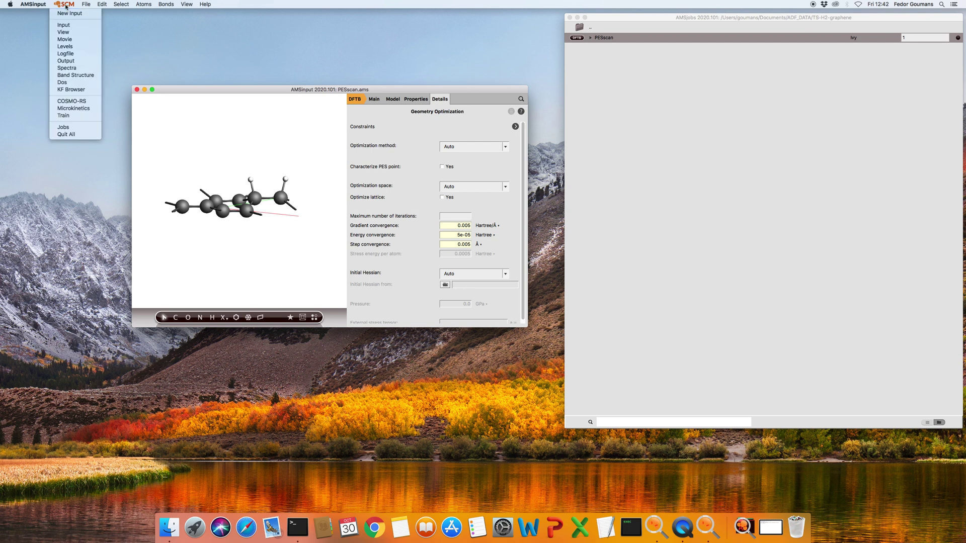
# Open the PESscan results in AMSmovie and jump to frame 7 at the energy peak
pyautogui.click(72, 40)
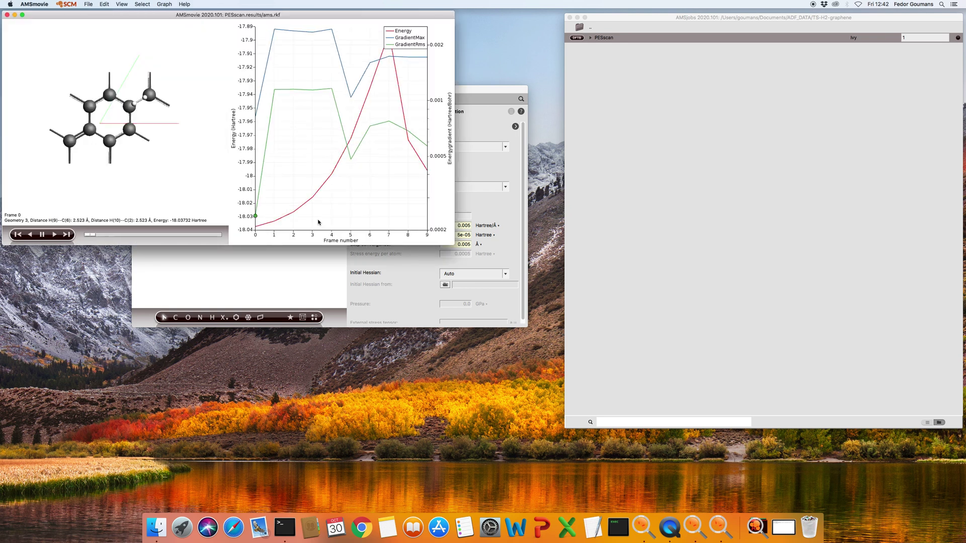
pyautogui.moveTo(410, 38); pyautogui.dragTo(299, 62)
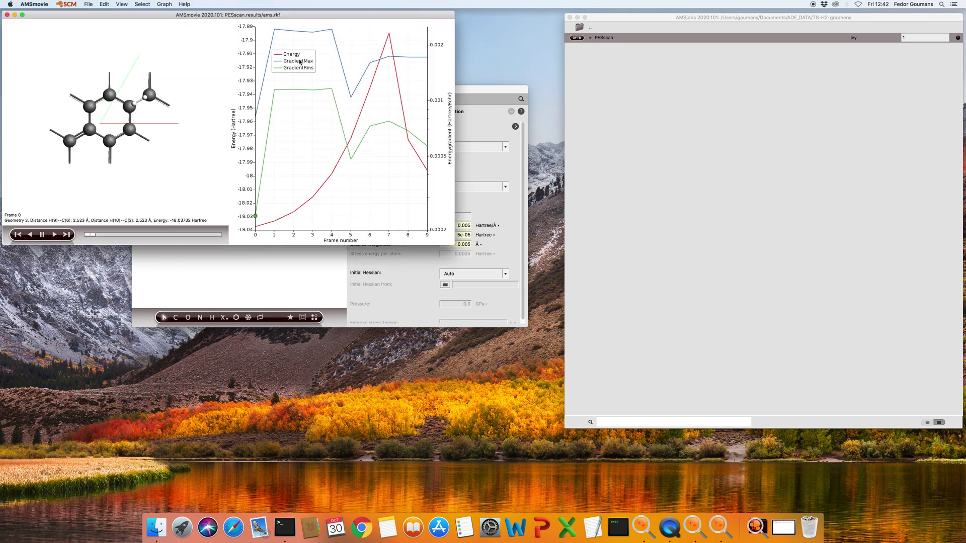
pyautogui.moveTo(388, 34)
pyautogui.click(389, 34)
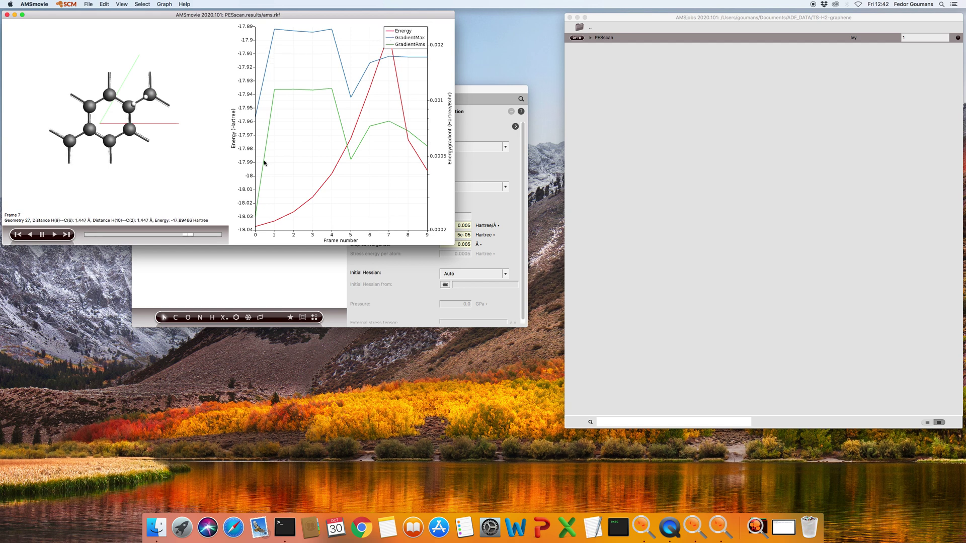
# Show all 42 geometries, then return to only the 10 accepted ones
pyautogui.click(89, 4)
pyautogui.moveTo(121, 5)
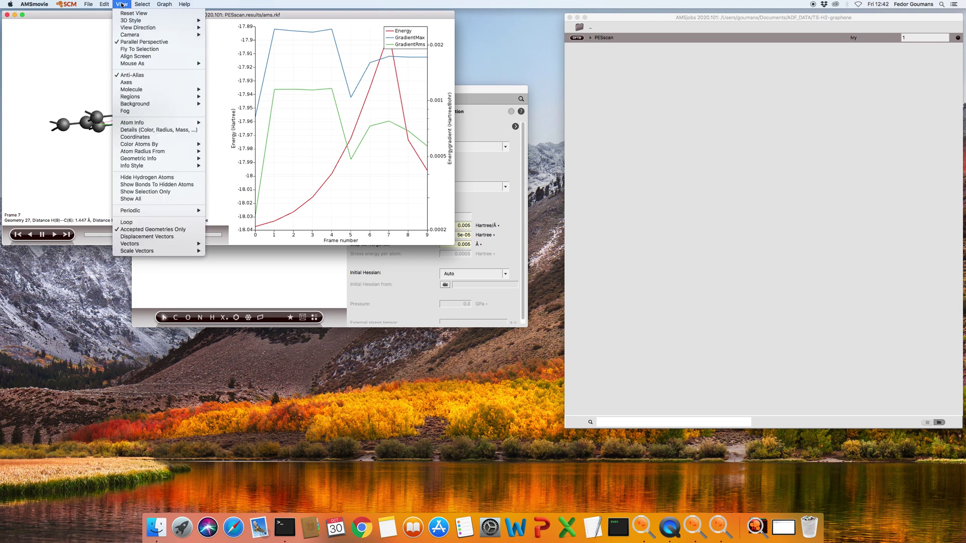
pyautogui.click(148, 230)
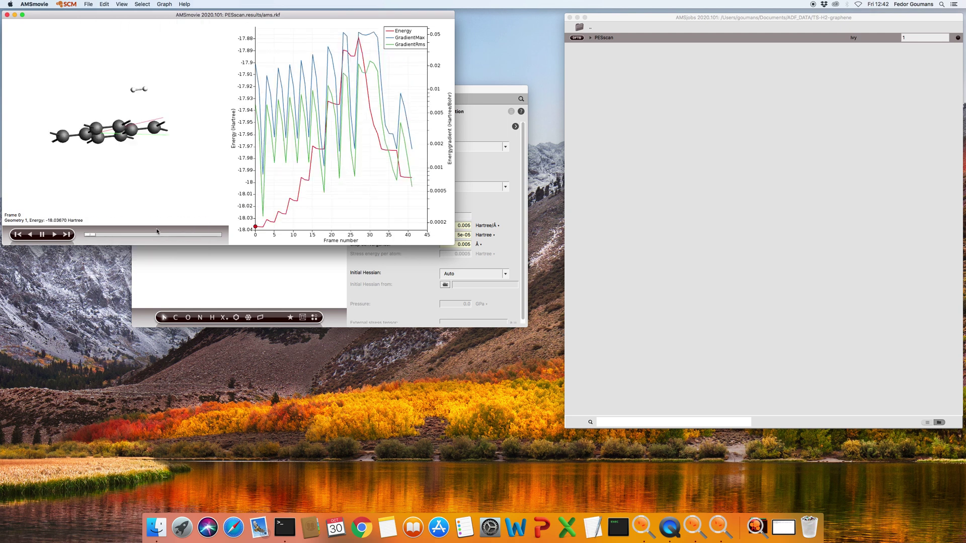
pyautogui.click(121, 4)
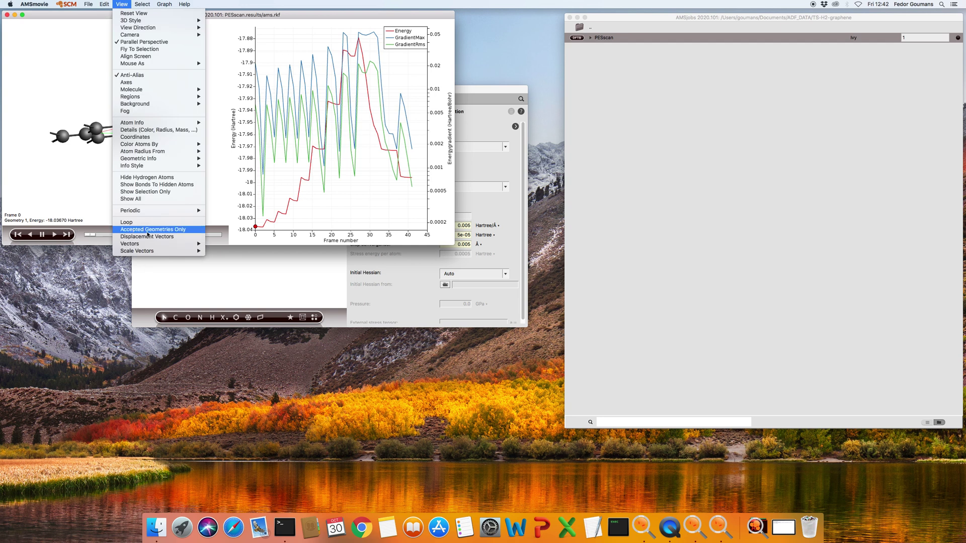
pyautogui.click(149, 230)
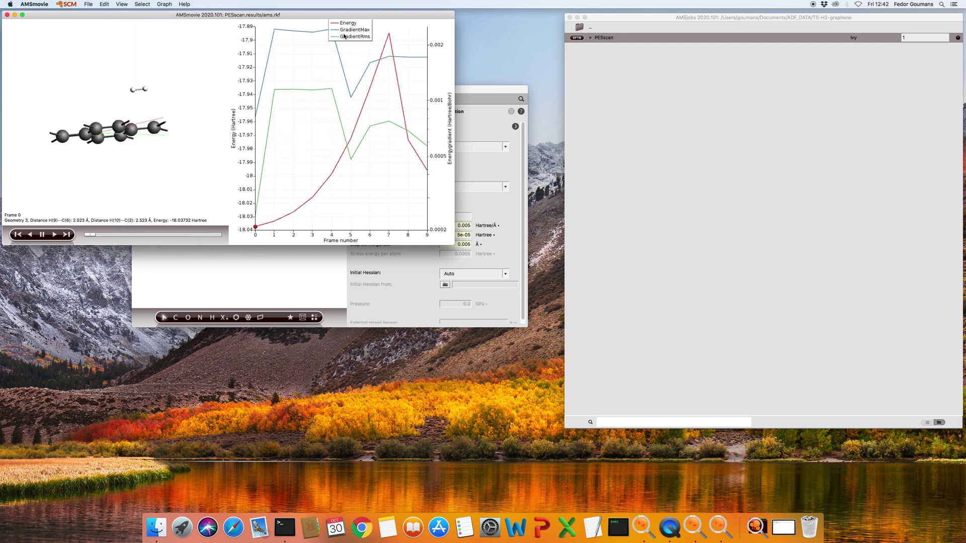
# Select and copy every atom of the frame-7 peak structure
pyautogui.click(388, 36)
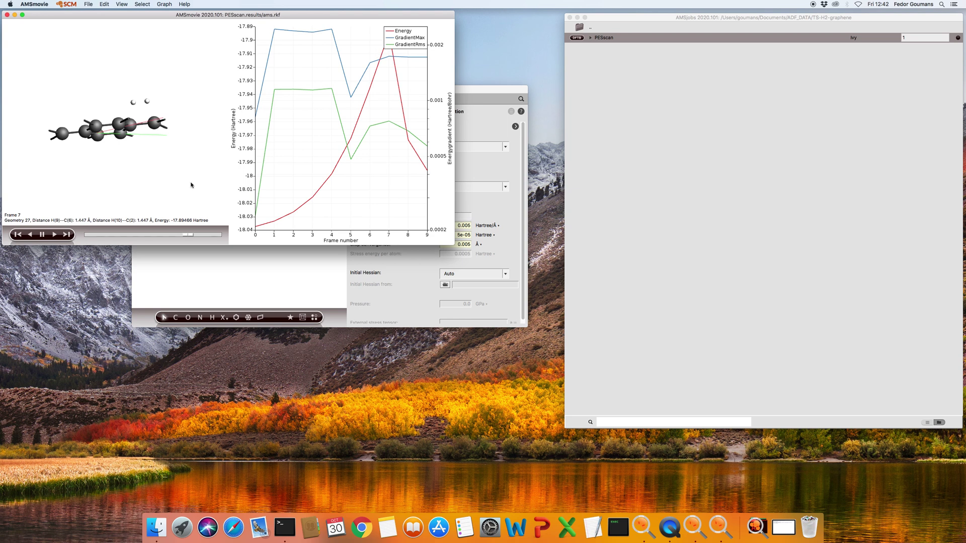
pyautogui.press('super+a')
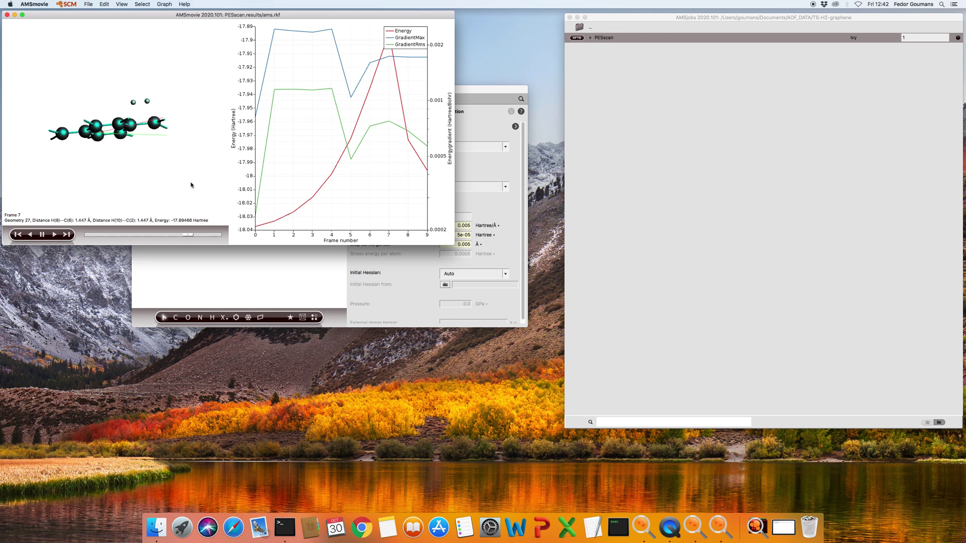
pyautogui.press('super+c')
# Open a new empty AMSinput window, paste the frame-7 peak structure and select all its atoms
pyautogui.click(506, 87)
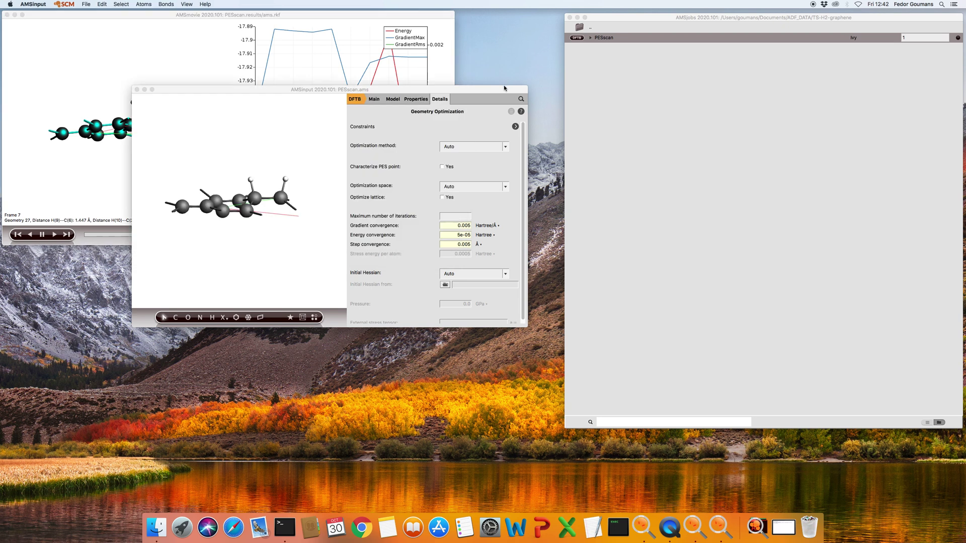
pyautogui.click(65, 4)
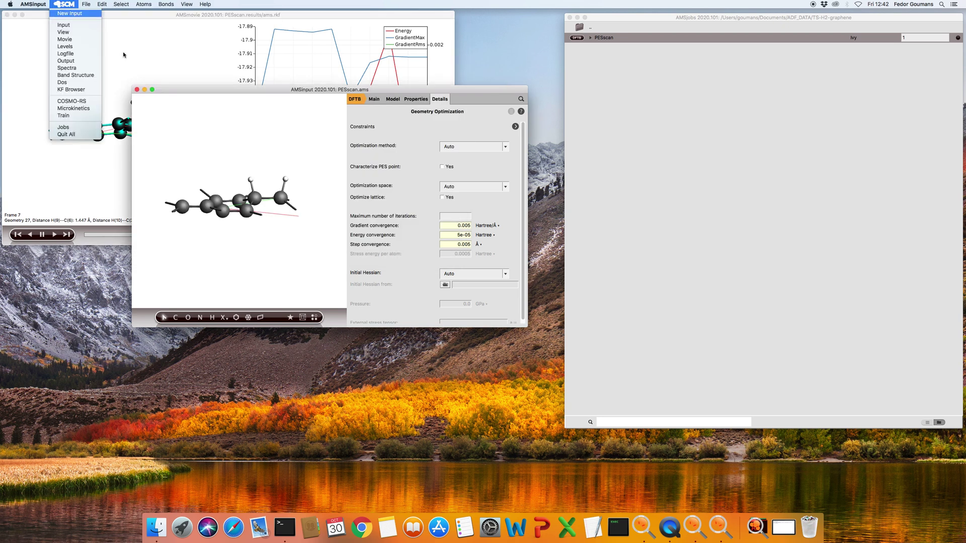
pyautogui.click(70, 15)
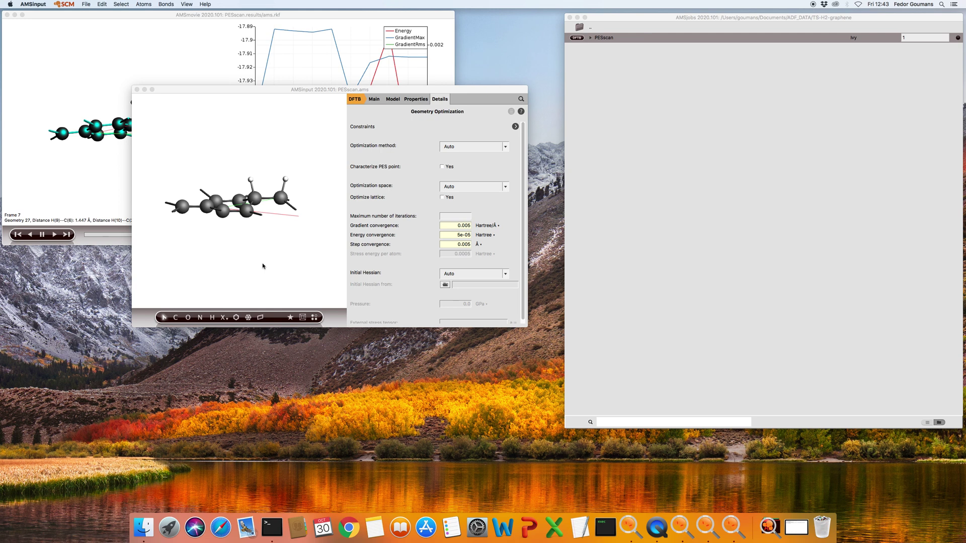
pyautogui.moveTo(535, 71); pyautogui.dragTo(402, 50)
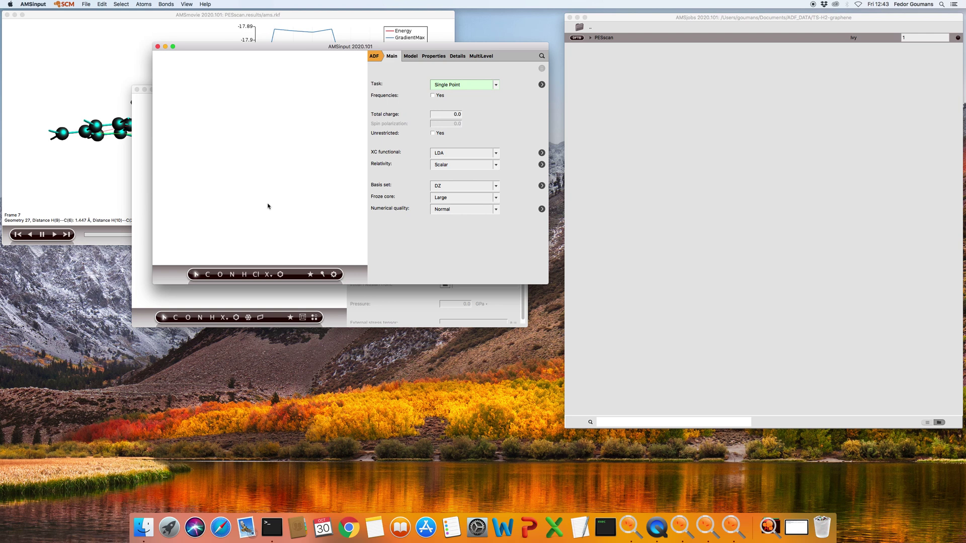
pyautogui.press('super+v')
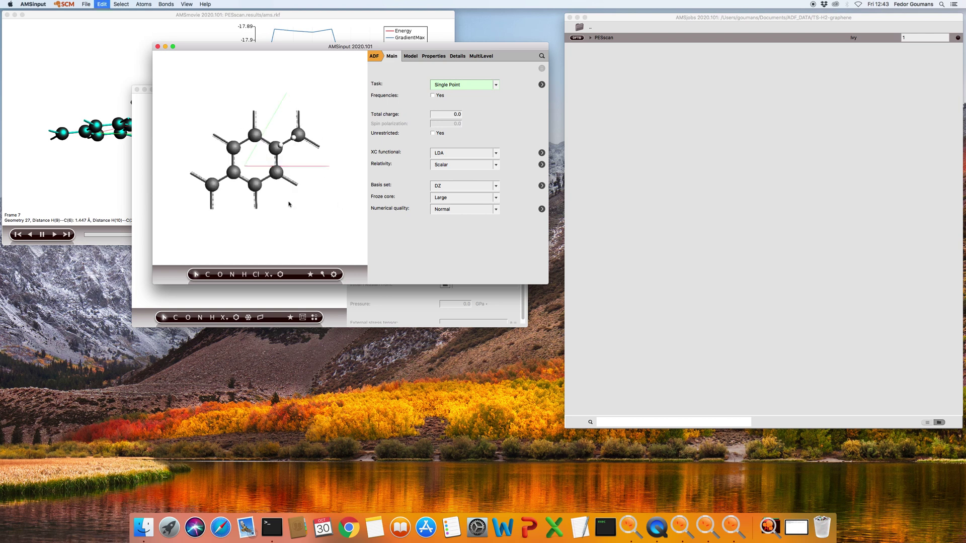
pyautogui.press('super+a')
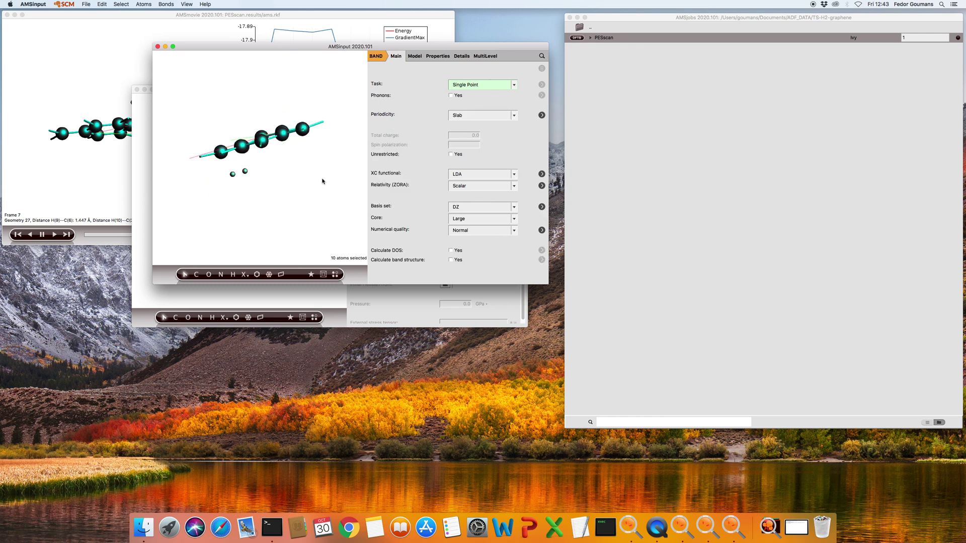
# Switch the engine to DFTB with SCC-DFTB, D3-BJ dispersion and DFTB.org/3ob-3-1 parameters, enabling frequencies
pyautogui.moveTo(321, 181); pyautogui.dragTo(306, 147)
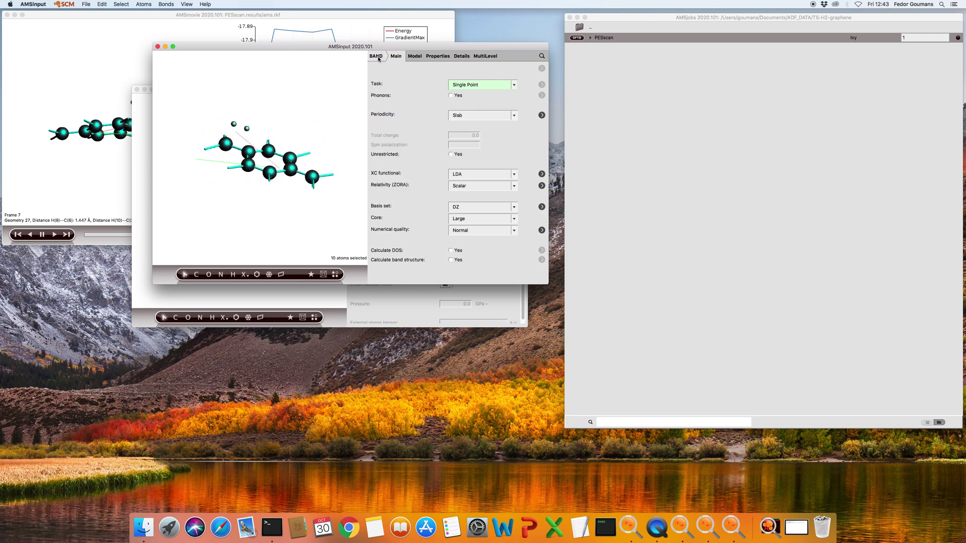
pyautogui.click(378, 57)
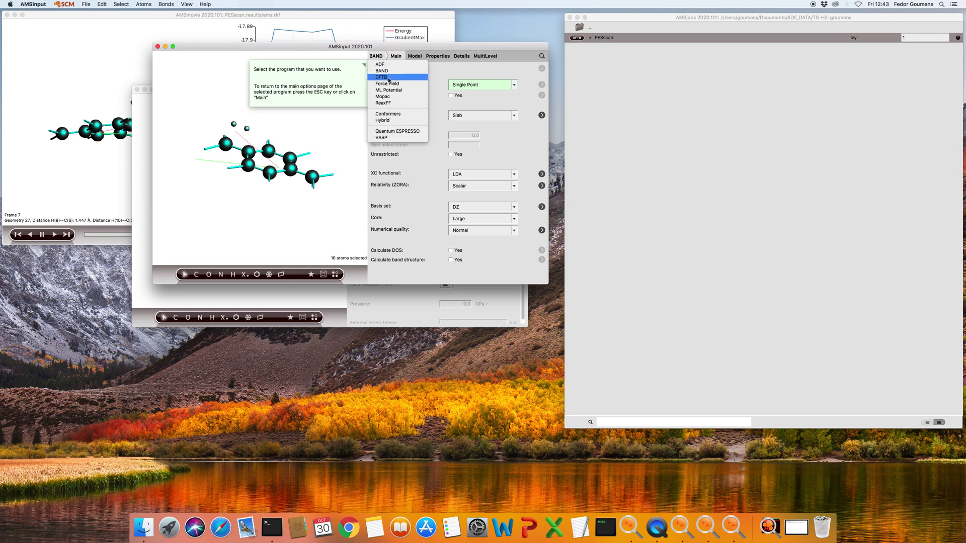
pyautogui.click(386, 78)
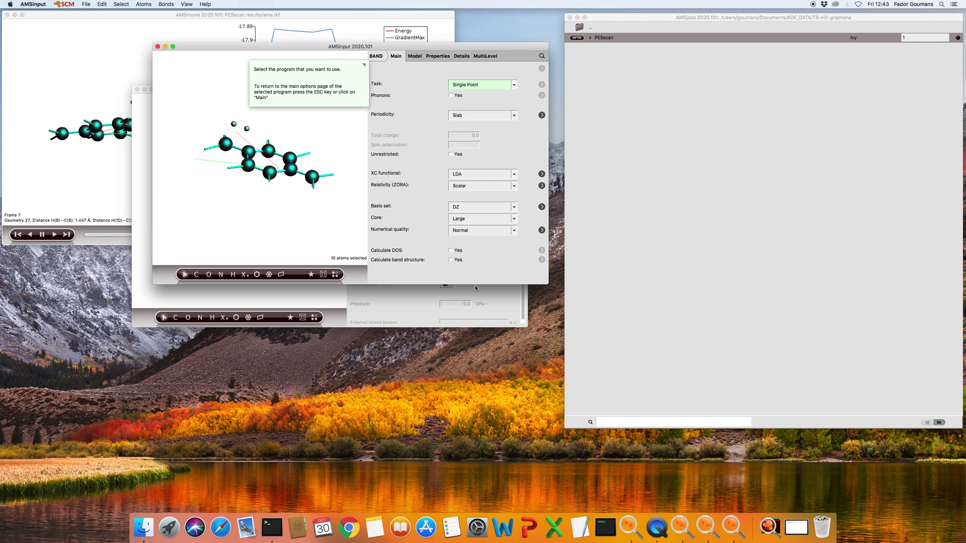
pyautogui.click(472, 115)
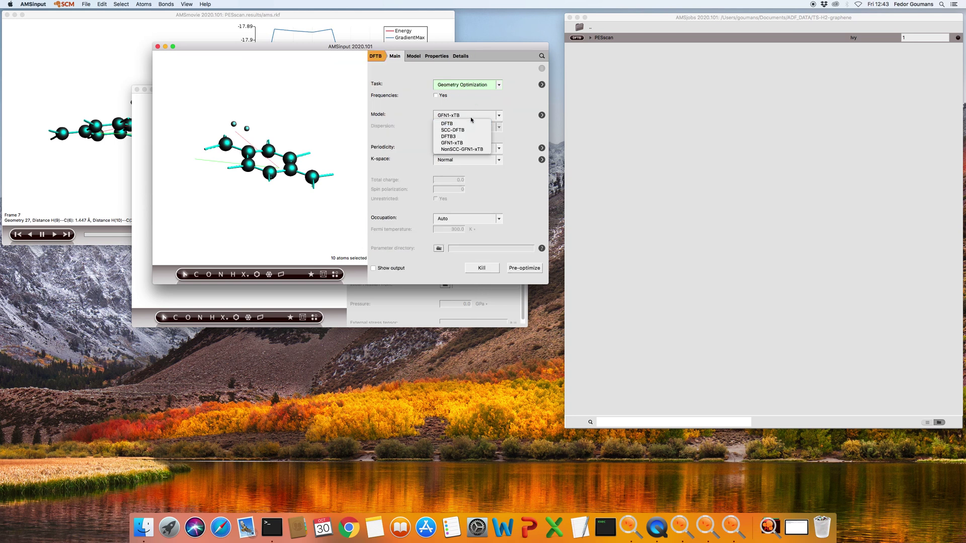
pyautogui.click(453, 123)
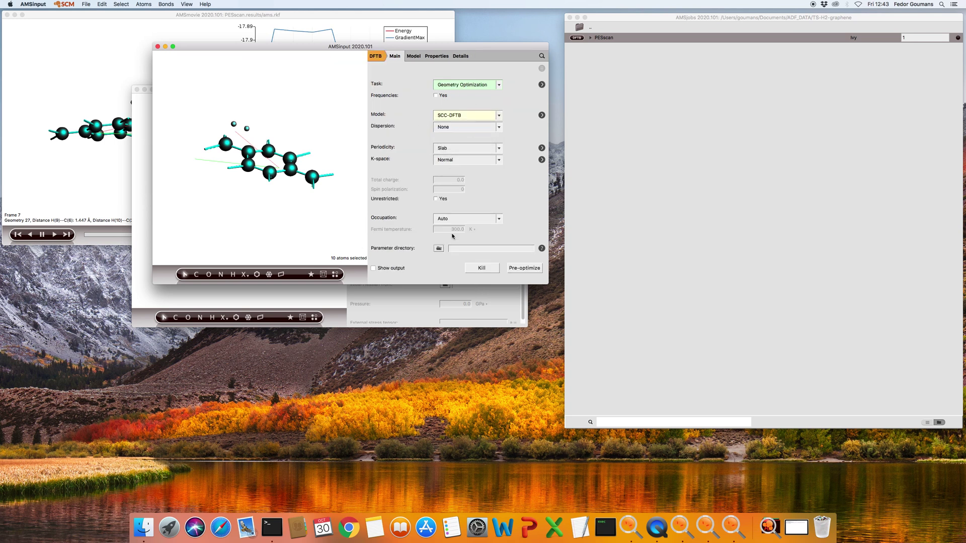
pyautogui.click(450, 127)
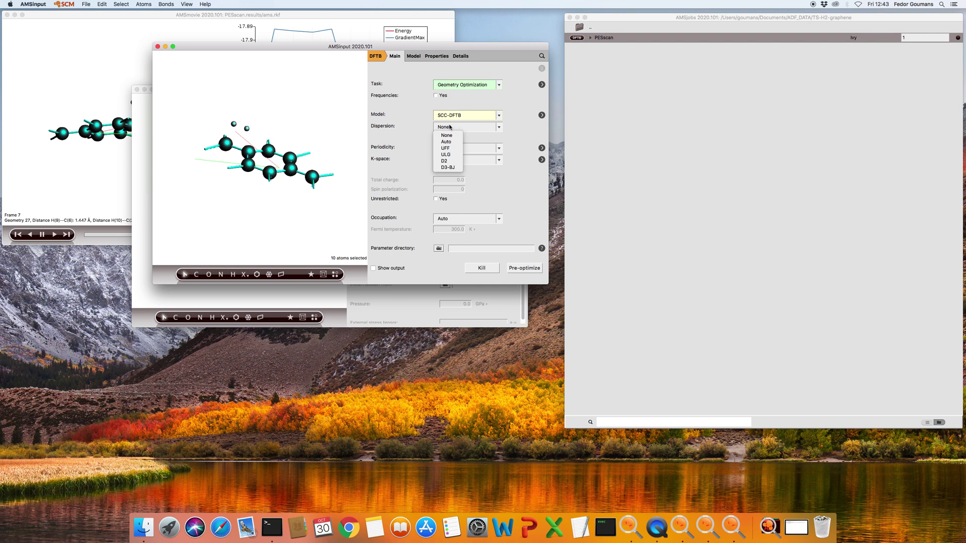
pyautogui.click(448, 166)
pyautogui.click(438, 249)
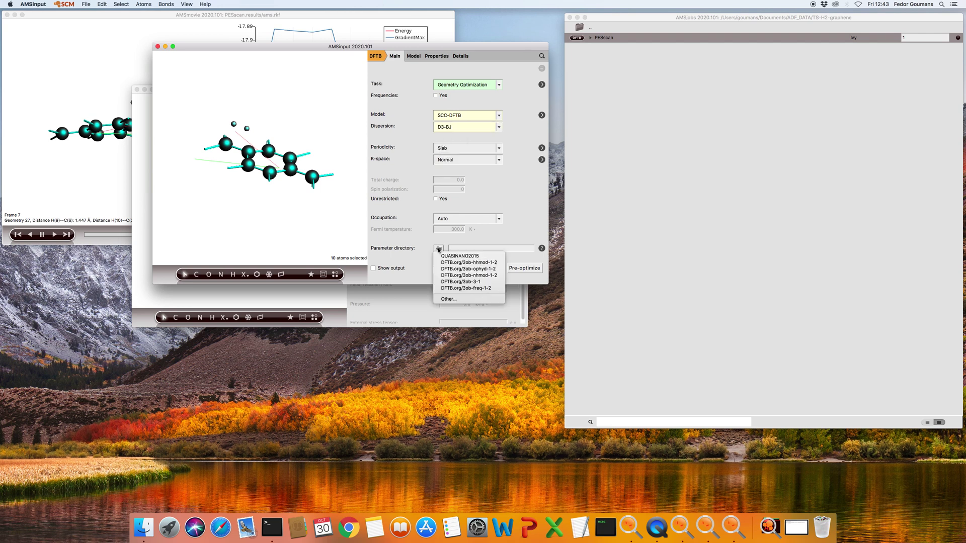
pyautogui.click(463, 283)
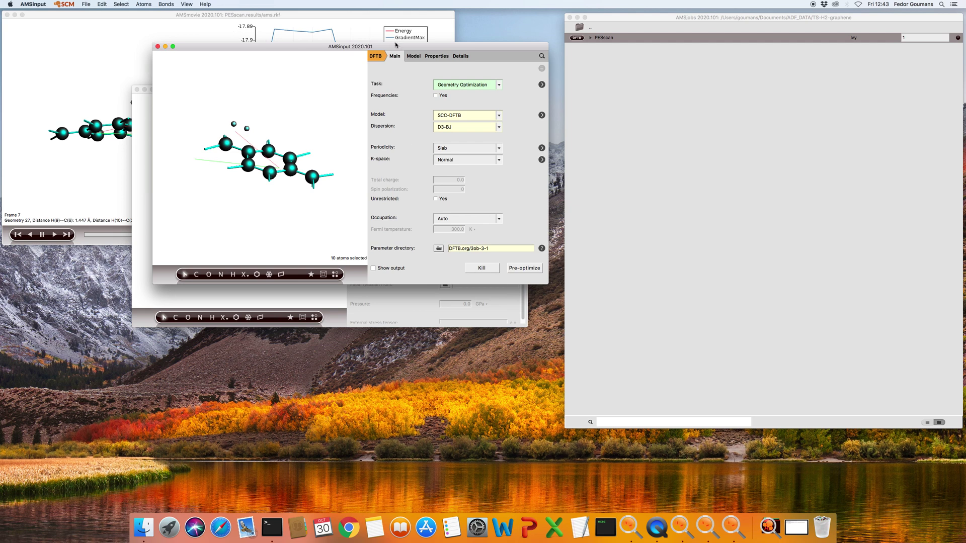
pyautogui.click(437, 95)
# Set the task to Transition State Search and its Initial Hessian to Calculate
pyautogui.click(478, 85)
pyautogui.click(438, 87)
pyautogui.click(541, 84)
pyautogui.click(542, 122)
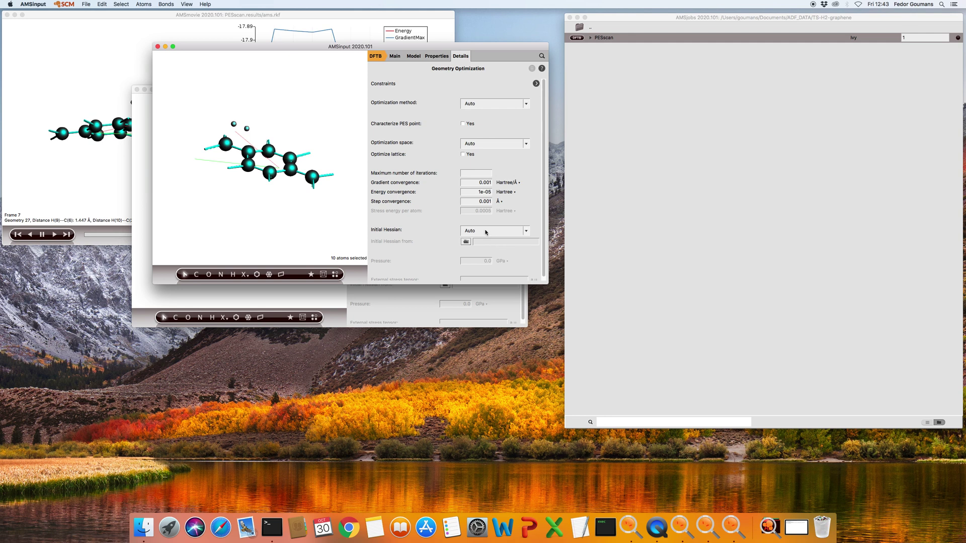
pyautogui.click(485, 231)
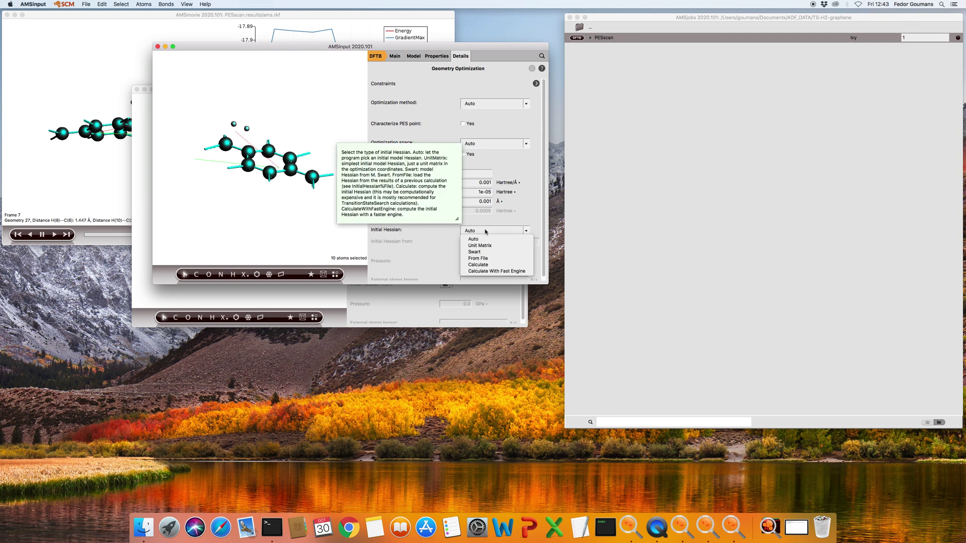
pyautogui.click(494, 266)
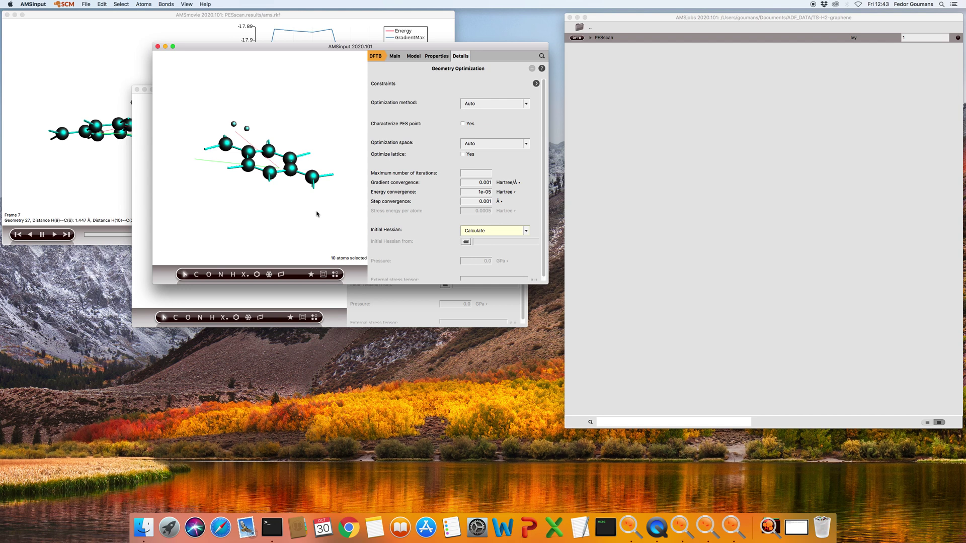
pyautogui.moveTo(317, 214); pyautogui.dragTo(342, 218)
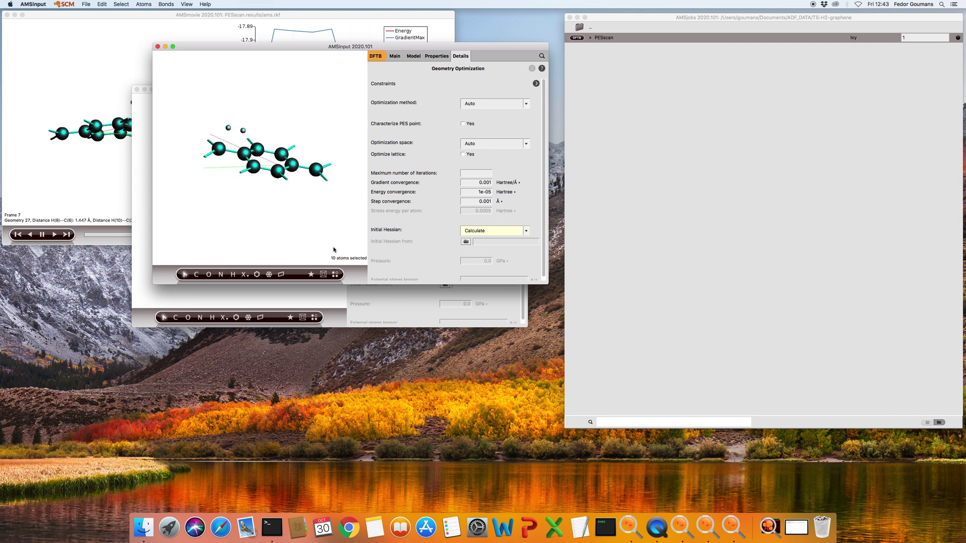
# Save the input under the name TSsearch with Save As
pyautogui.click(86, 4)
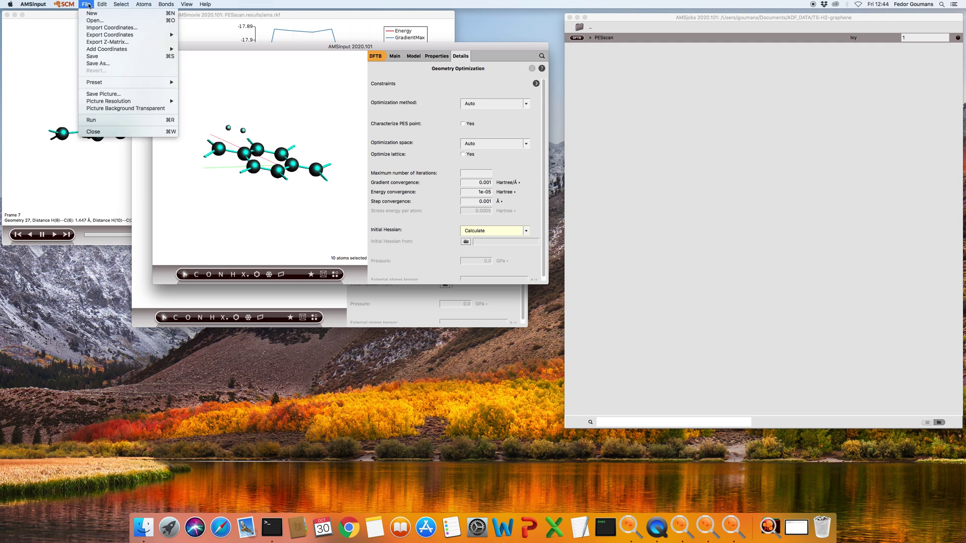
pyautogui.click(110, 63)
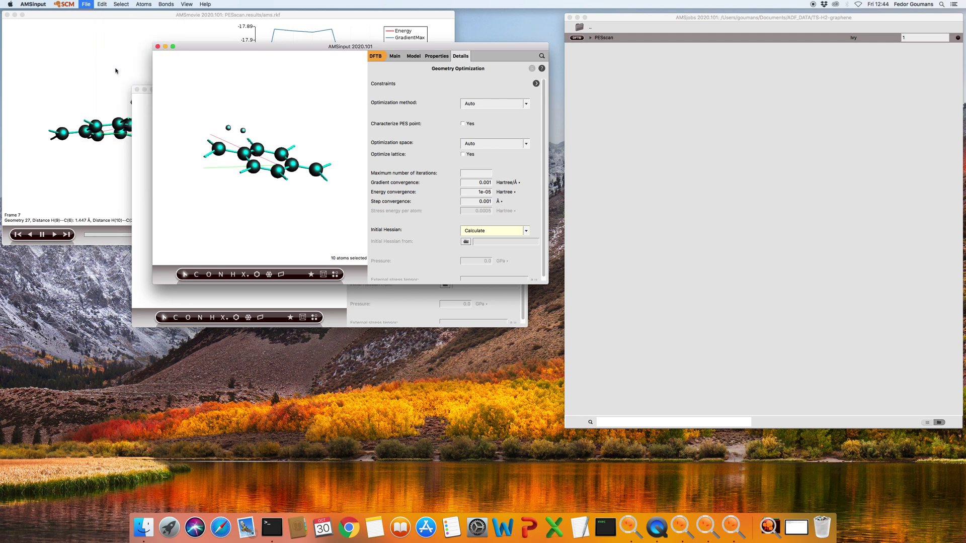
pyautogui.write('TSs')
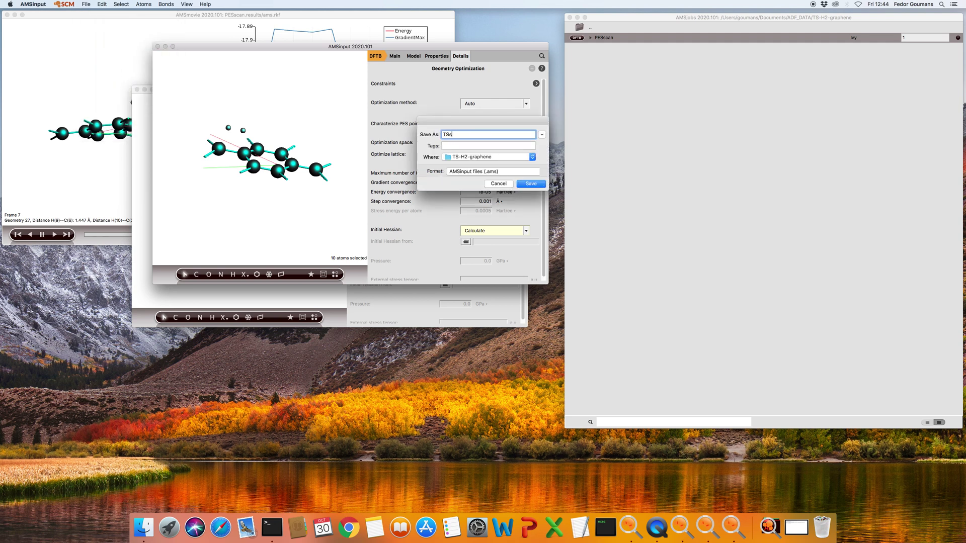
pyautogui.write('earch1')
pyautogui.click(533, 184)
# Put the TSsearch1 job on the Ivy queue and run it
pyautogui.click(634, 16)
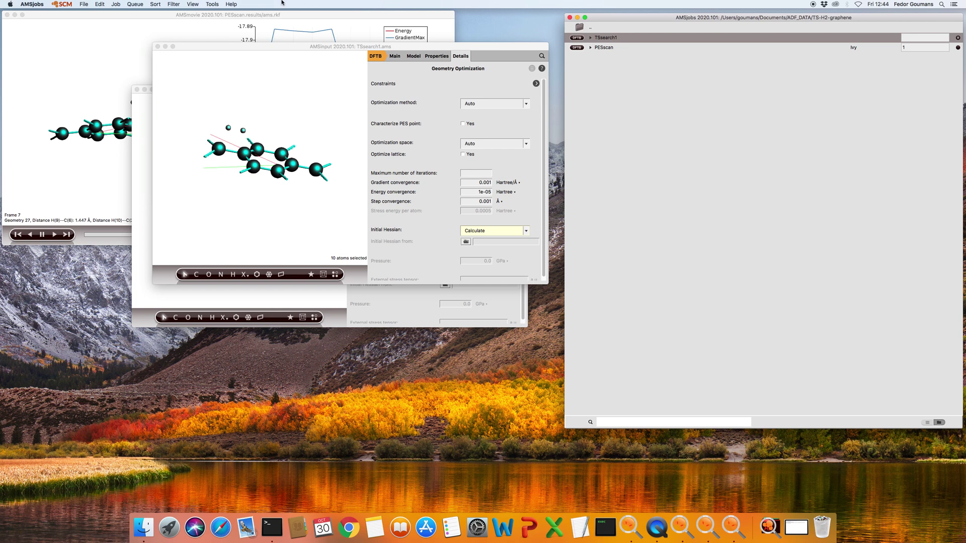
pyautogui.click(119, 5)
pyautogui.moveTo(135, 4)
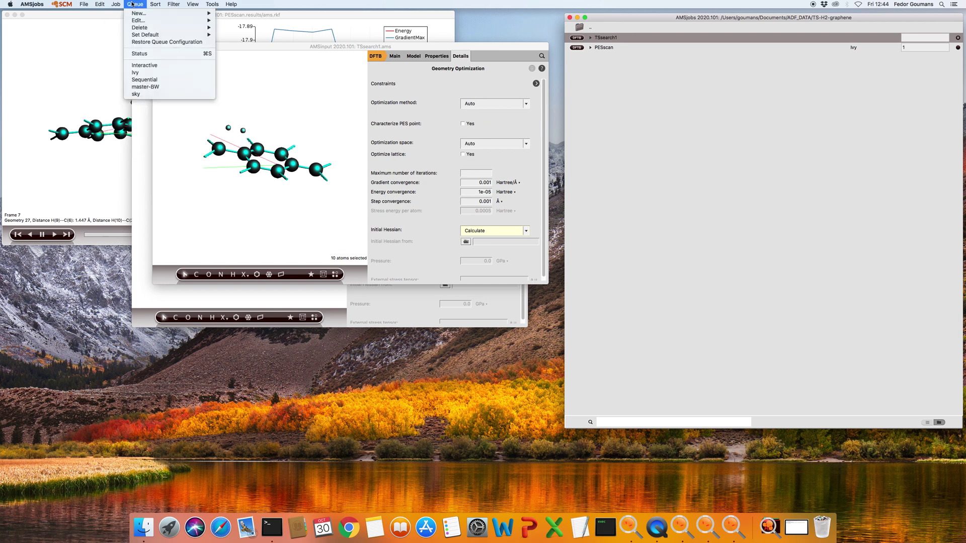
pyautogui.click(147, 72)
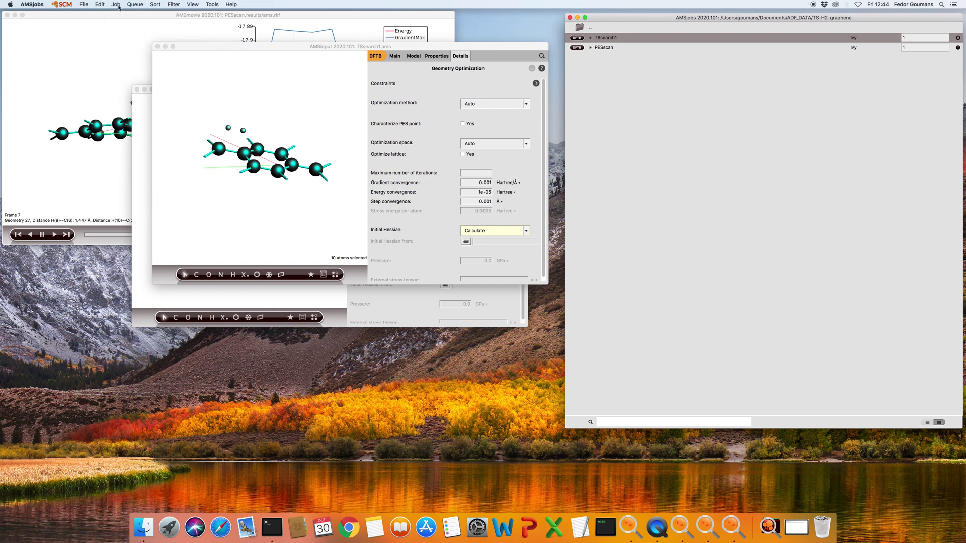
pyautogui.click(118, 7)
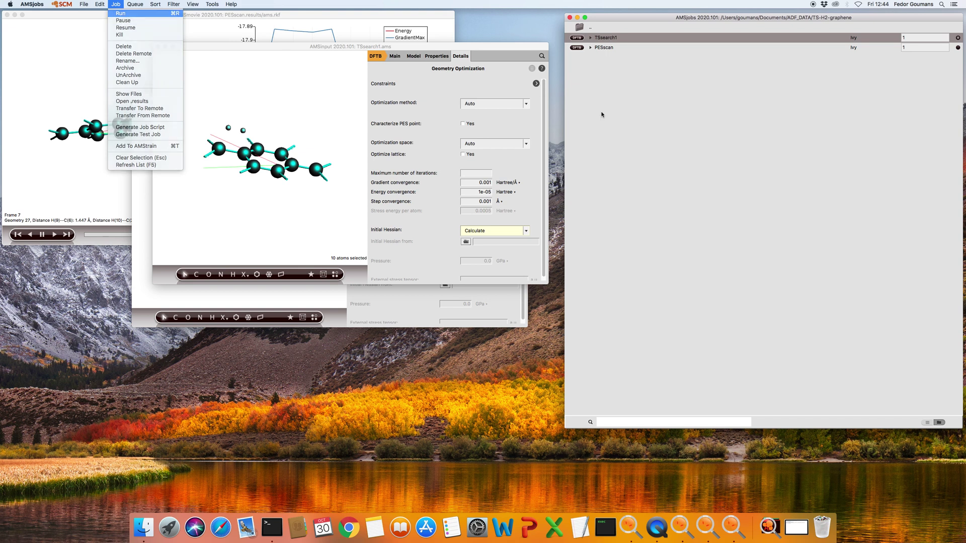
pyautogui.click(123, 125)
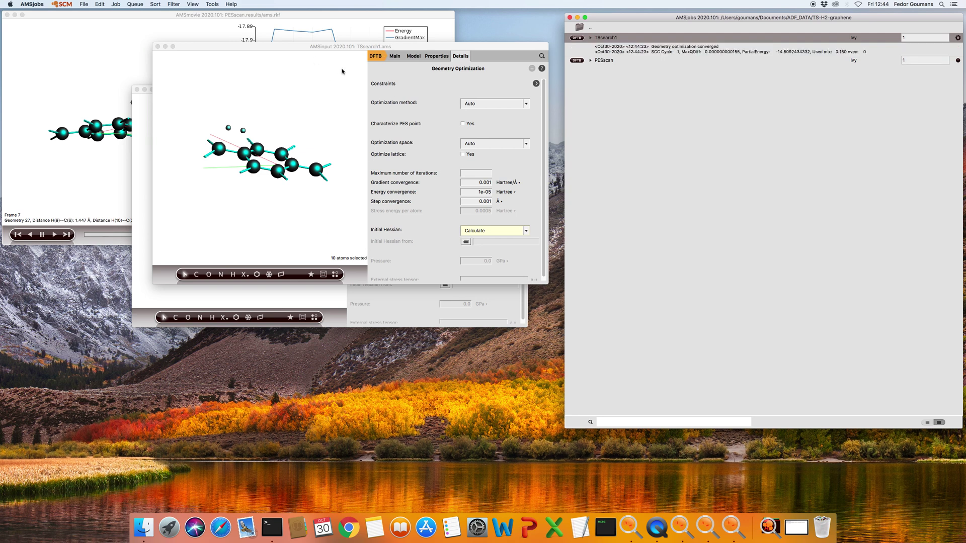
# Keep the Initial Hessian at Calculate and load the finished job's new coordinates
pyautogui.moveTo(309, 131); pyautogui.dragTo(271, 101)
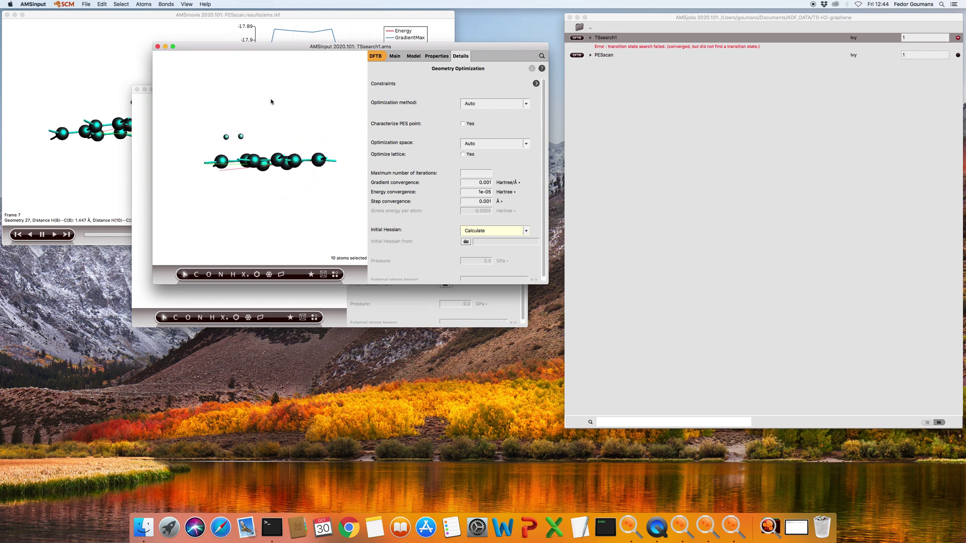
pyautogui.moveTo(496, 233)
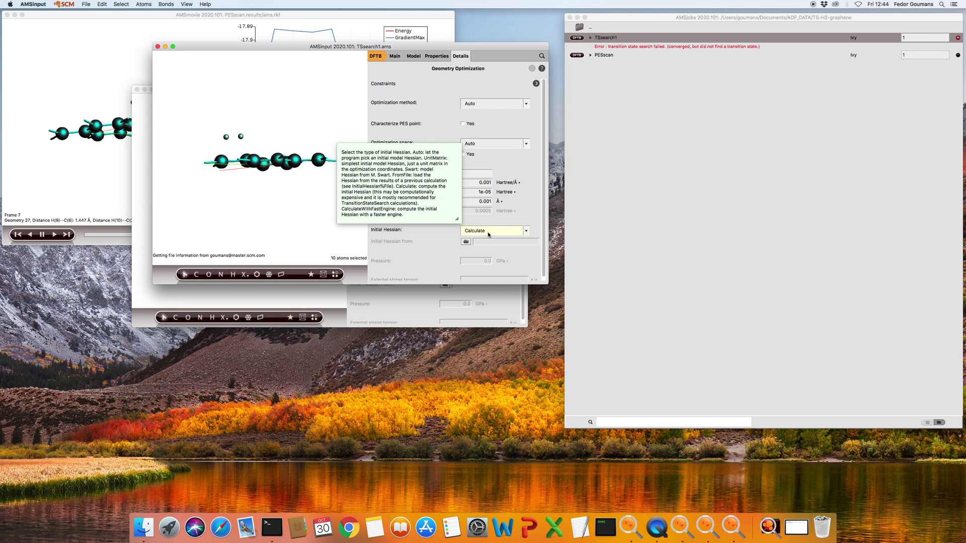
pyautogui.click(488, 232)
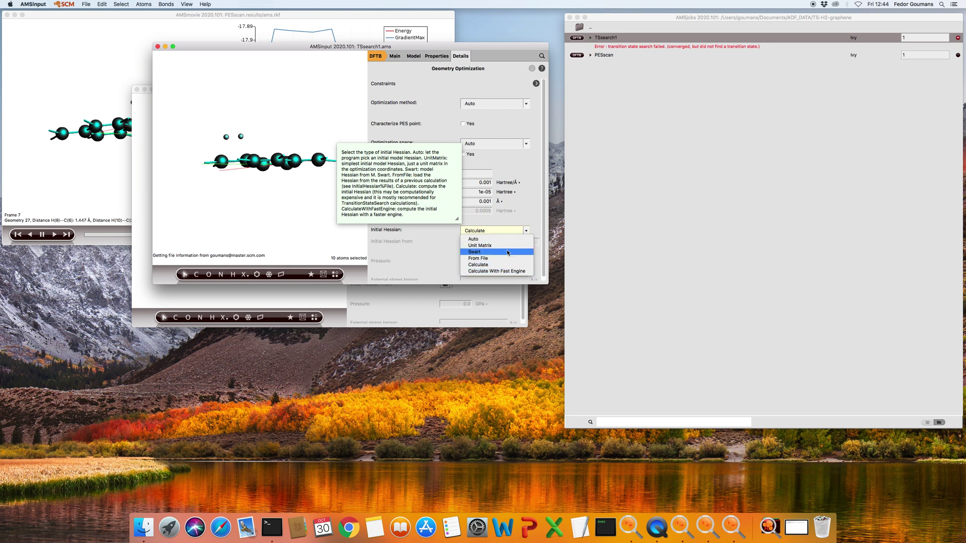
pyautogui.click(535, 216)
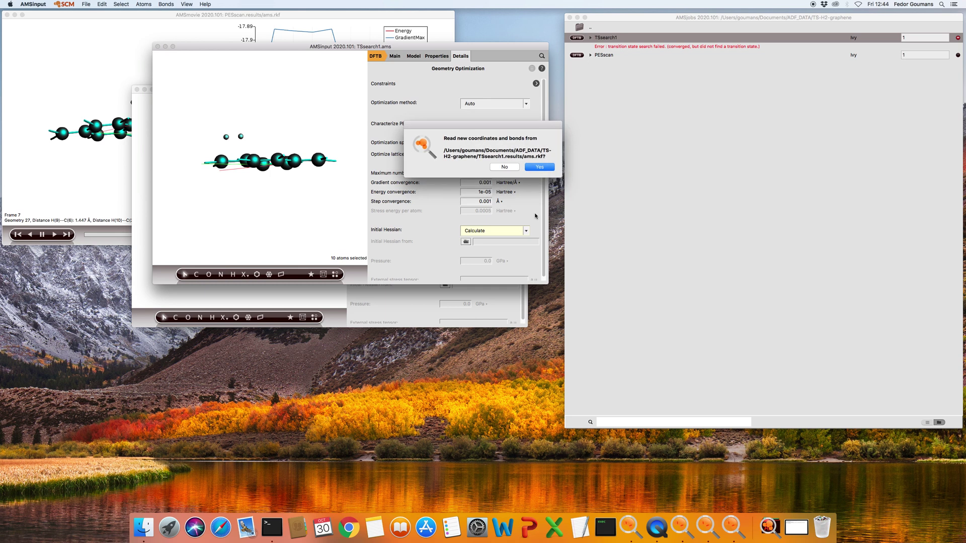
pyautogui.click(547, 168)
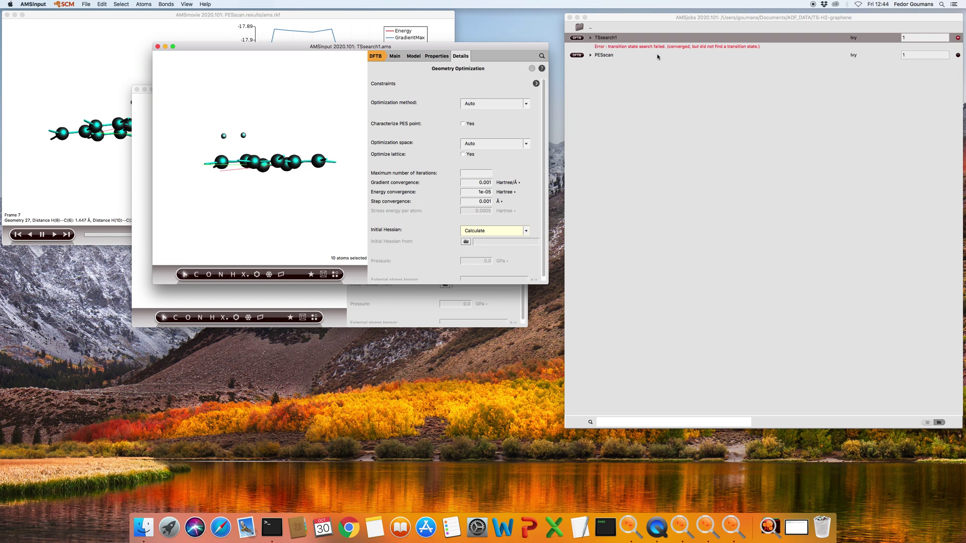
# Open and read the TSsearch1 log file from its job file list
pyautogui.click(591, 38)
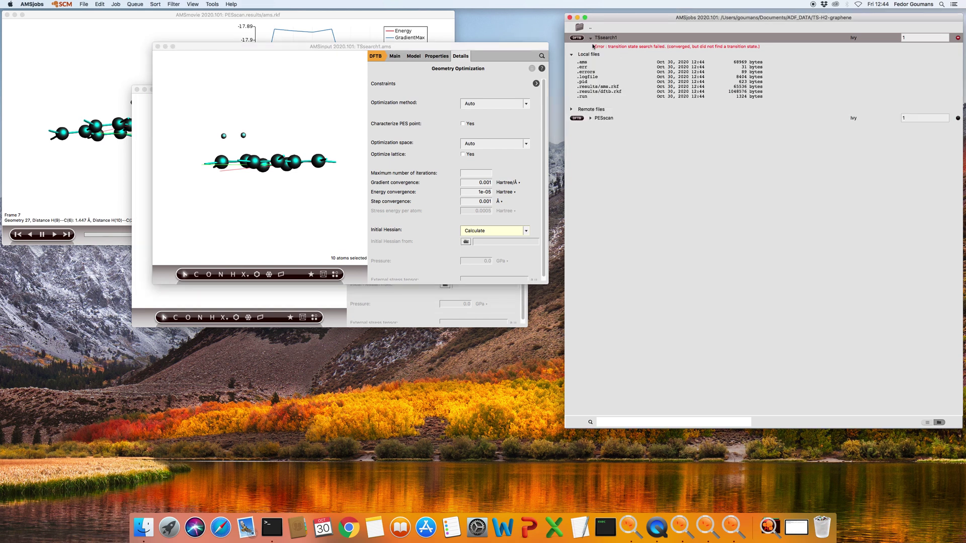
pyautogui.doubleClick(587, 77)
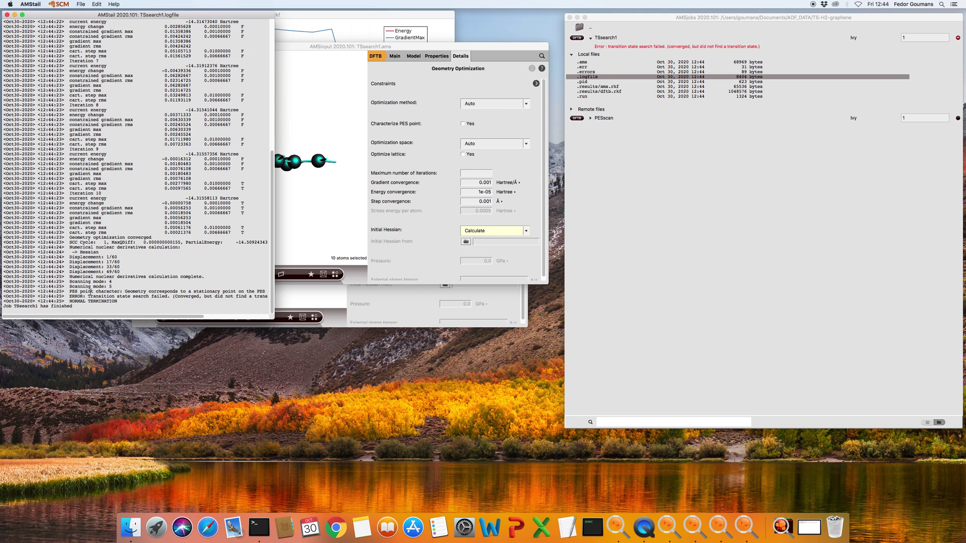
pyautogui.hscroll(5, 66, 294)
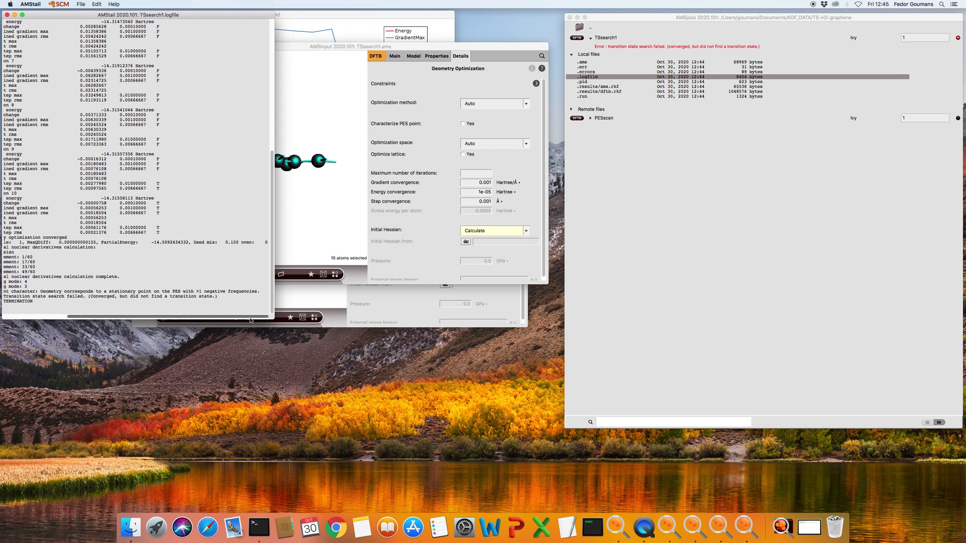
pyautogui.click(331, 248)
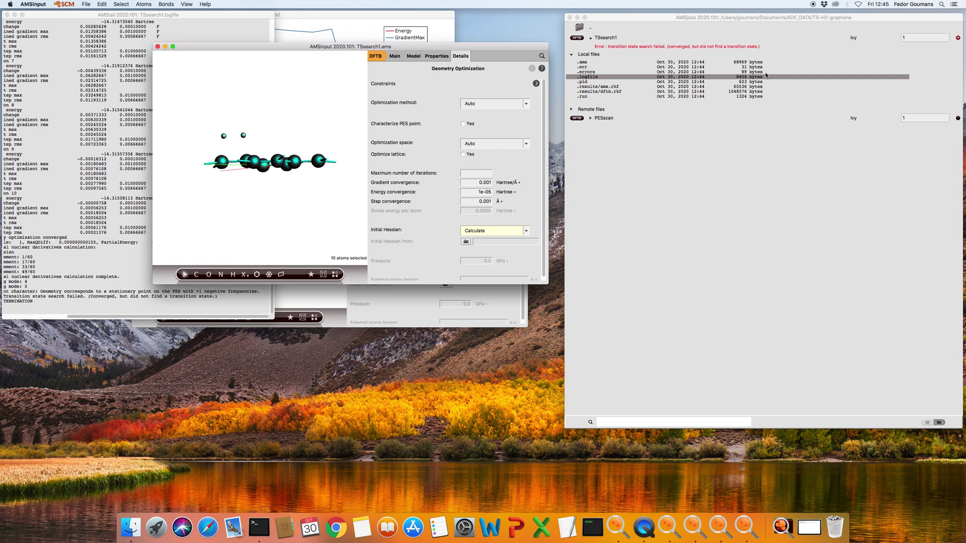
# Open the failed TSsearch1 job's frequencies in AMSspectra
pyautogui.click(601, 39)
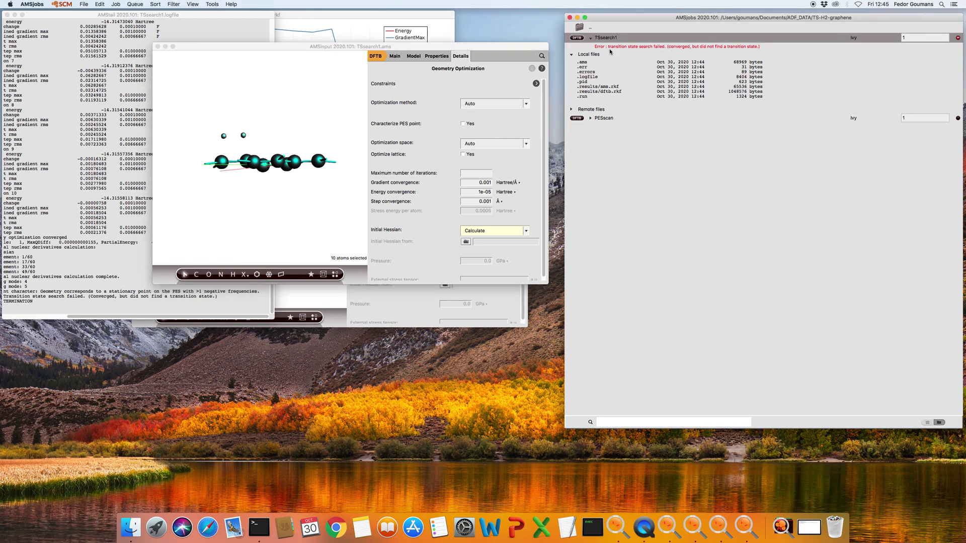
pyautogui.click(67, 4)
pyautogui.click(76, 68)
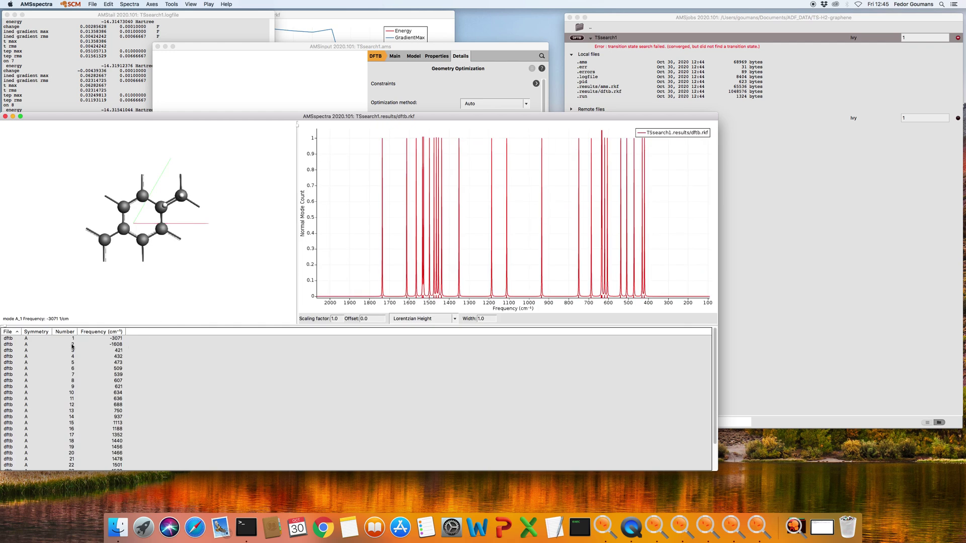
# Animate the -3071 and -1608 cm⁻¹ imaginary modes, then return to the TSsearch1 input
pyautogui.click(113, 338)
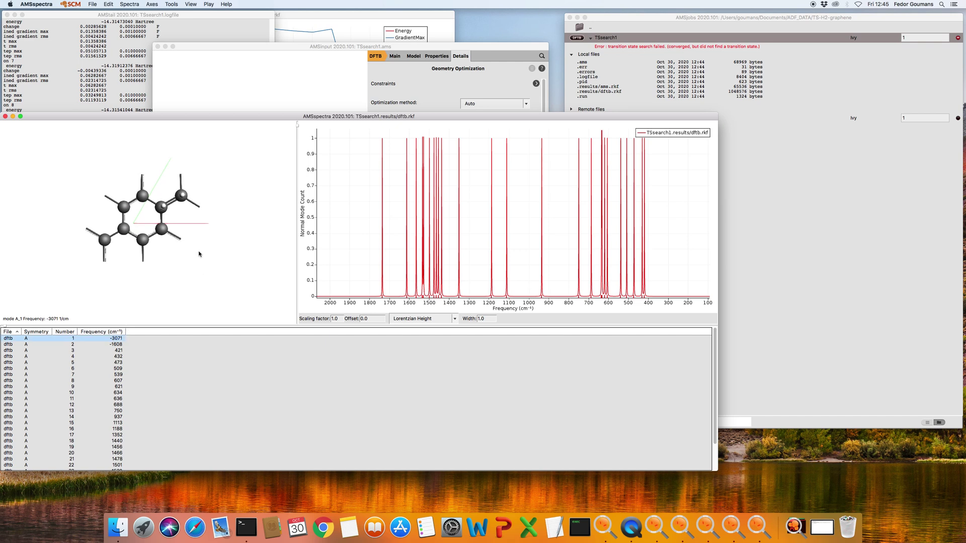
pyautogui.moveTo(198, 252); pyautogui.dragTo(171, 197)
pyautogui.moveTo(201, 287); pyautogui.dragTo(157, 306)
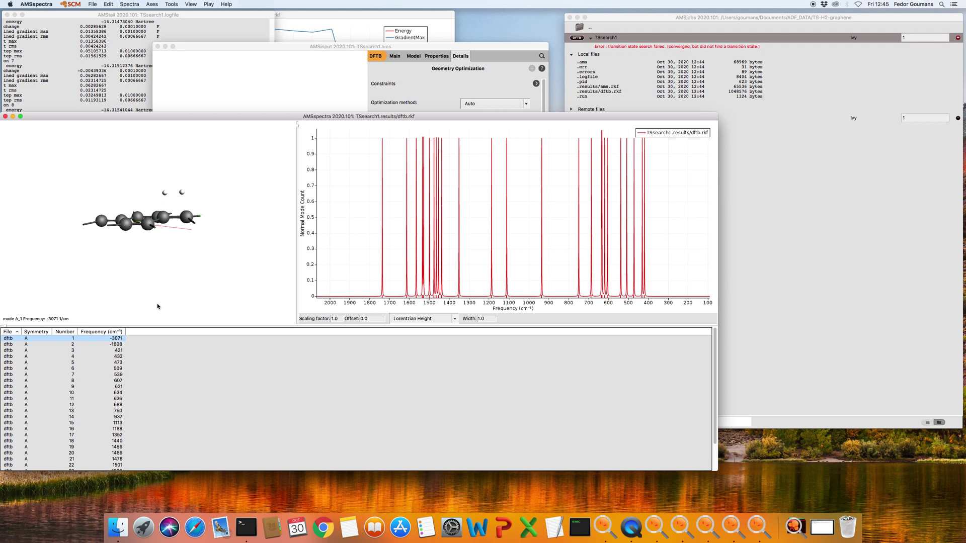
pyautogui.click(115, 344)
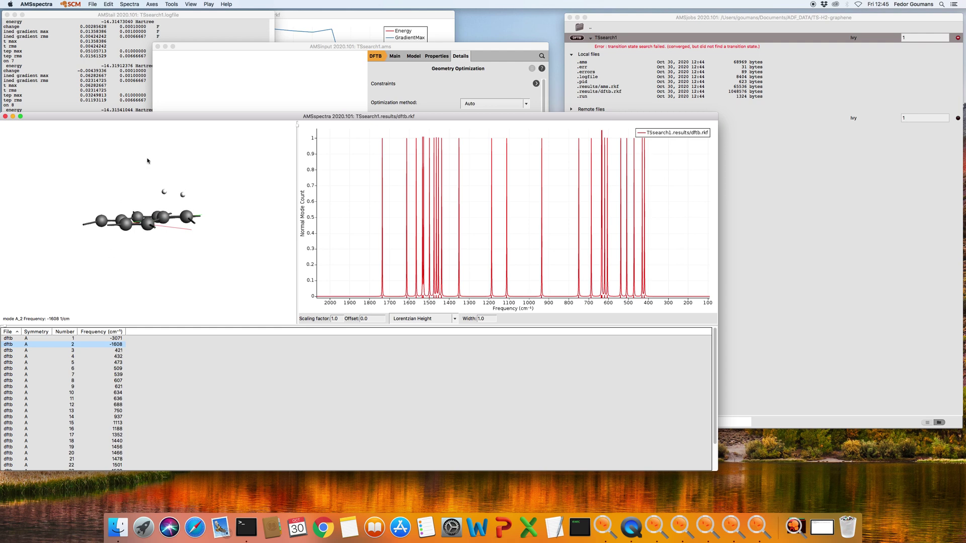
pyautogui.click(382, 46)
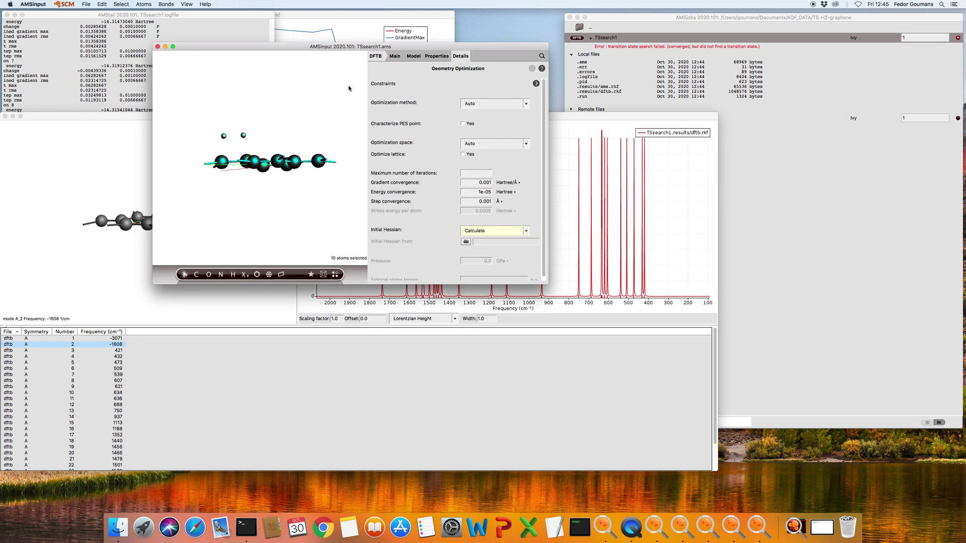
# Set the C(2)–H(10) distance to 173.9 pm and C(6)–H(9) to 144.6 pm
pyautogui.click(320, 117)
pyautogui.moveTo(320, 118); pyautogui.dragTo(133, 111)
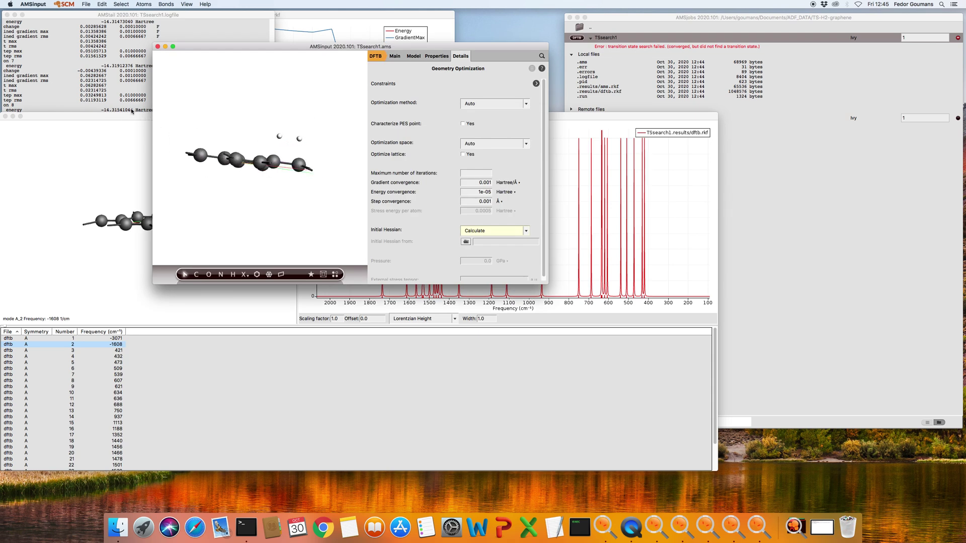
pyautogui.click(300, 165)
pyautogui.keyDown('shift'); pyautogui.click(299, 139); pyautogui.keyUp('shift')
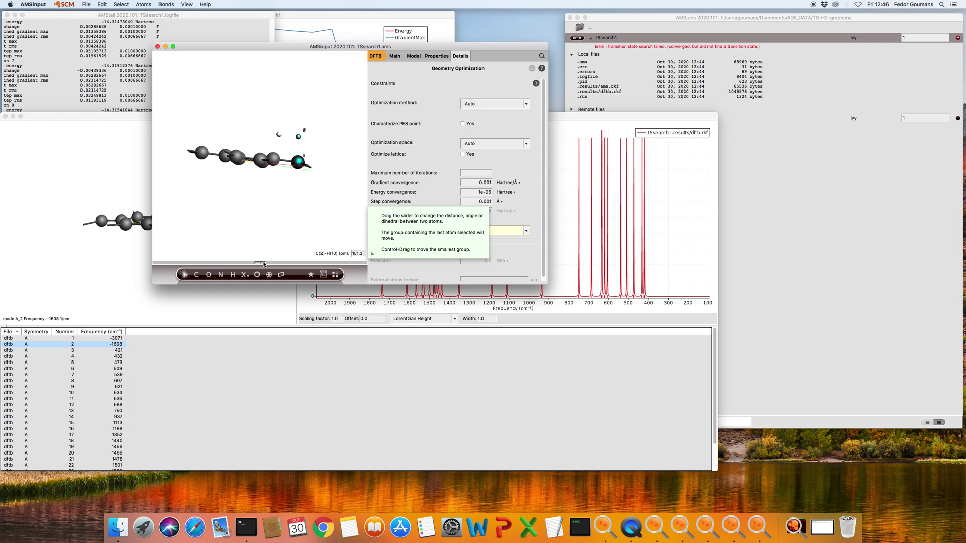
pyautogui.moveTo(263, 262); pyautogui.dragTo(278, 265)
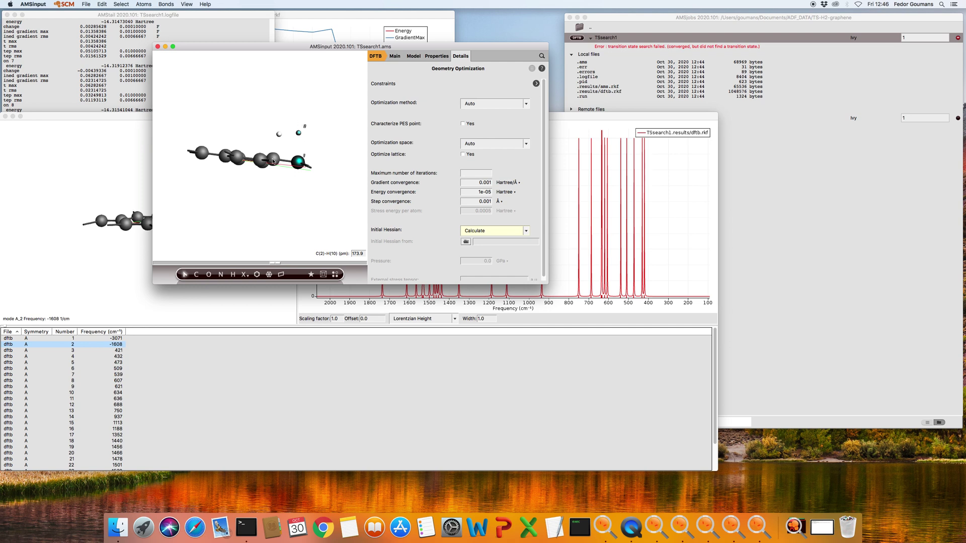
pyautogui.moveTo(276, 262); pyautogui.dragTo(259, 264)
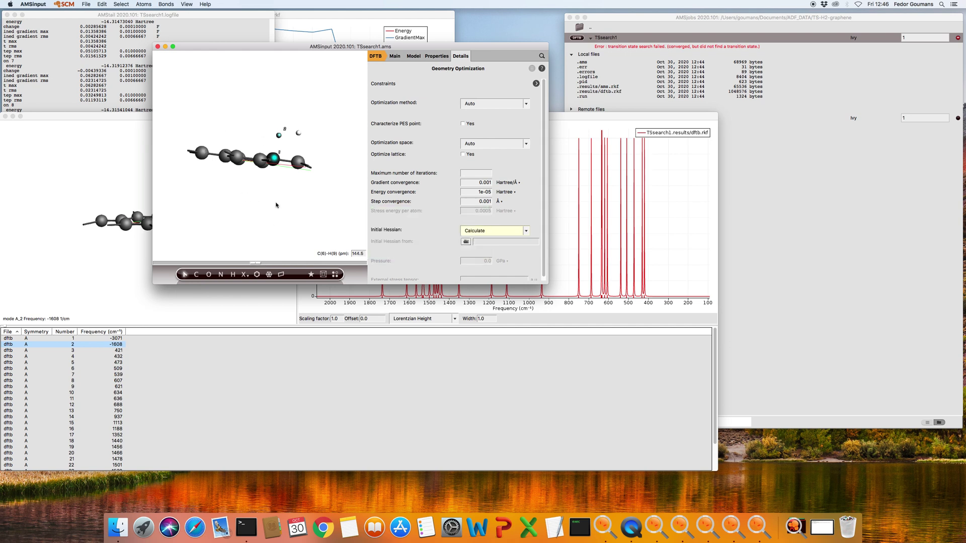
pyautogui.moveTo(276, 205); pyautogui.dragTo(249, 199)
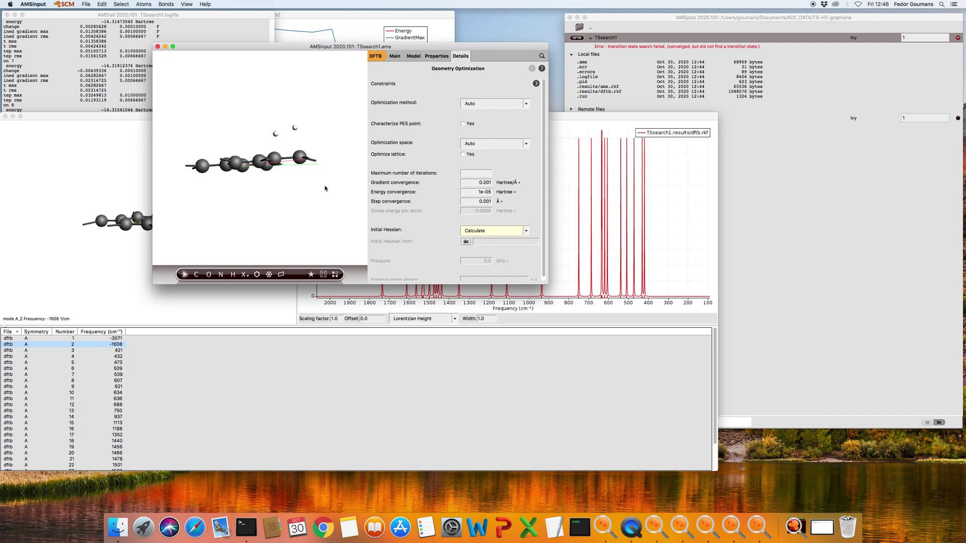
pyautogui.moveTo(325, 188); pyautogui.dragTo(343, 139)
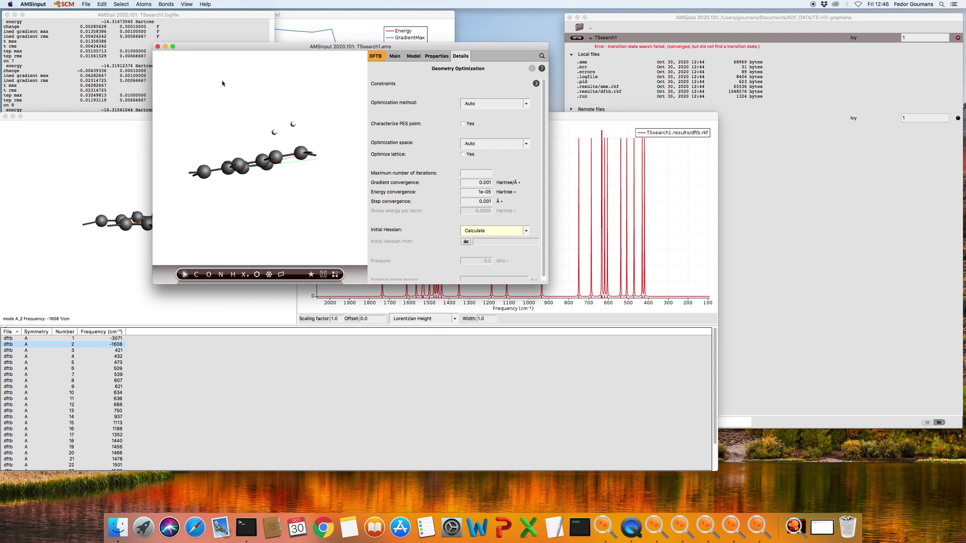
# Review the Main task settings and the transition state convergence details
pyautogui.click(393, 60)
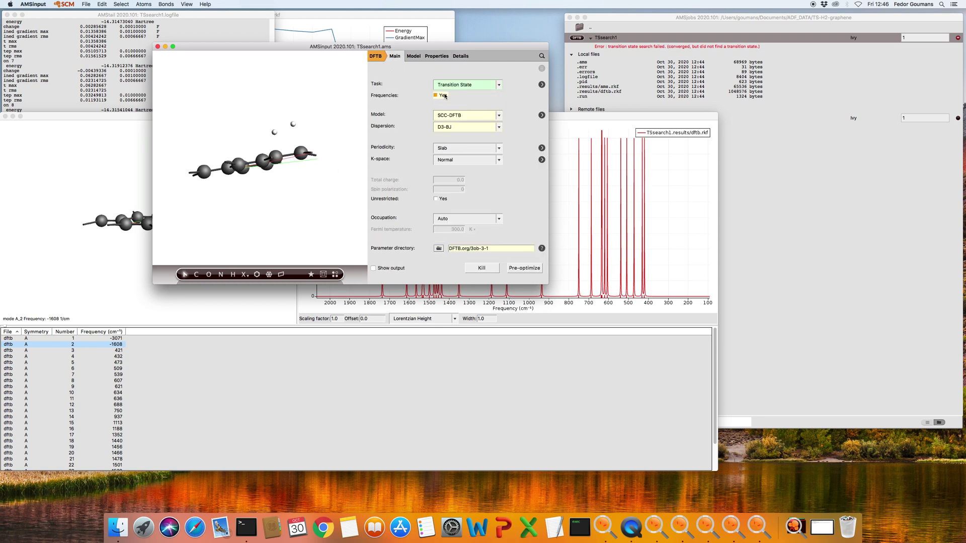
pyautogui.click(542, 84)
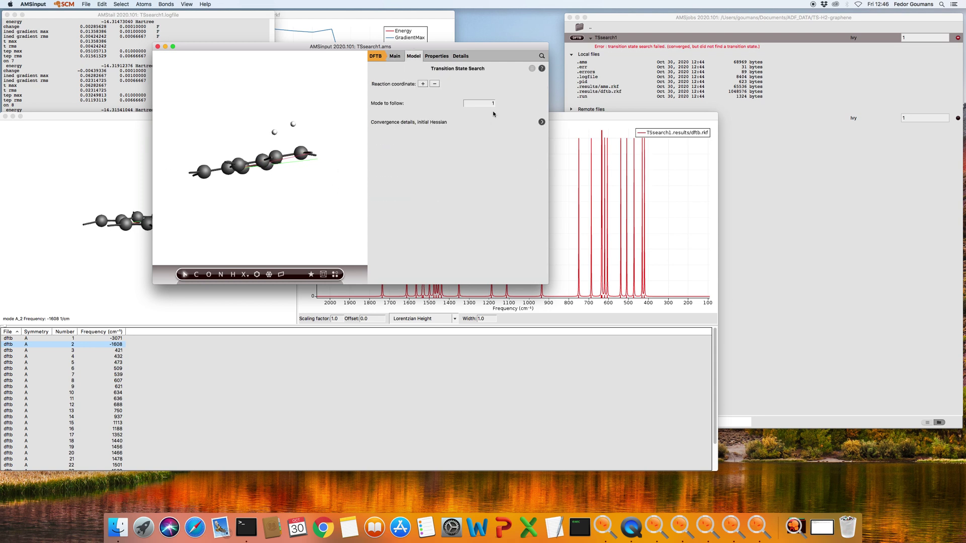
pyautogui.click(542, 122)
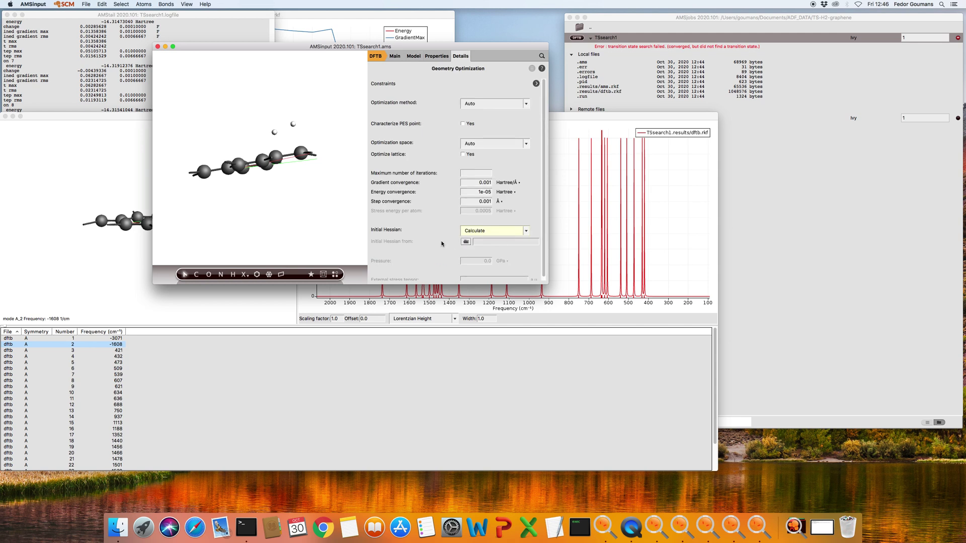
# Save the edited input as TSsearch2.ams
pyautogui.click(86, 4)
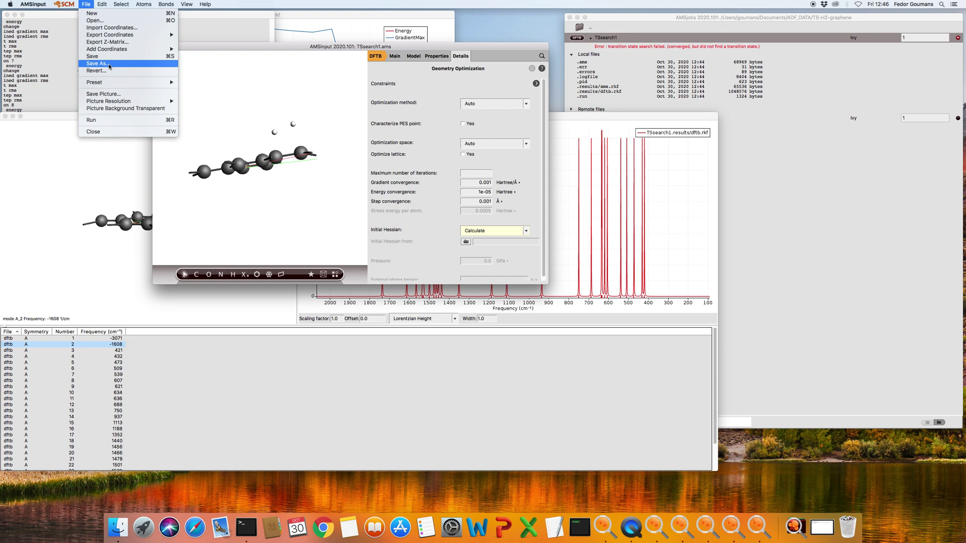
pyautogui.click(109, 65)
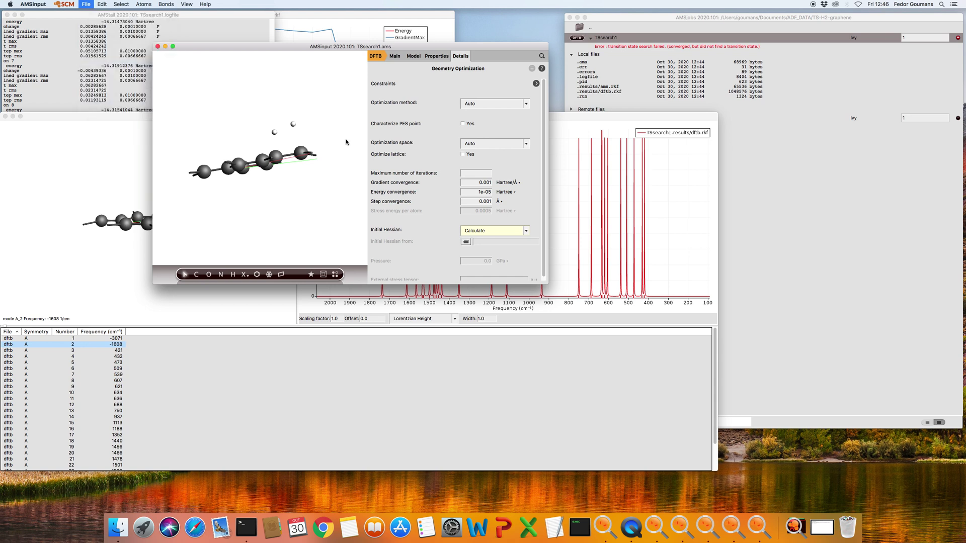
pyautogui.click(466, 135)
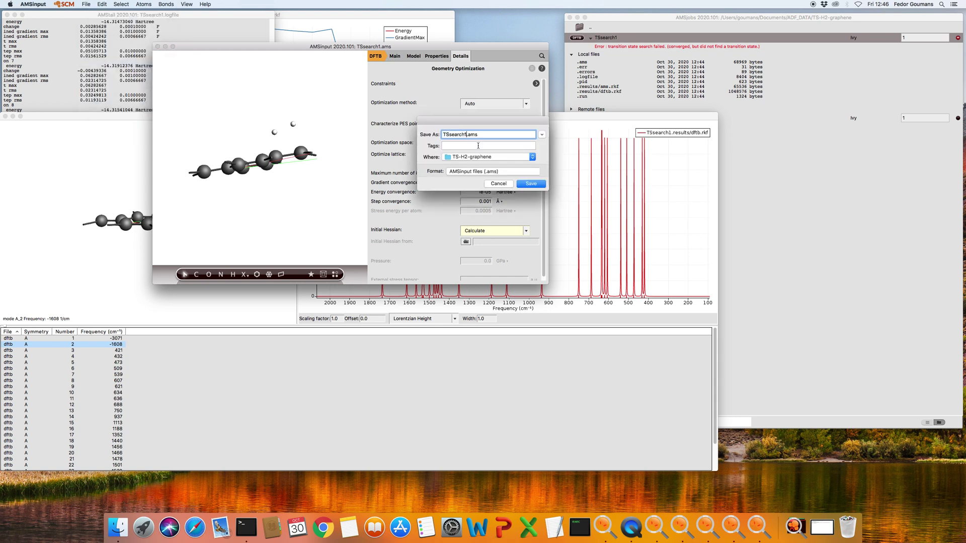
pyautogui.press('BackSpace')
pyautogui.write('2')
pyautogui.click(525, 182)
pyautogui.click(649, 15)
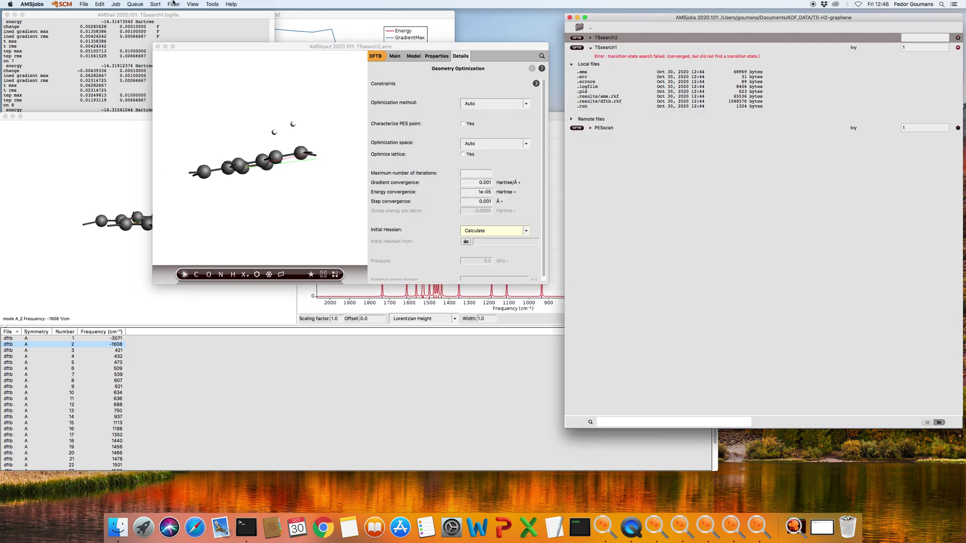
# Run TSsearch2 on the ivy queue and expand its file list
pyautogui.click(142, 4)
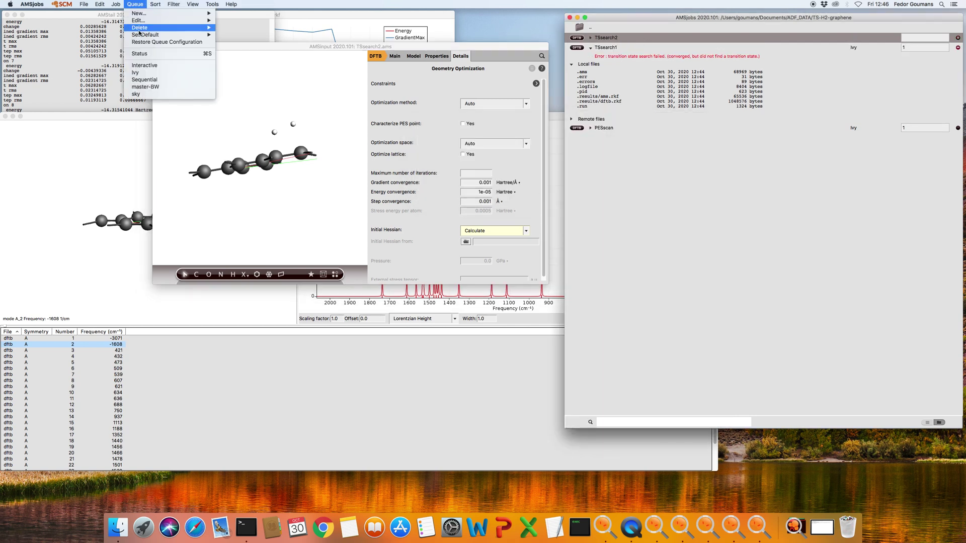
pyautogui.click(137, 75)
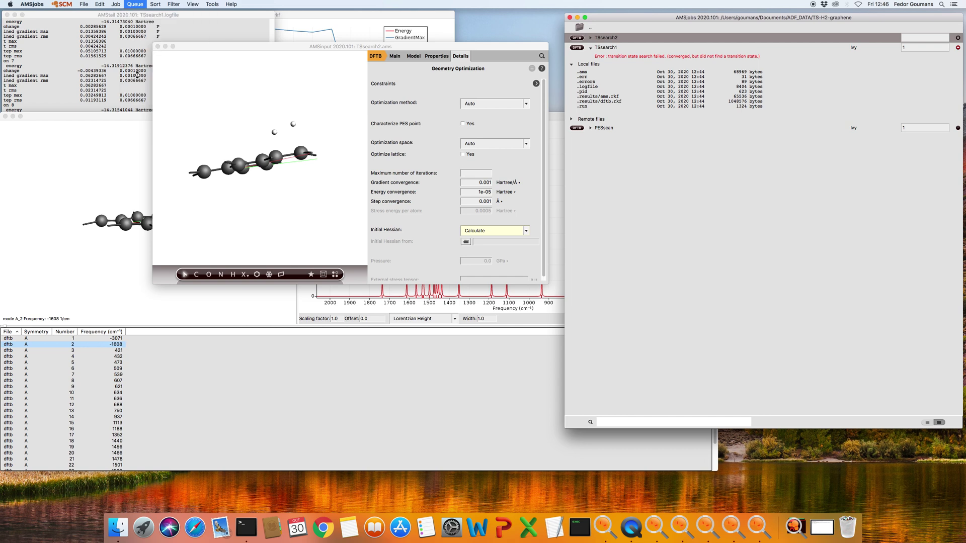
pyautogui.click(114, 5)
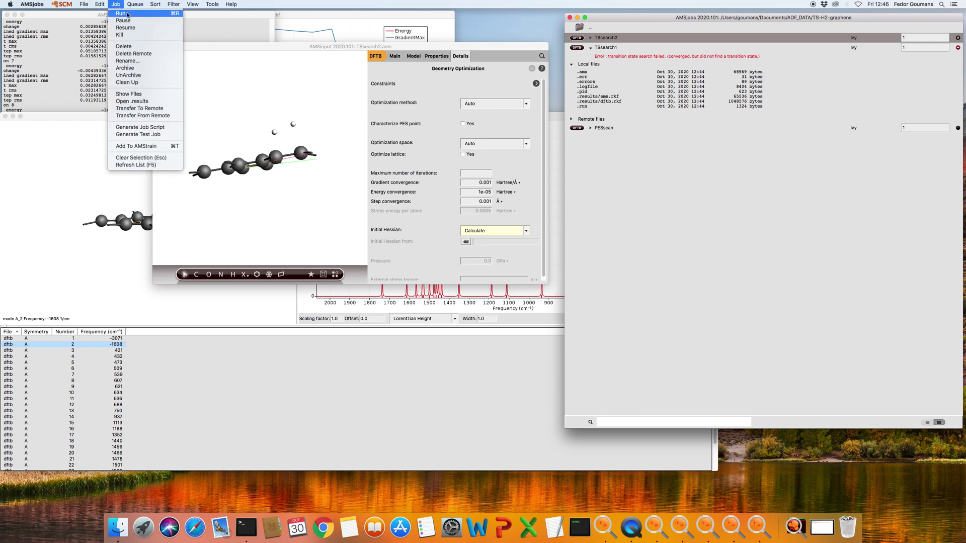
pyautogui.click(127, 14)
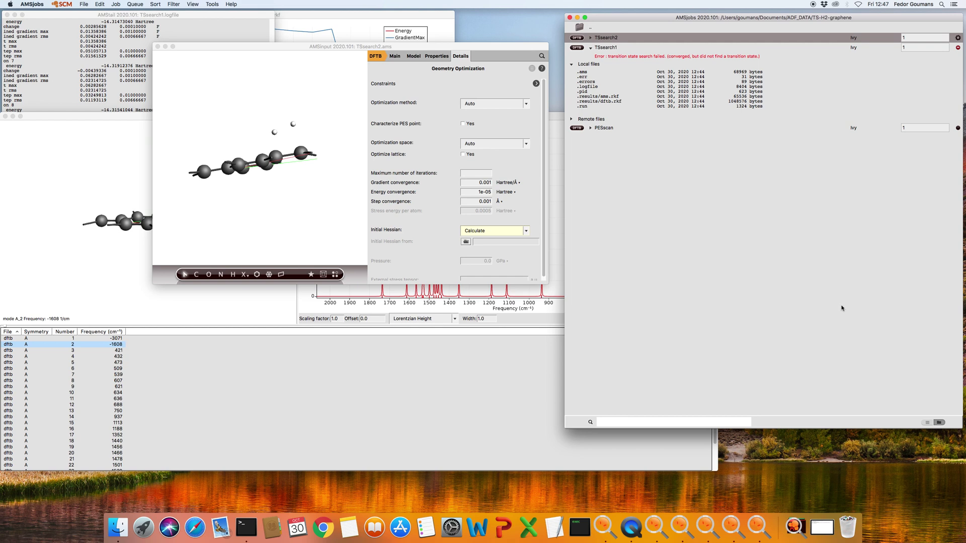
pyautogui.click(591, 38)
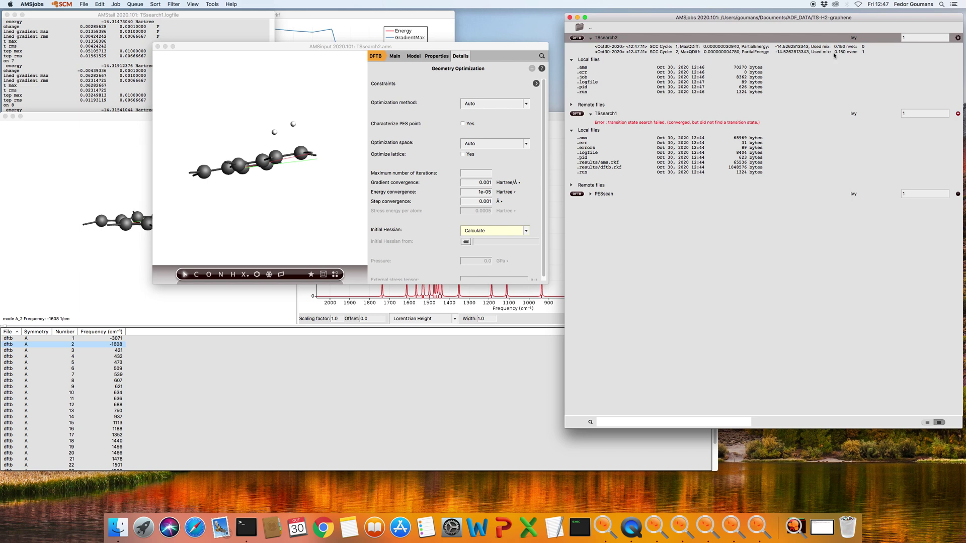
# Confirm TSsearch2's successful transition state search in its log and load its final geometry
pyautogui.doubleClick(592, 83)
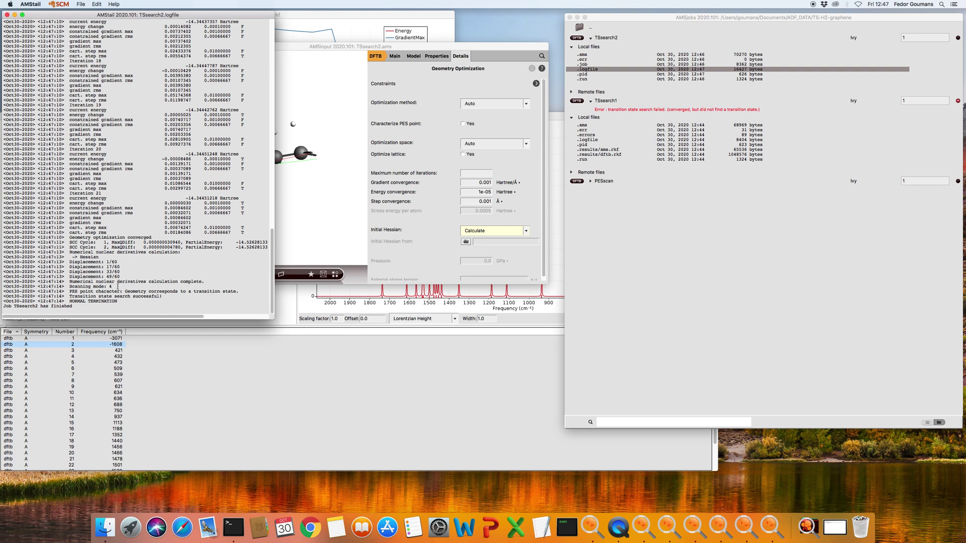
pyautogui.moveTo(69, 296); pyautogui.dragTo(167, 299)
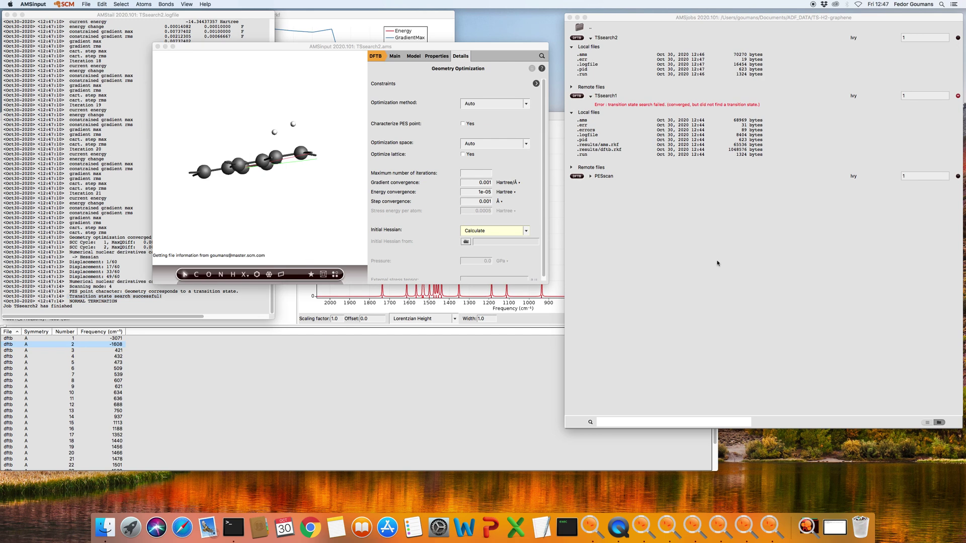
pyautogui.click(634, 24)
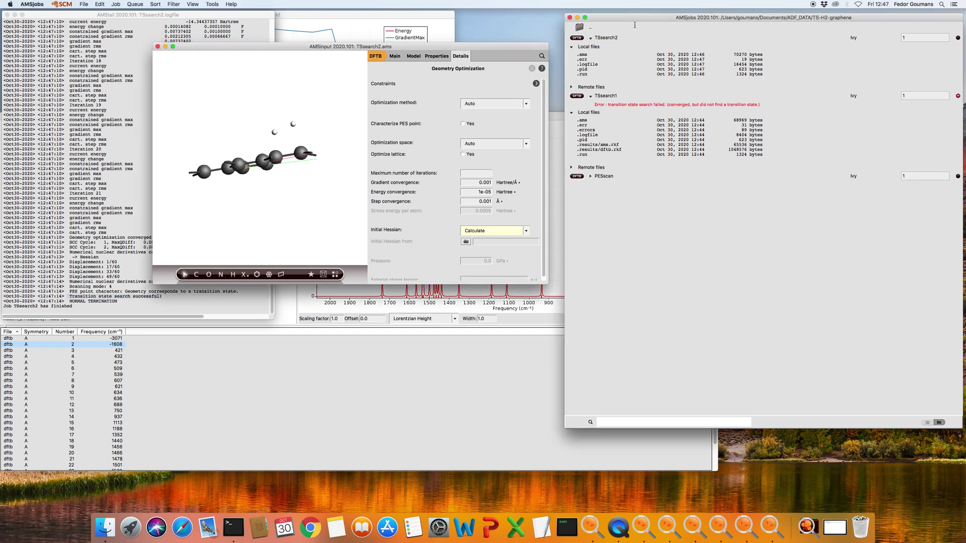
pyautogui.click(607, 37)
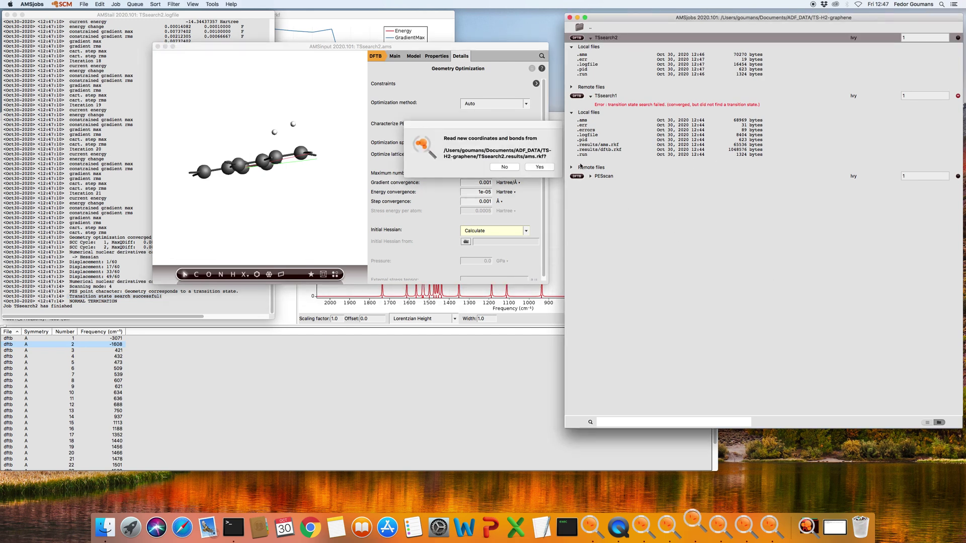
pyautogui.click(547, 168)
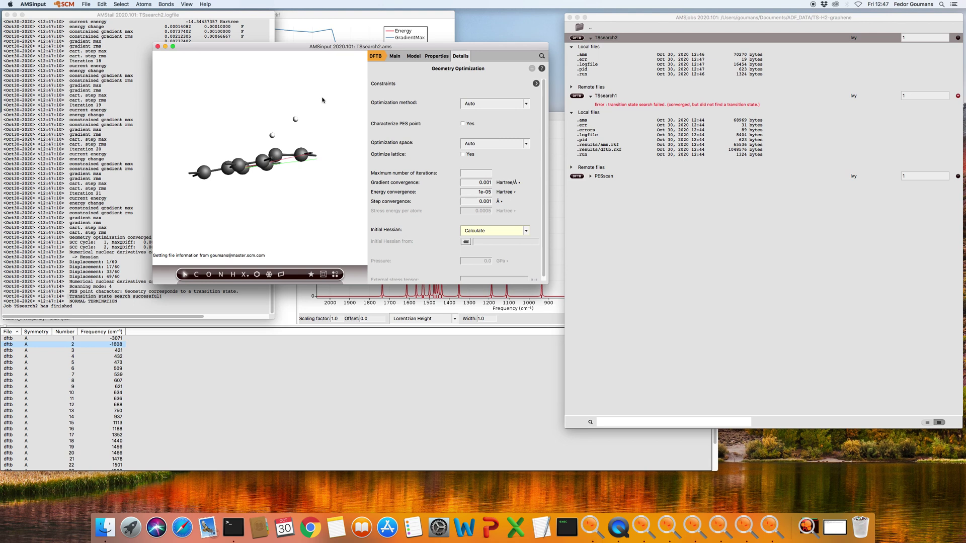
# Close the old AMSspectra window
pyautogui.moveTo(332, 128); pyautogui.dragTo(342, 60)
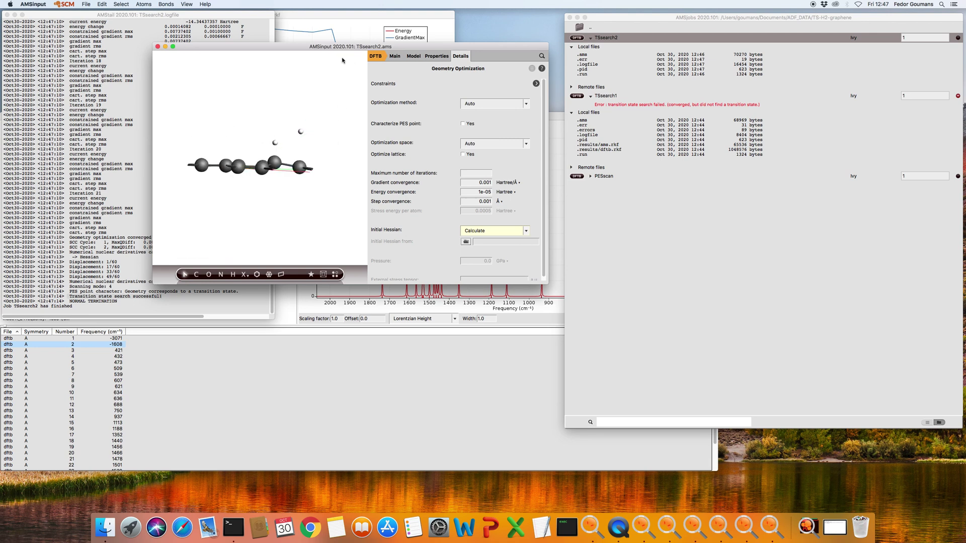
pyautogui.click(284, 389)
pyautogui.press('super+q')
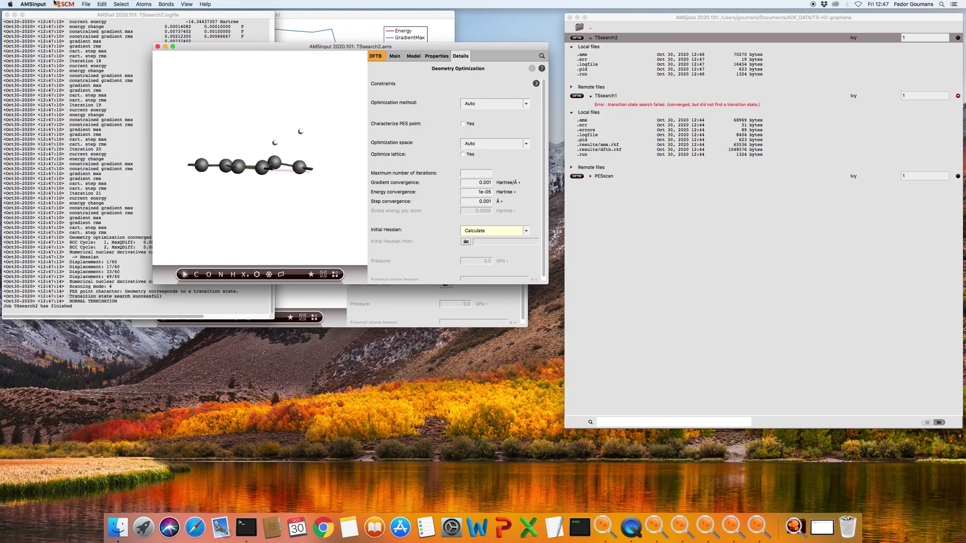
pyautogui.click(64, 4)
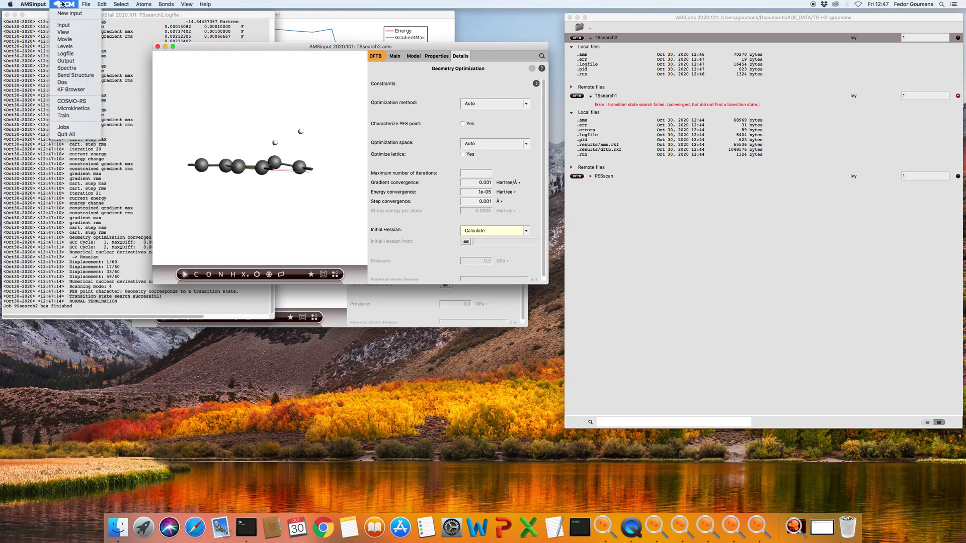
# Open TSsearch2's frequencies in AMSspectra, animate the -950 cm⁻¹ mode, and return to the input
pyautogui.click(70, 68)
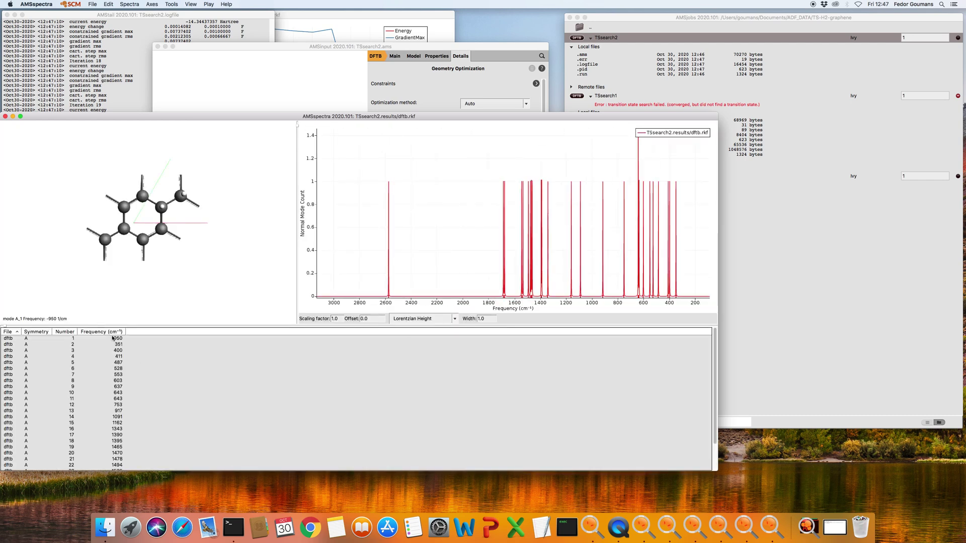
pyautogui.click(113, 338)
pyautogui.moveTo(244, 304); pyautogui.dragTo(193, 292)
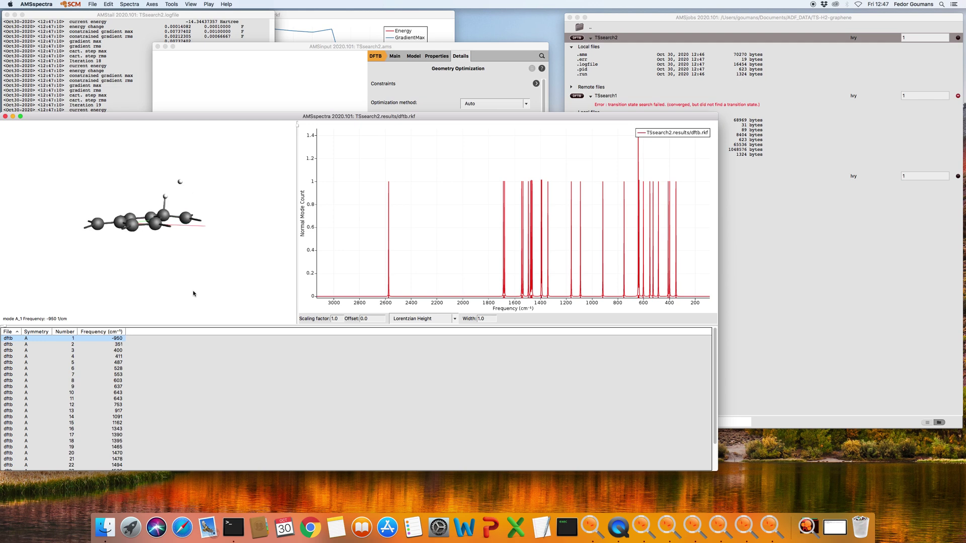
pyautogui.moveTo(210, 259)
pyautogui.mouseDown()
pyautogui.moveTo(200, 338)
pyautogui.moveTo(211, 260)
pyautogui.mouseUp()
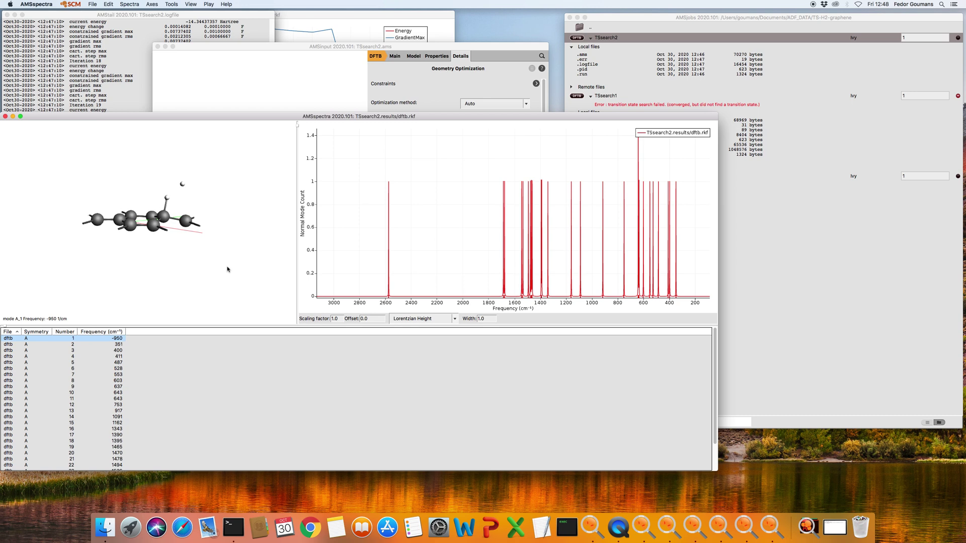
pyautogui.click(417, 92)
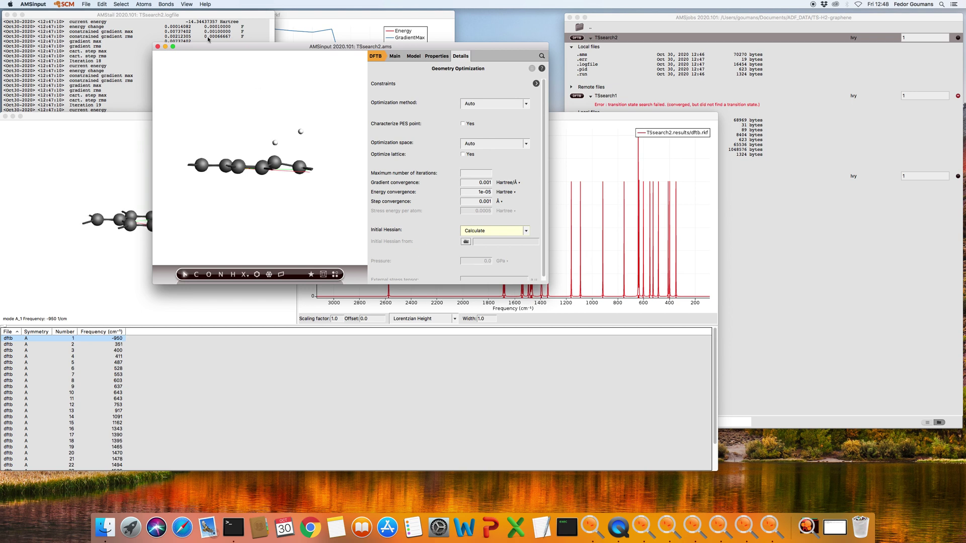
# Start a new empty AMSinput window and place it beside the TSsearch2 input
pyautogui.click(64, 4)
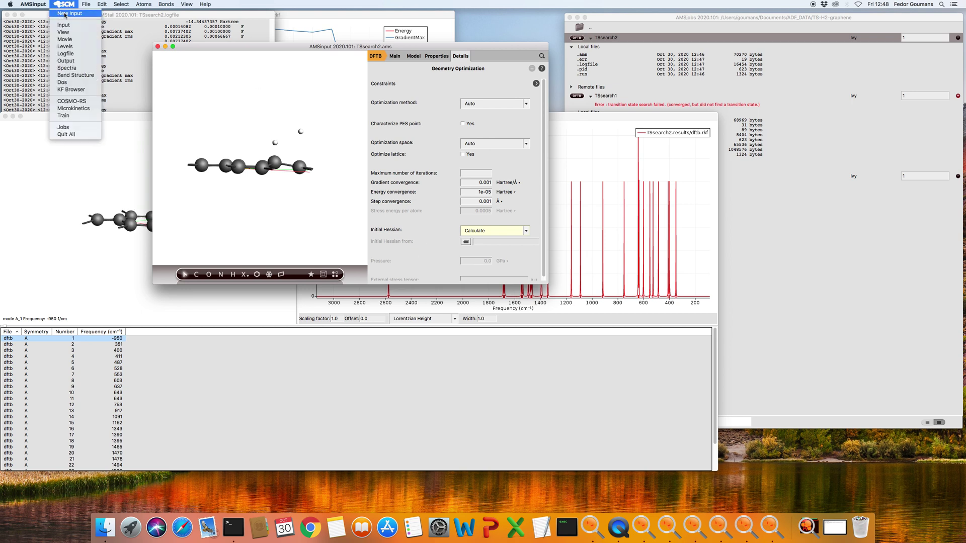
pyautogui.click(65, 14)
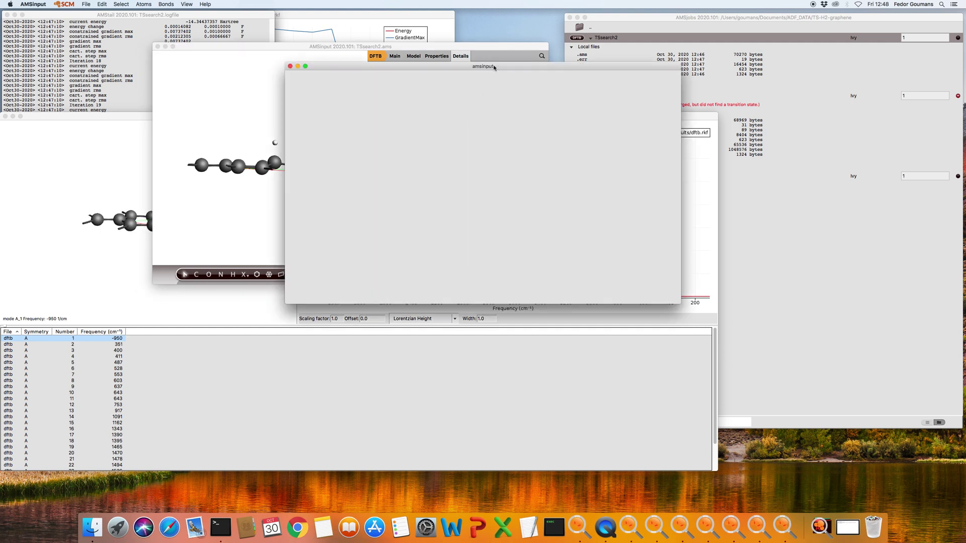
pyautogui.moveTo(493, 67); pyautogui.dragTo(368, 203)
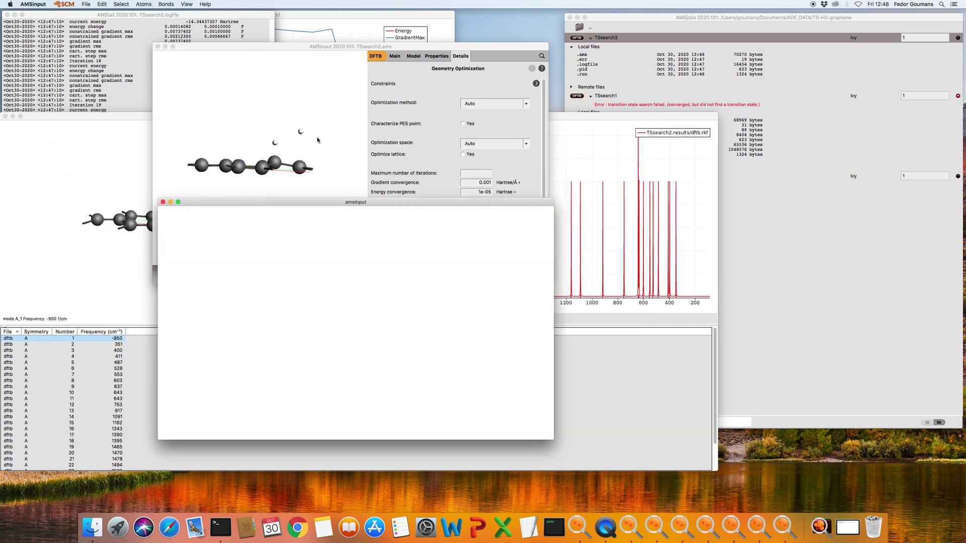
# Copy the whole 10-atom TSsearch2 structure and paste it into the new input
pyautogui.click(318, 139)
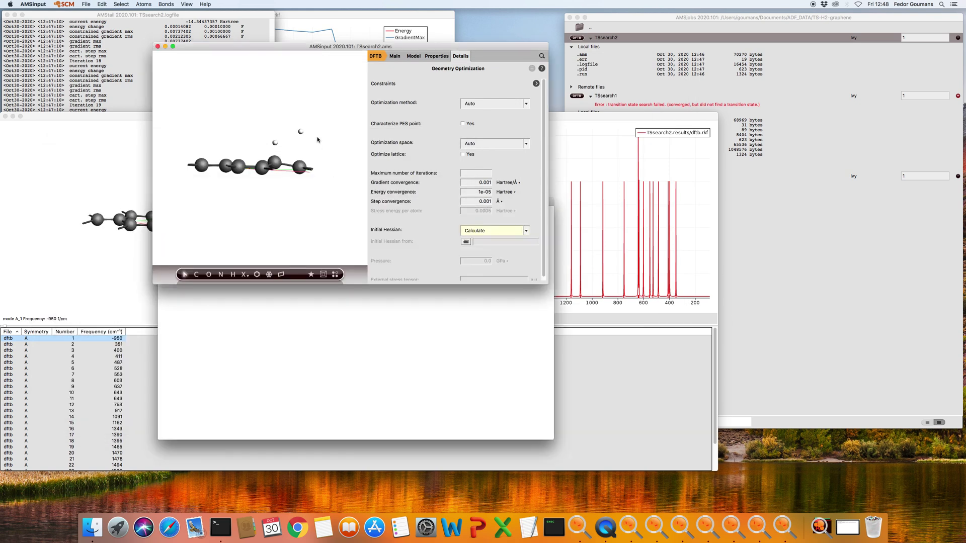
pyautogui.press('super+a')
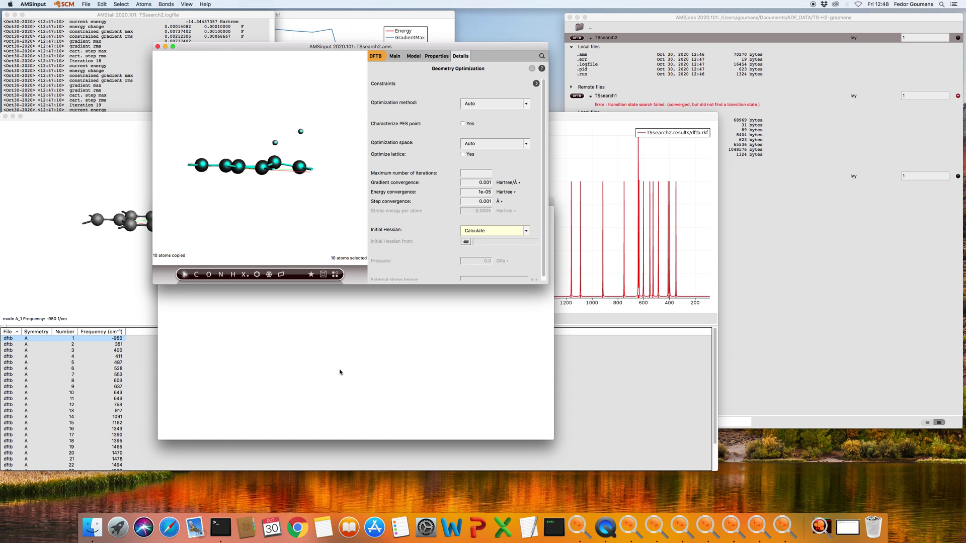
pyautogui.click(313, 348)
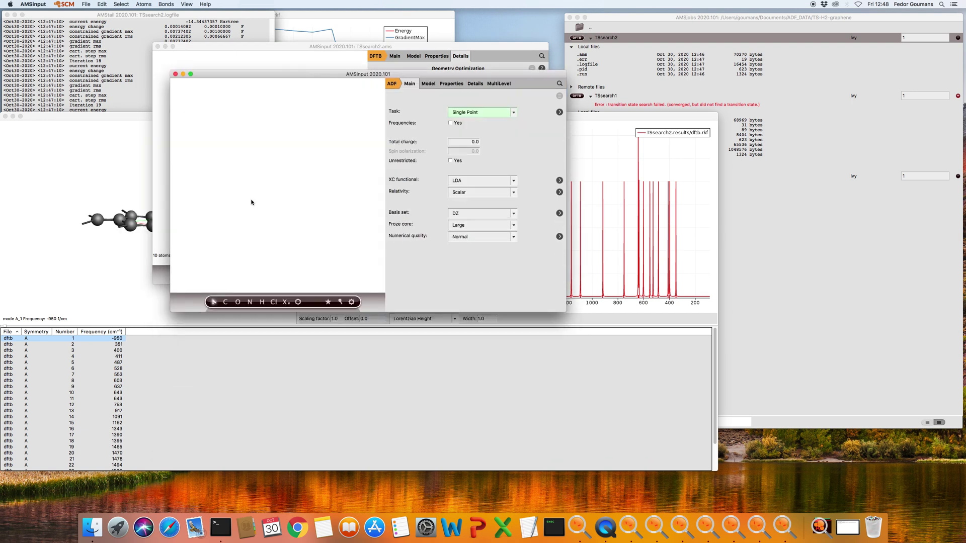
pyautogui.press('super+v')
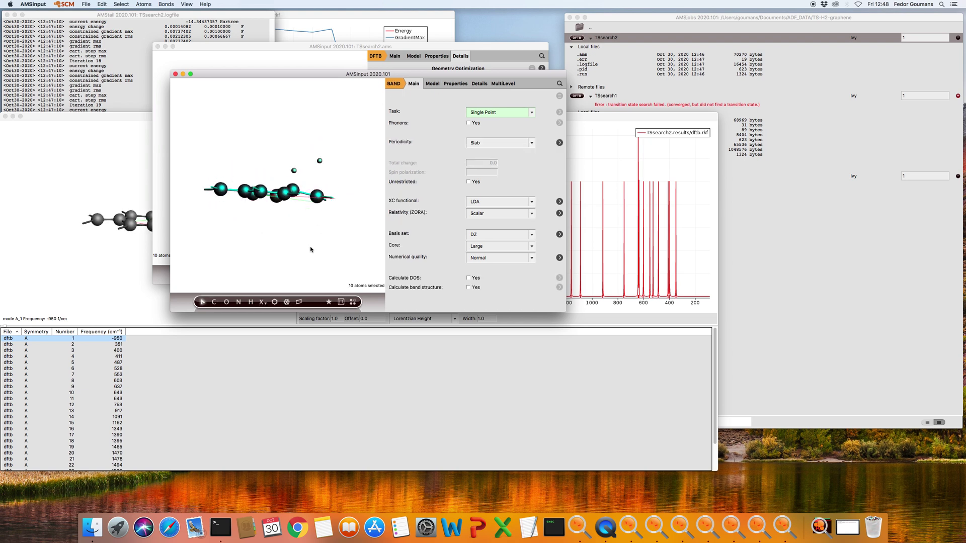
pyautogui.click(496, 113)
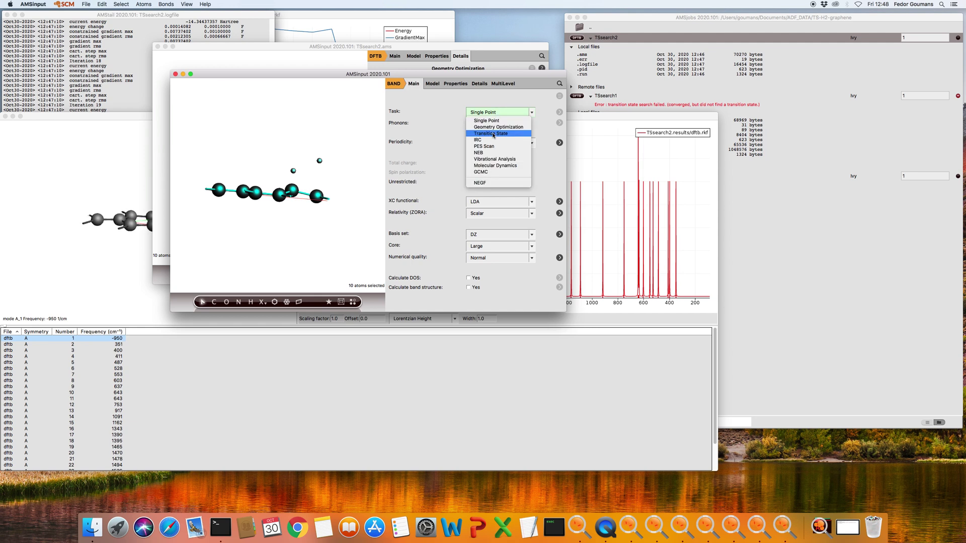
# Set the task to Transition State and enable Characterize PES point in the frequency properties
pyautogui.click(493, 134)
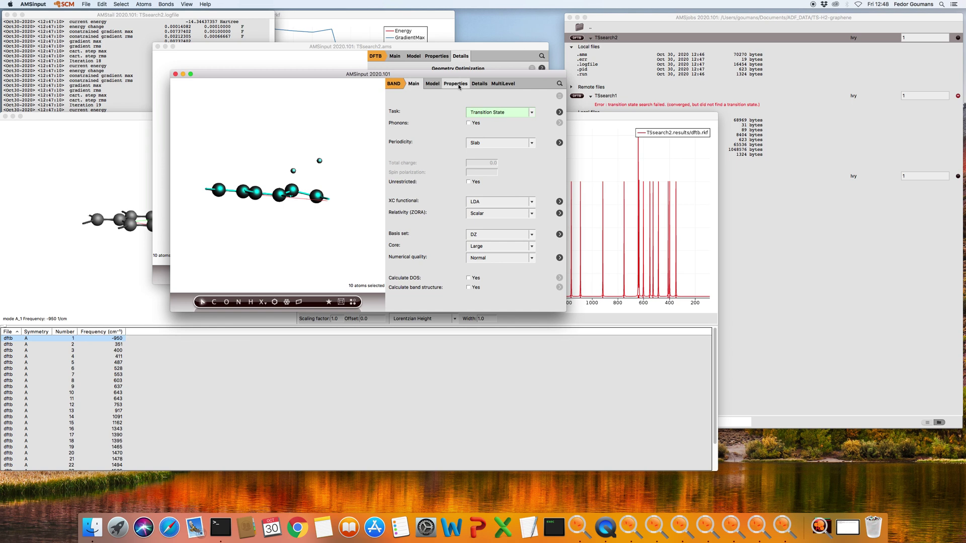
pyautogui.click(497, 112)
pyautogui.click(468, 101)
pyautogui.click(456, 83)
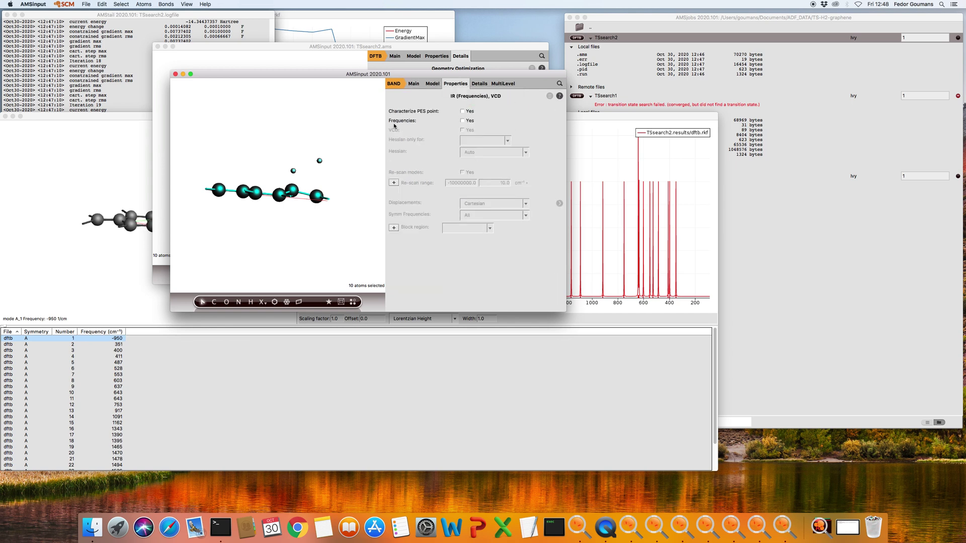
pyautogui.click(463, 112)
pyautogui.click(477, 85)
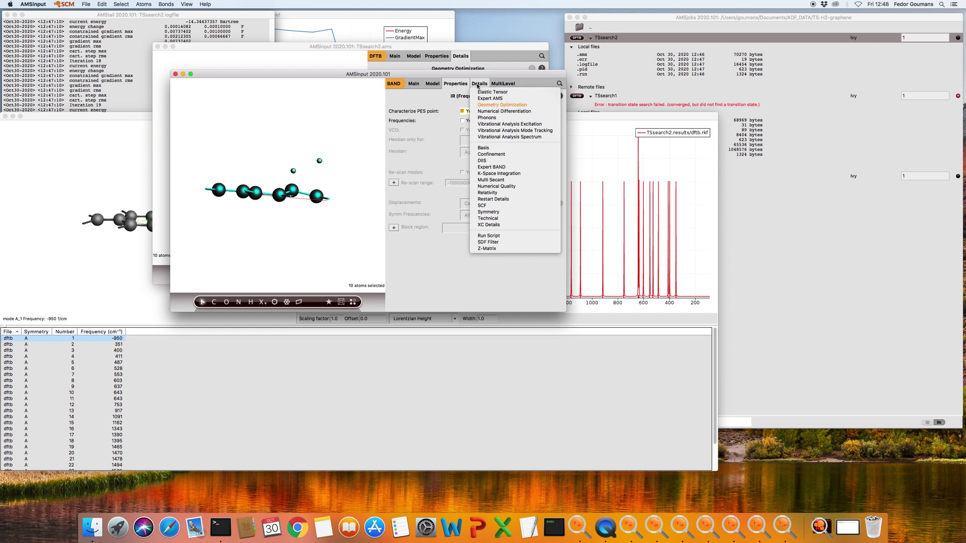
# Set the transition-state Initial Hessian to From File, loading TSsearch2.results/dftb.rkf
pyautogui.click(413, 83)
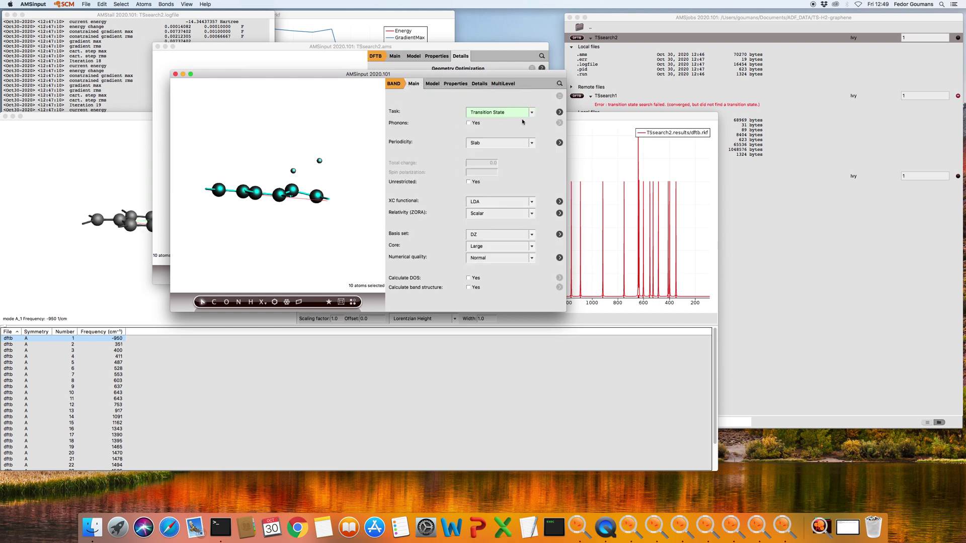
pyautogui.click(559, 111)
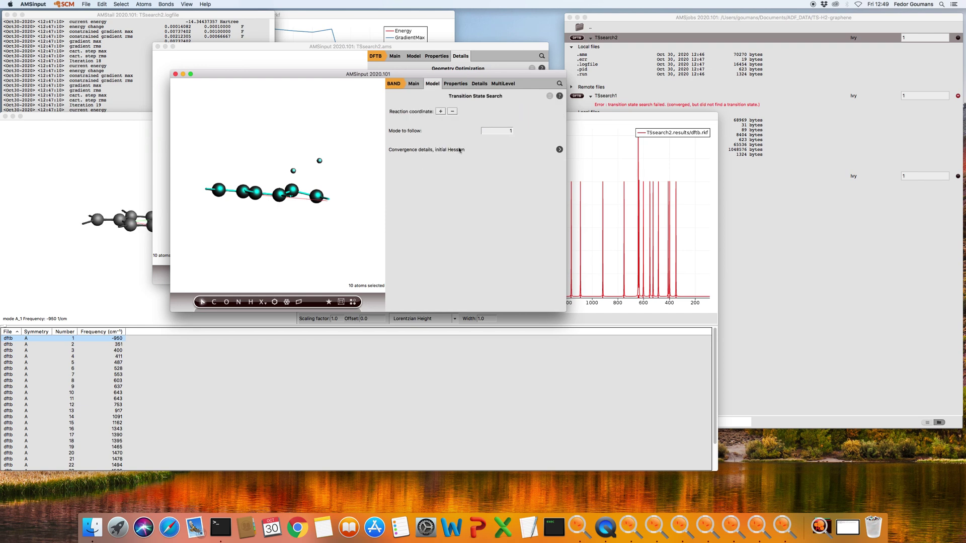
pyautogui.click(559, 150)
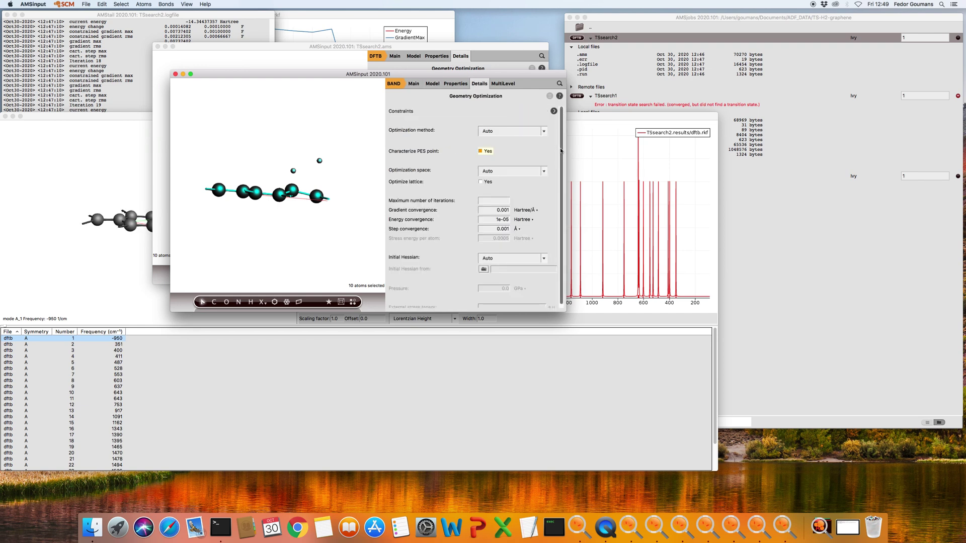
pyautogui.click(501, 259)
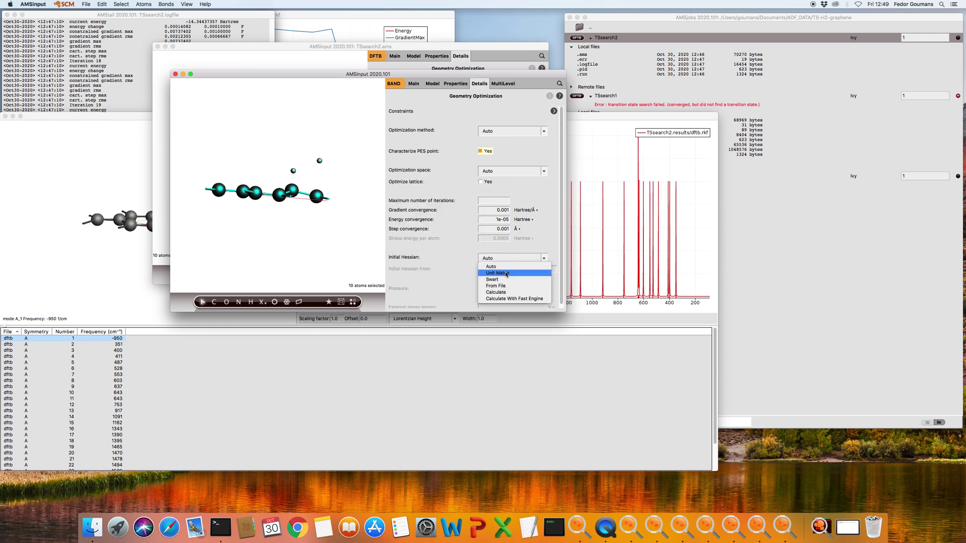
pyautogui.click(505, 286)
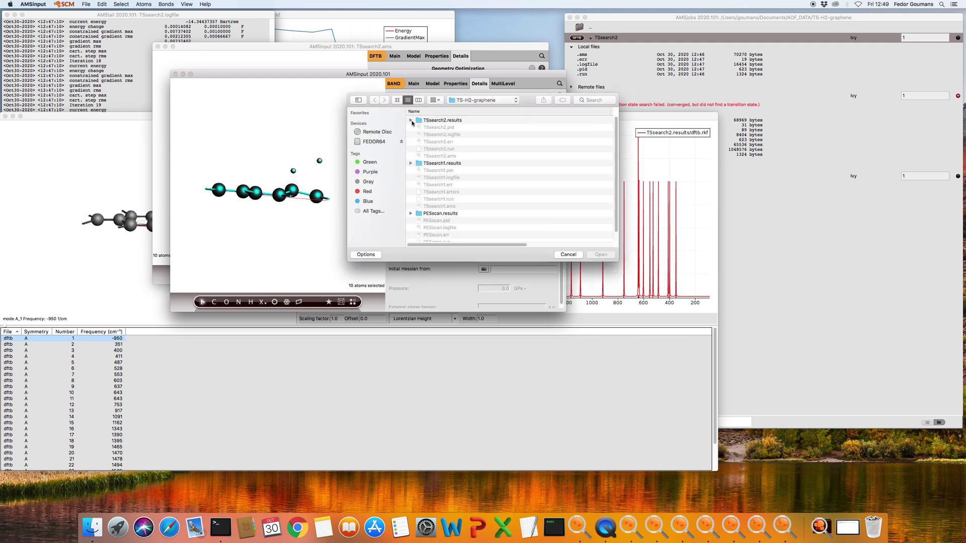
pyautogui.click(410, 121)
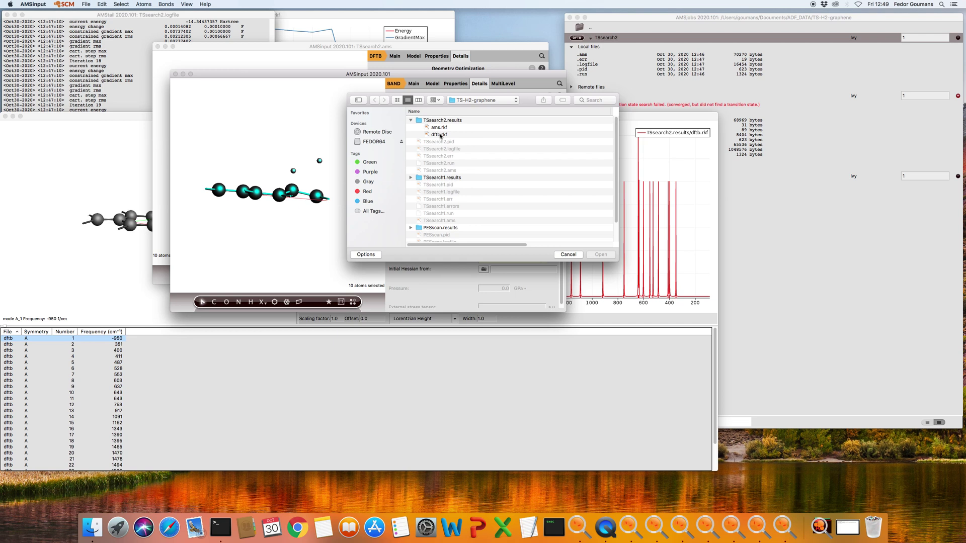
pyautogui.click(439, 134)
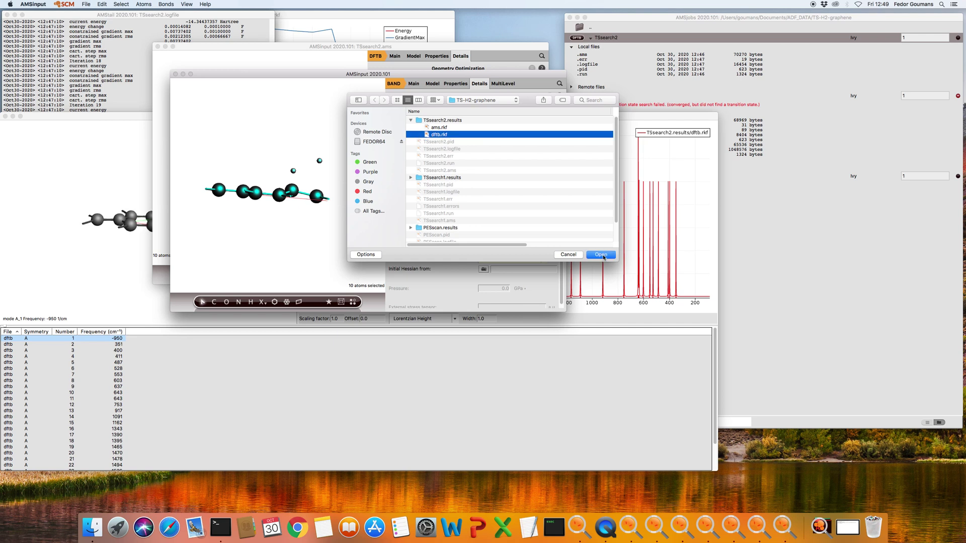
pyautogui.click(603, 256)
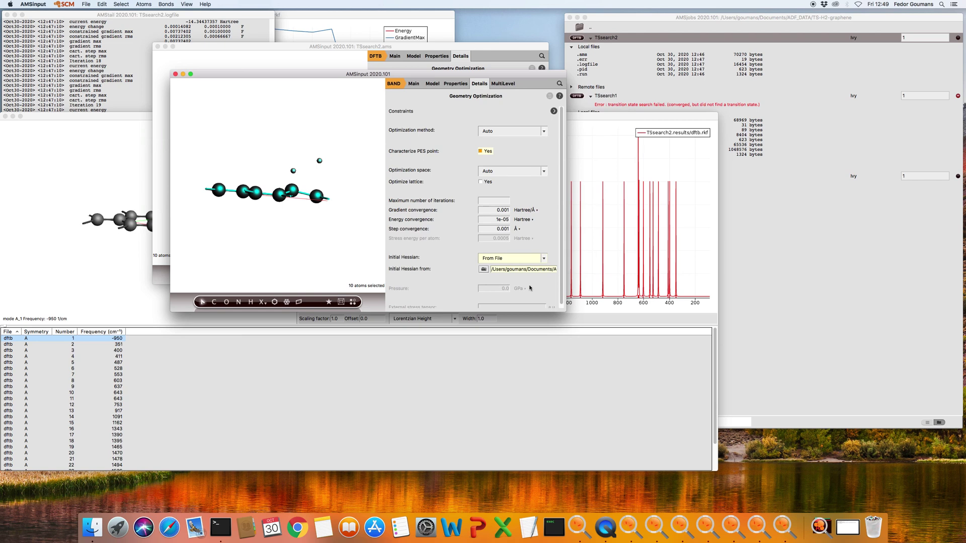
pyautogui.click(418, 84)
# Set the functional to GGA:PBE-D3(BJ) and the basis set to DZP
pyautogui.click(497, 203)
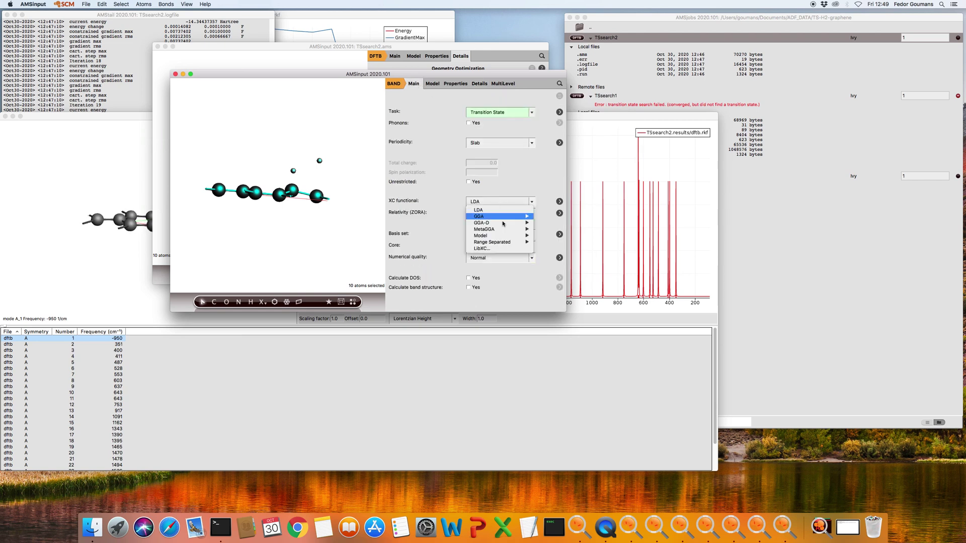
pyautogui.moveTo(528, 224)
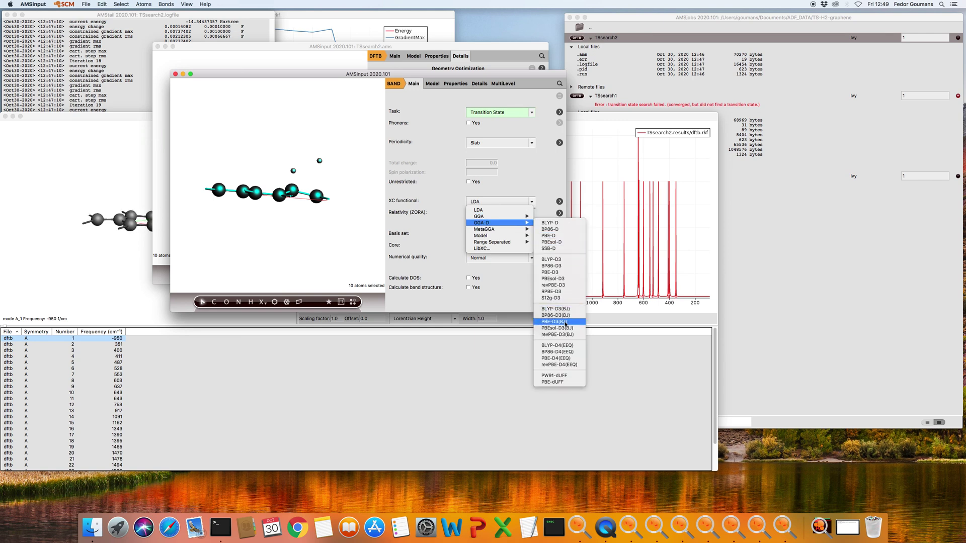
pyautogui.click(556, 322)
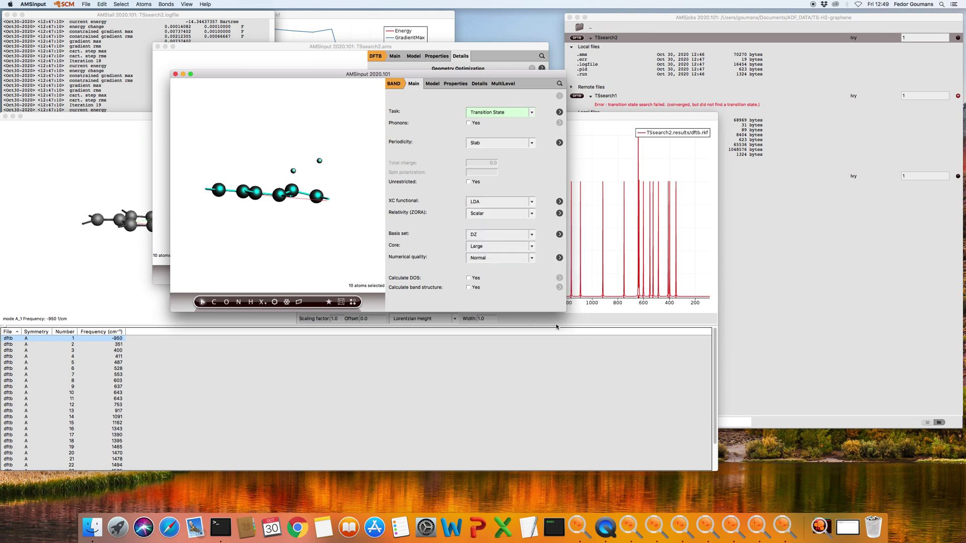
pyautogui.click(483, 234)
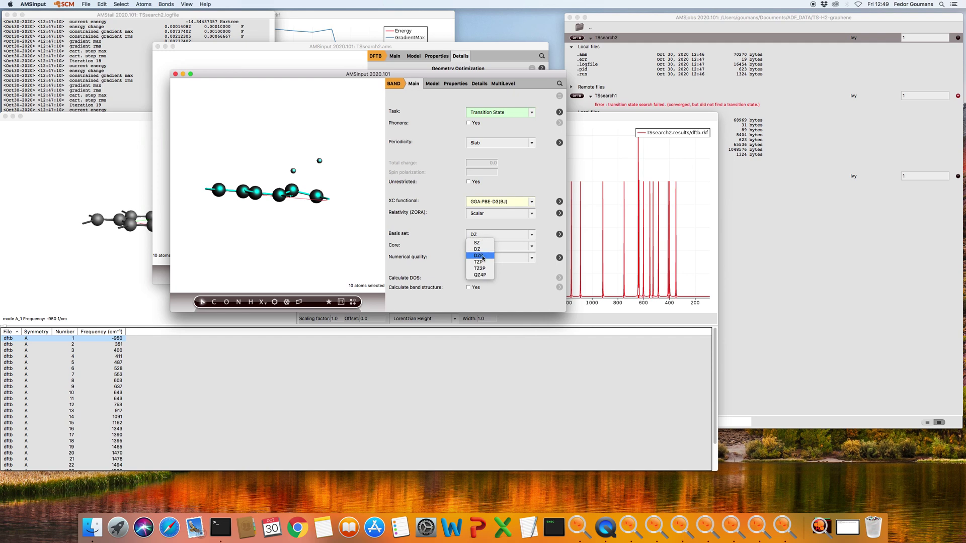
pyautogui.click(479, 255)
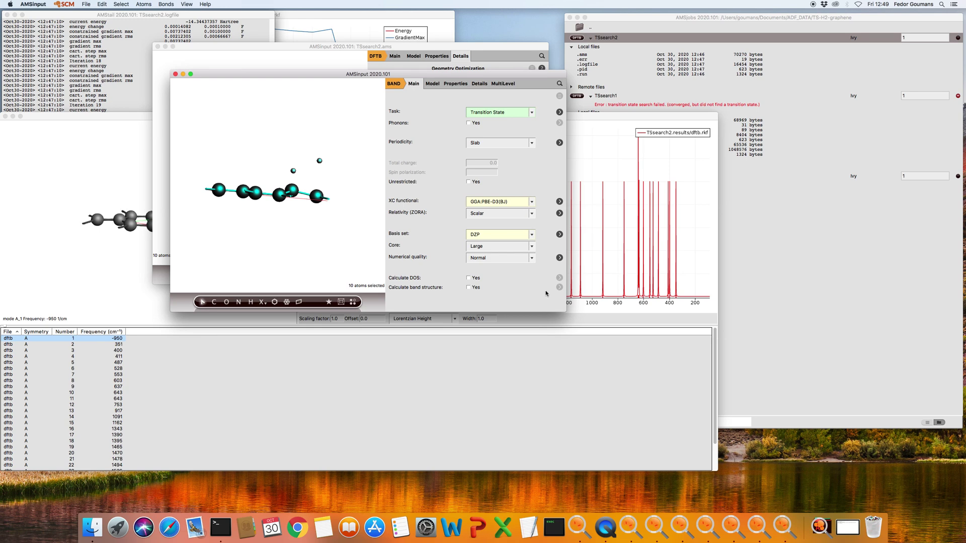
# Save the input as TSsearchBAND and dismiss the LibXC tip
pyautogui.click(88, 5)
pyautogui.click(101, 64)
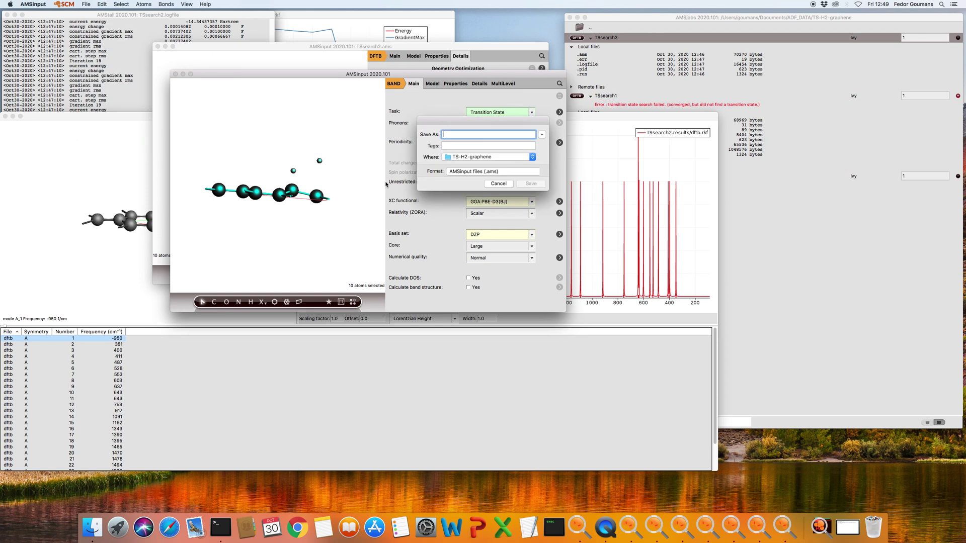
pyautogui.write('TSser')
pyautogui.write('rchBAND')
pyautogui.click(534, 184)
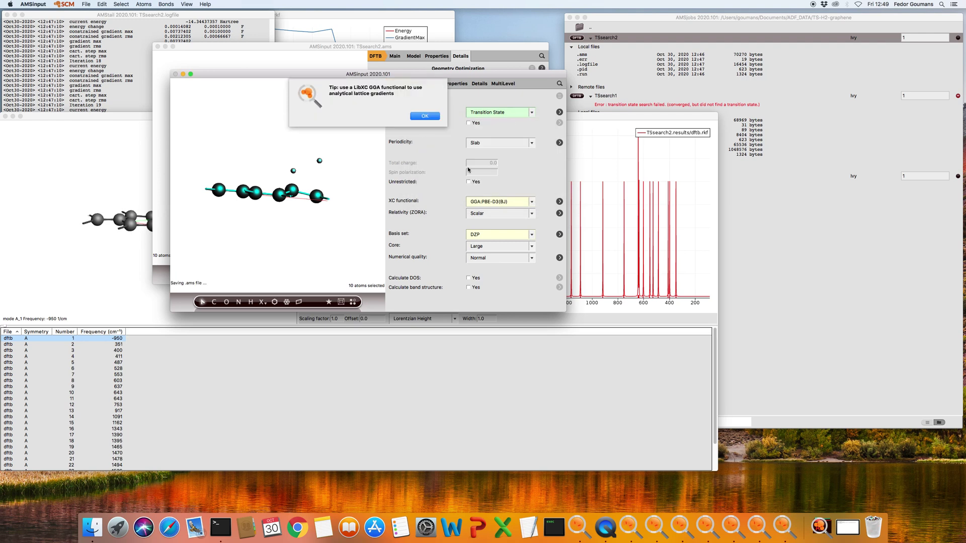
pyautogui.click(424, 115)
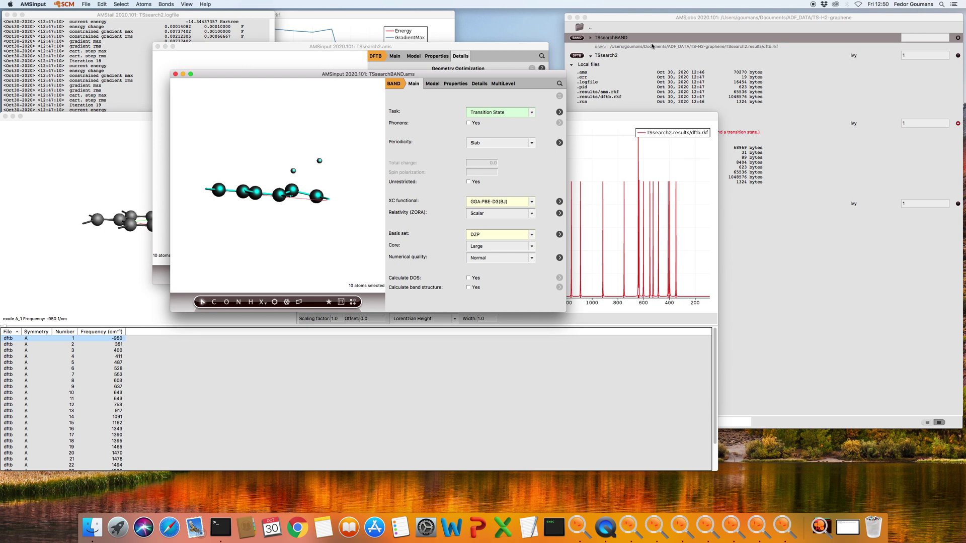
# Assign the TSsearchBAND job to the master-BW queue and run it
pyautogui.click(681, 19)
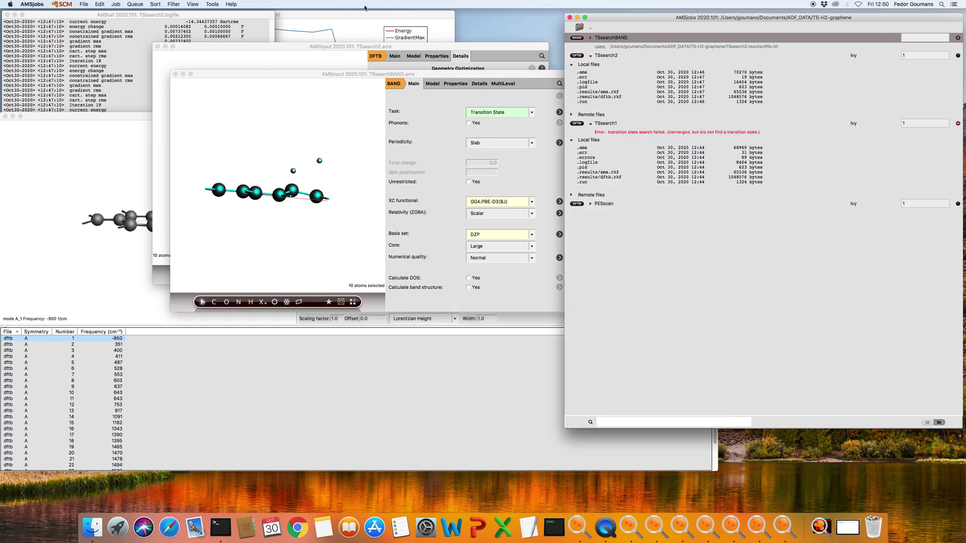
pyautogui.click(135, 5)
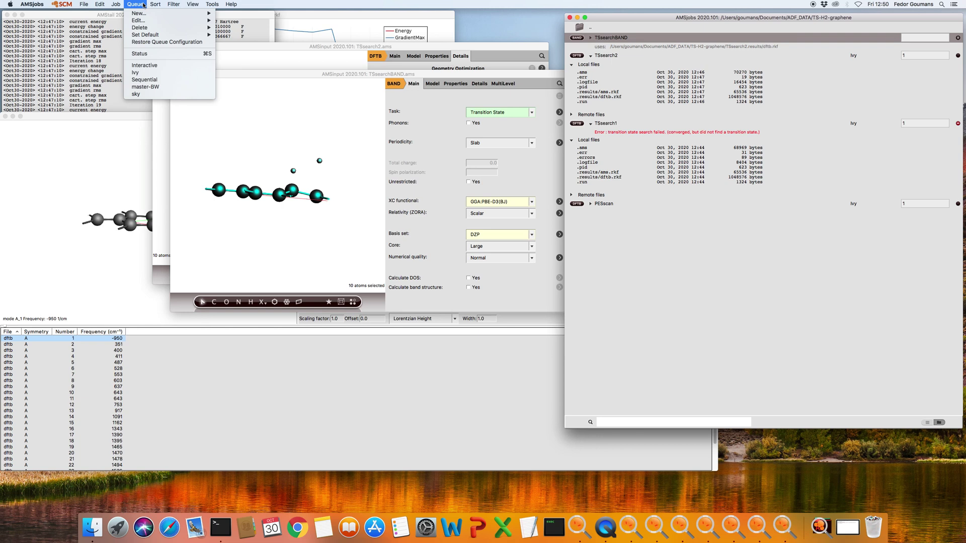
pyautogui.click(150, 89)
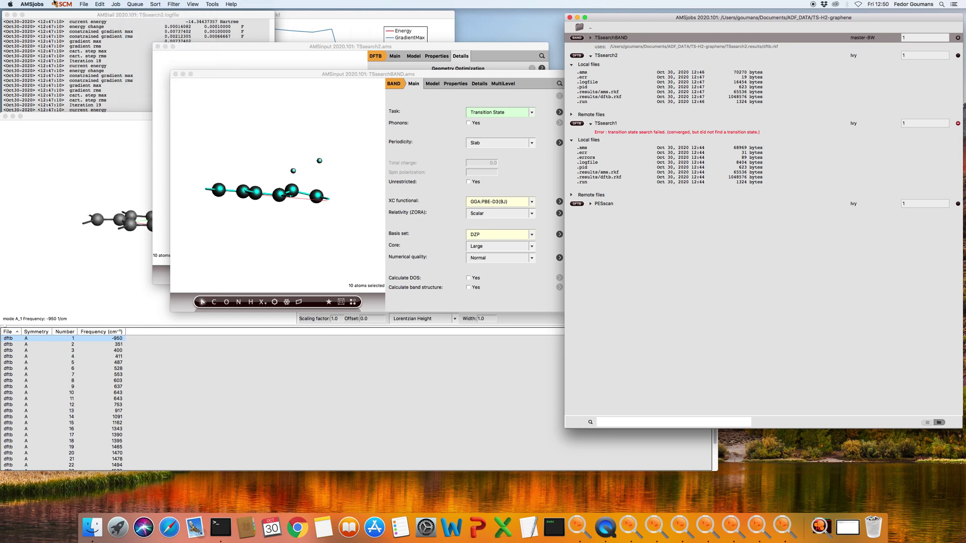
pyautogui.click(115, 5)
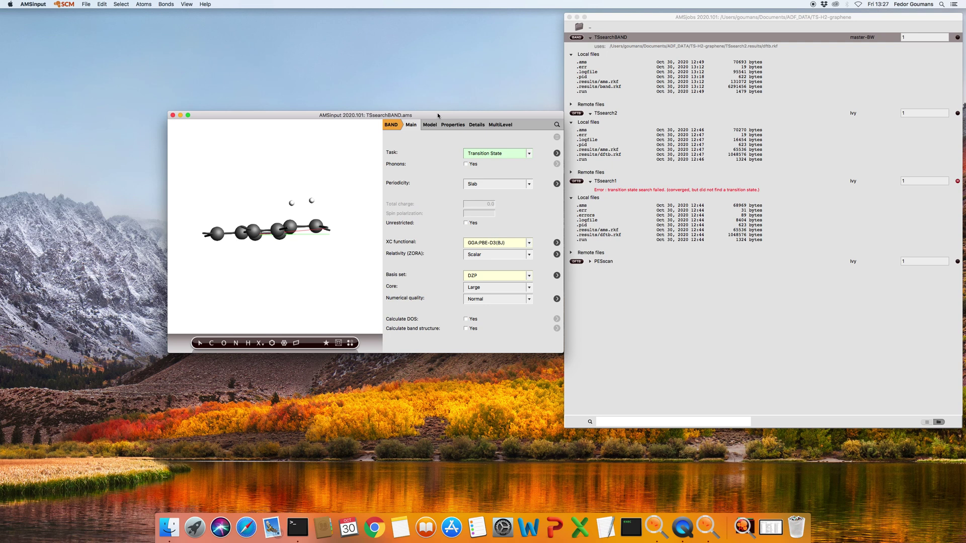
# Rotate the result, measure the C(6)-H(9) and C(2)-H(10) distances (150.1 pm), and open the log
pyautogui.moveTo(348, 178)
pyautogui.mouseDown()
pyautogui.moveTo(340, 203)
pyautogui.moveTo(354, 189)
pyautogui.mouseUp()
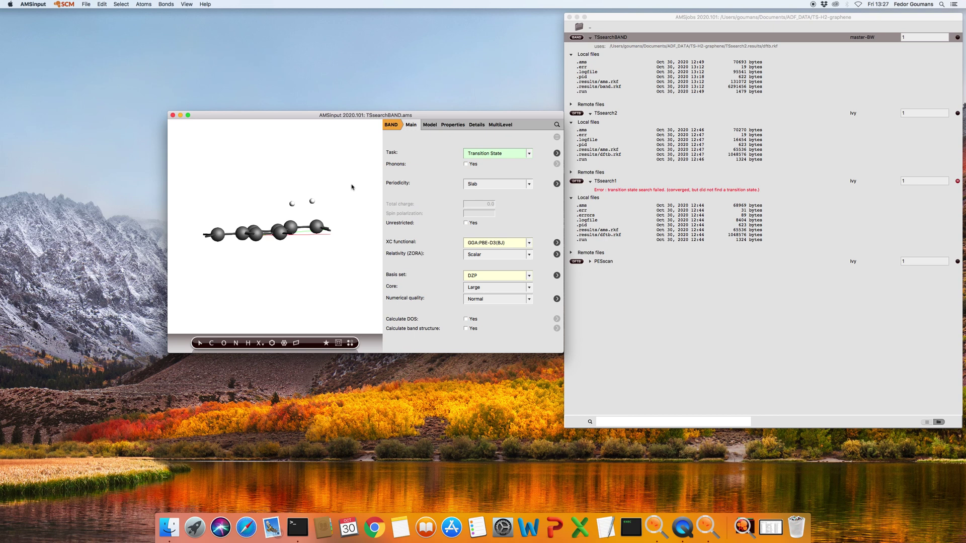
pyautogui.click(291, 229)
pyautogui.keyDown('shift'); pyautogui.click(292, 205); pyautogui.keyUp('shift')
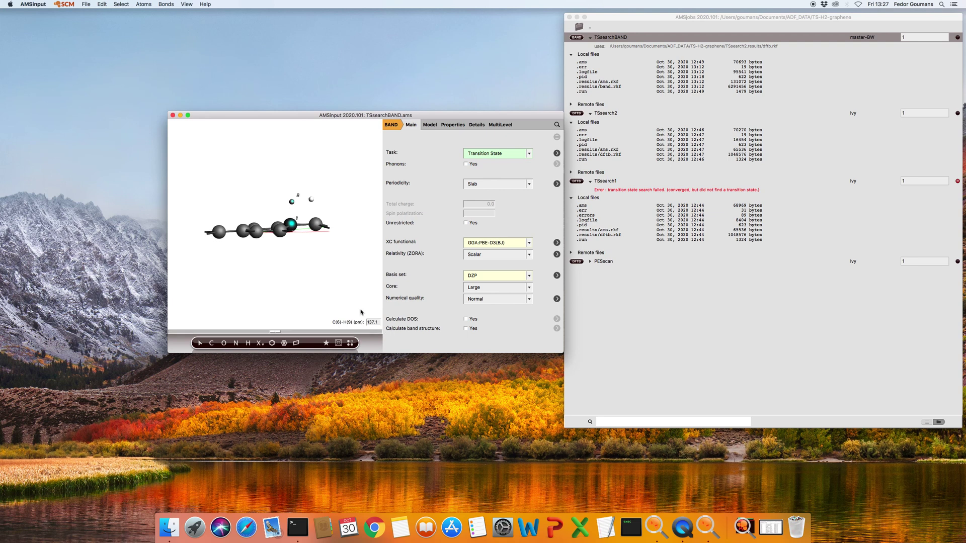
pyautogui.click(353, 219)
pyautogui.click(317, 225)
pyautogui.keyDown('shift'); pyautogui.click(312, 200); pyautogui.keyUp('shift')
pyautogui.doubleClick(589, 73)
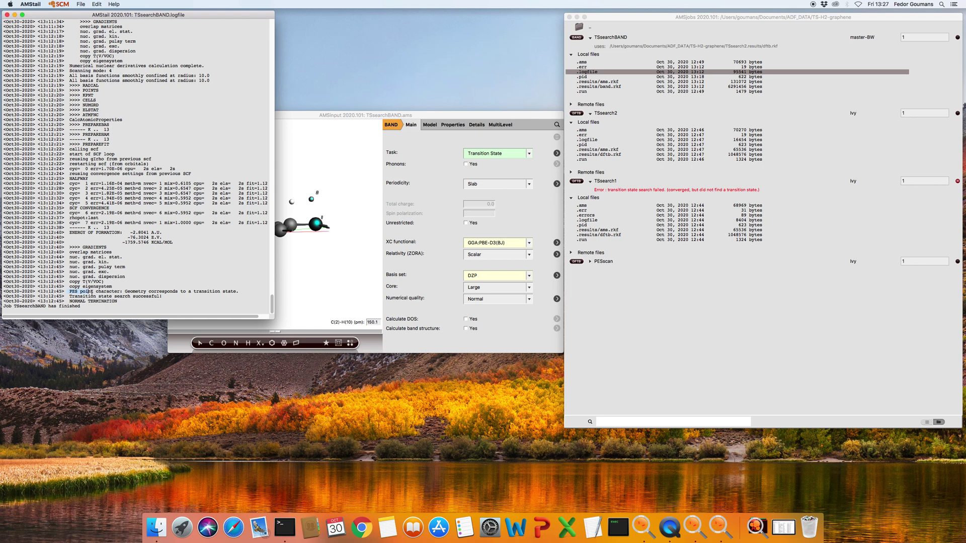
# Highlight the log line stating the PES point is a transition state
pyautogui.moveTo(68, 291); pyautogui.dragTo(197, 295)
pyautogui.moveTo(225, 289); pyautogui.dragTo(237, 291)
# Keep the Transition State task and enable Frequencies, with Characterize PES point and Re-scan modes off
pyautogui.click(431, 117)
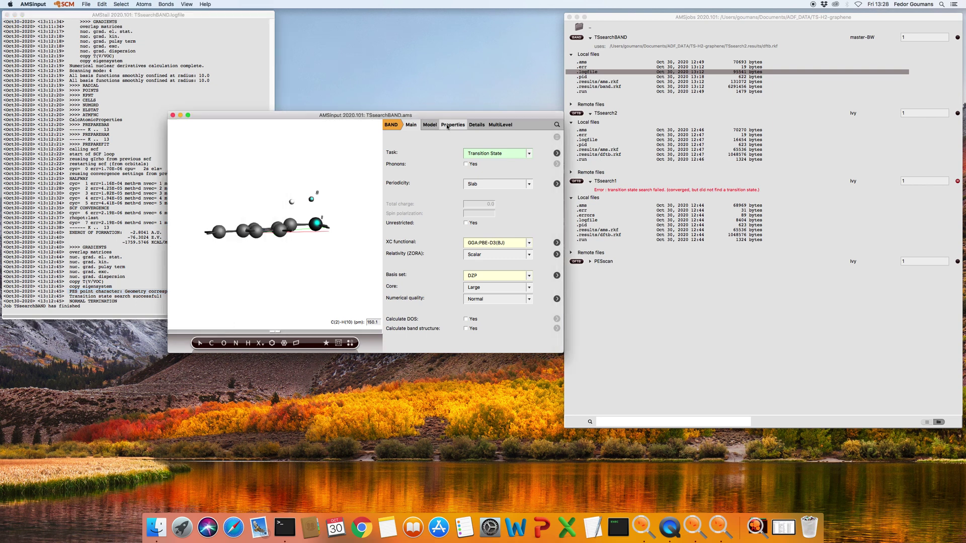
pyautogui.click(496, 153)
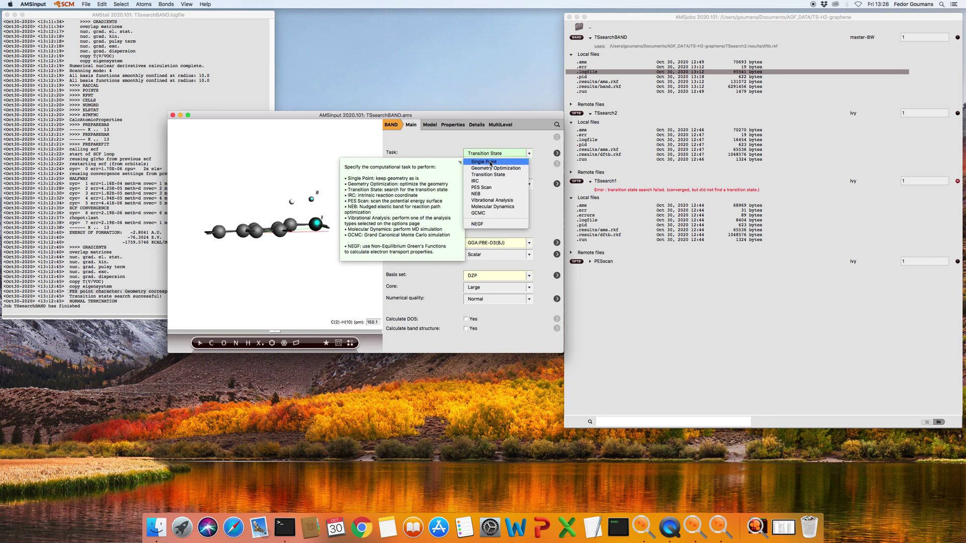
pyautogui.click(503, 174)
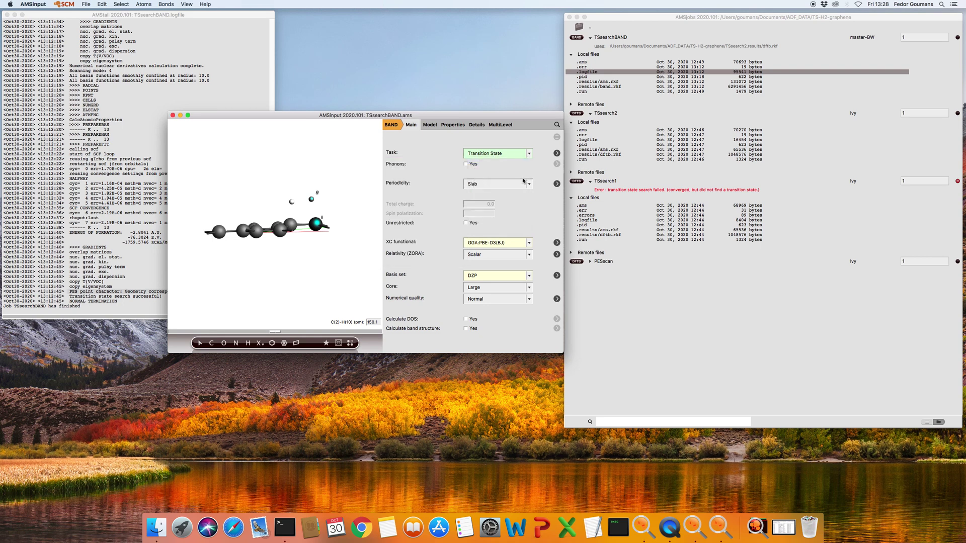
pyautogui.click(453, 125)
pyautogui.click(461, 141)
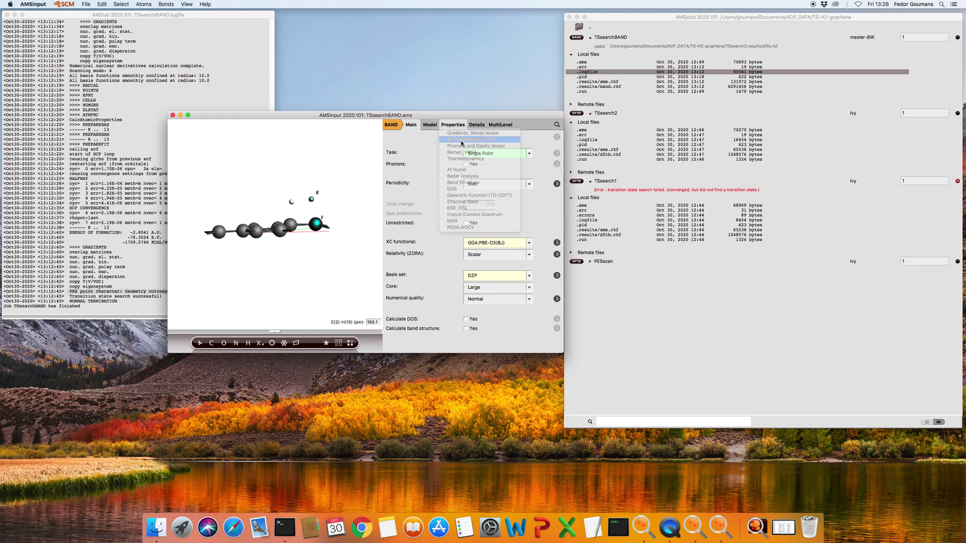
pyautogui.click(459, 151)
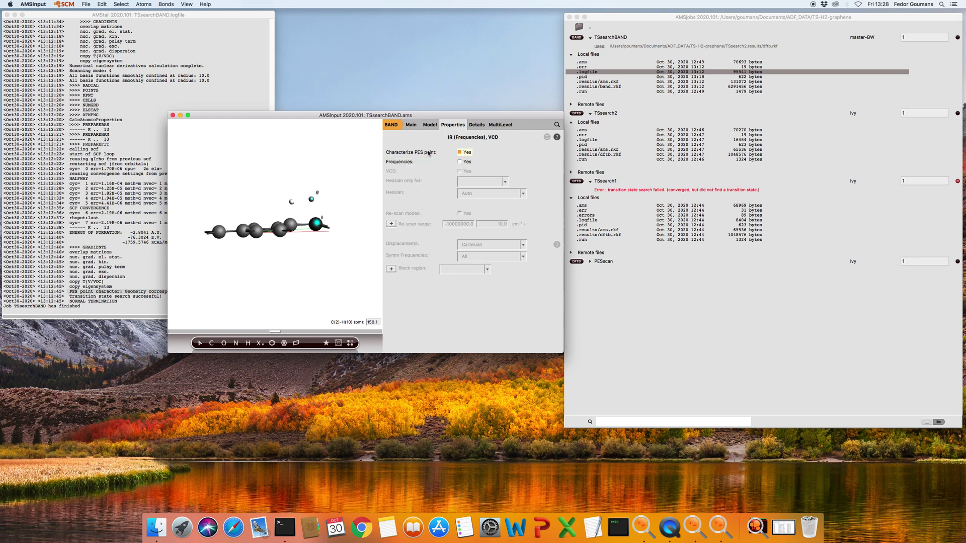
pyautogui.click(460, 153)
pyautogui.click(462, 162)
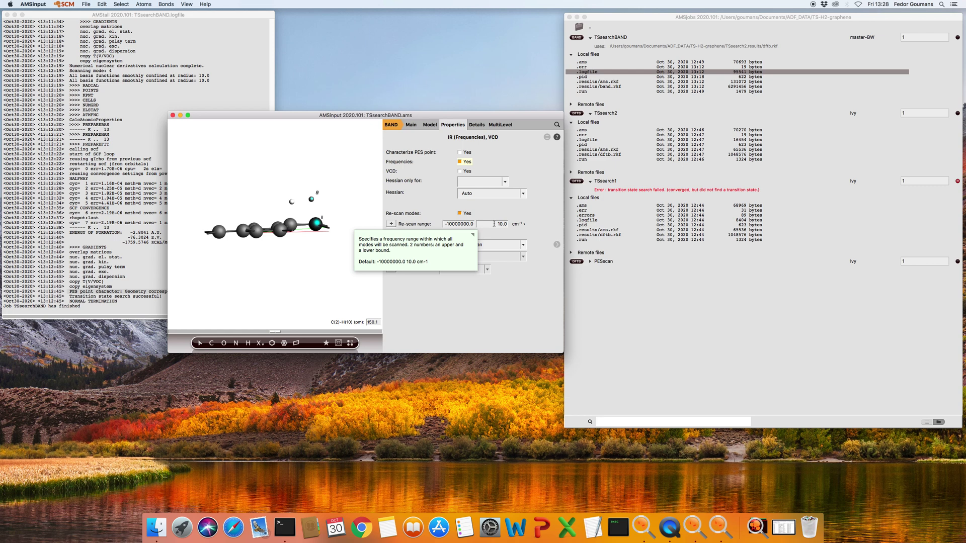
pyautogui.click(459, 214)
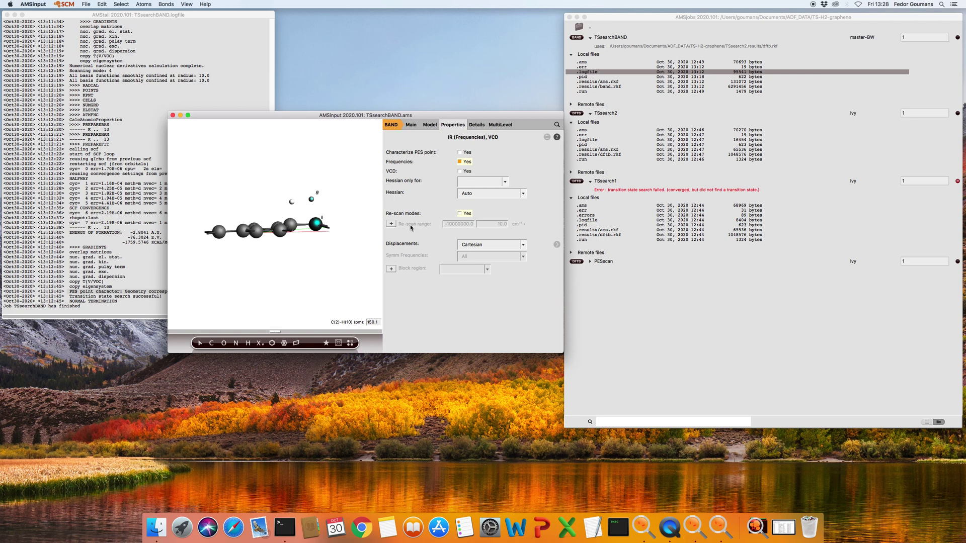
pyautogui.press('super+a')
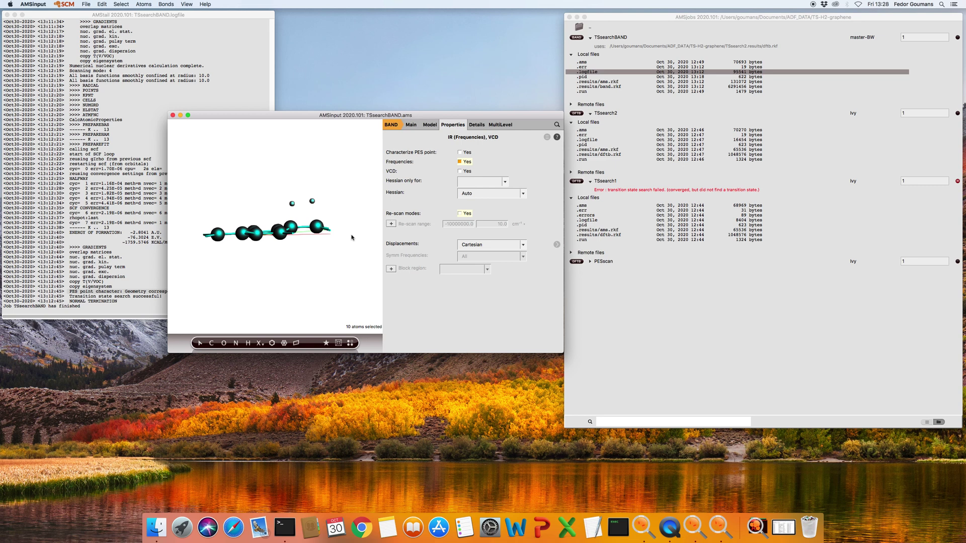
pyautogui.moveTo(332, 256); pyautogui.dragTo(349, 269)
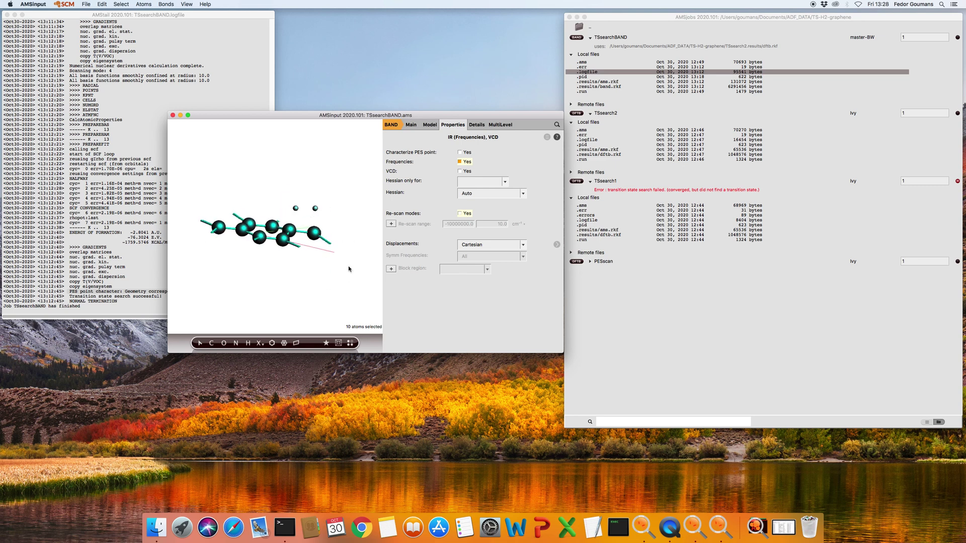
pyautogui.click(329, 294)
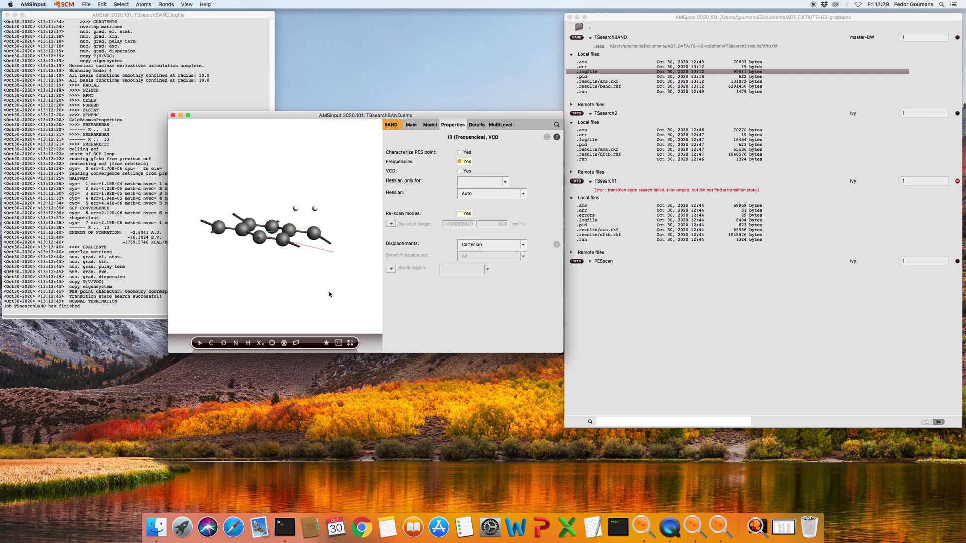
pyautogui.moveTo(345, 256); pyautogui.dragTo(316, 294)
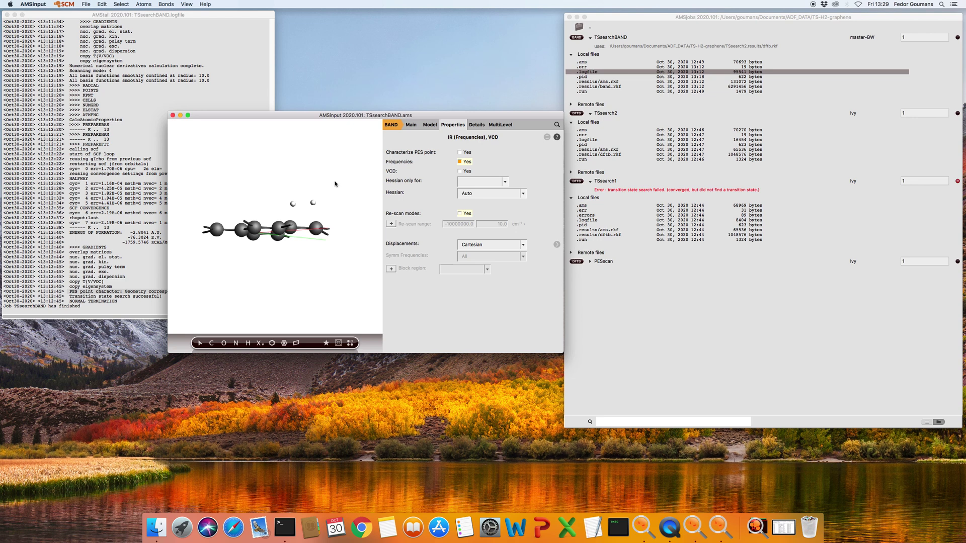
pyautogui.moveTo(336, 184)
pyautogui.mouseDown()
pyautogui.moveTo(332, 216)
pyautogui.moveTo(340, 208)
pyautogui.moveTo(320, 206)
pyautogui.moveTo(330, 200)
pyautogui.mouseUp()
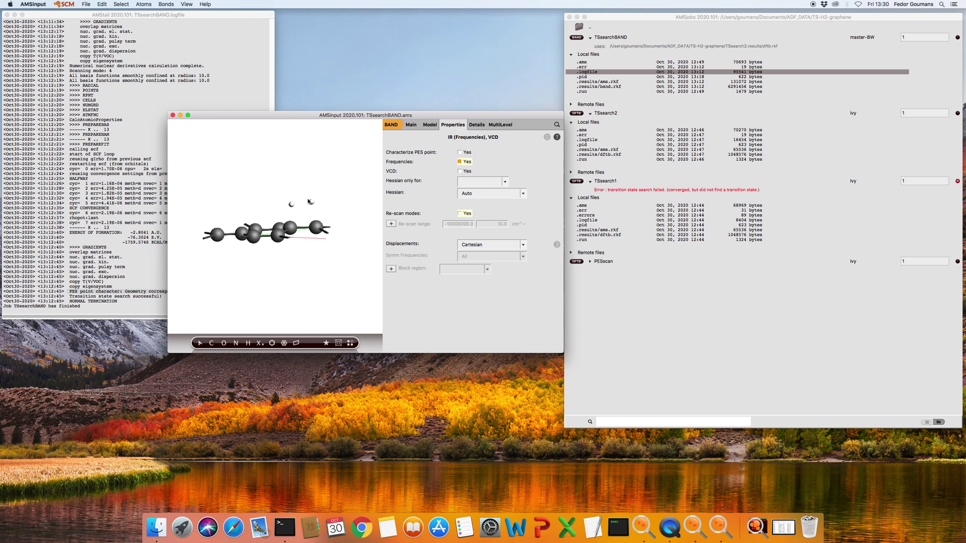
# Box-select the two H atoms and carbons beneath them and make them Hessian region Region_1
pyautogui.moveTo(282, 191); pyautogui.dragTo(330, 237)
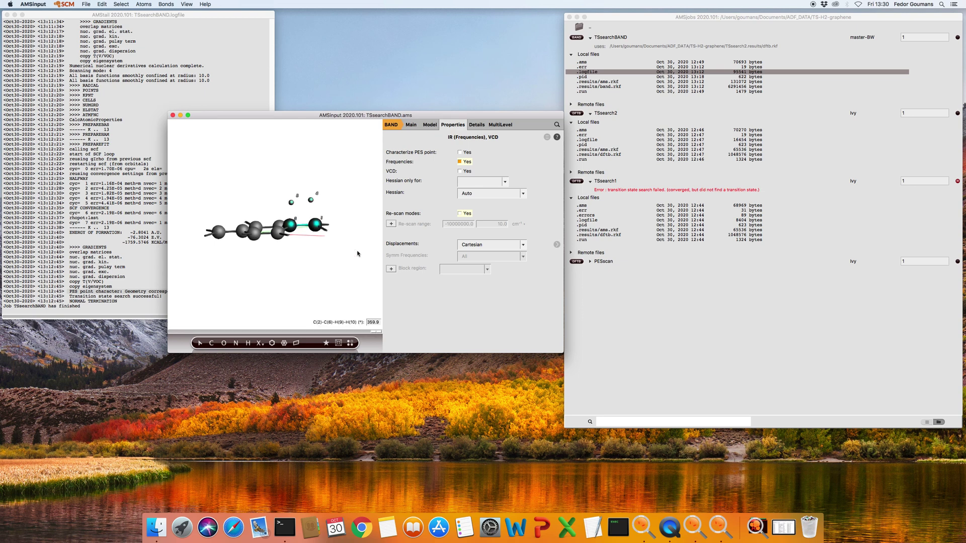
pyautogui.click(469, 181)
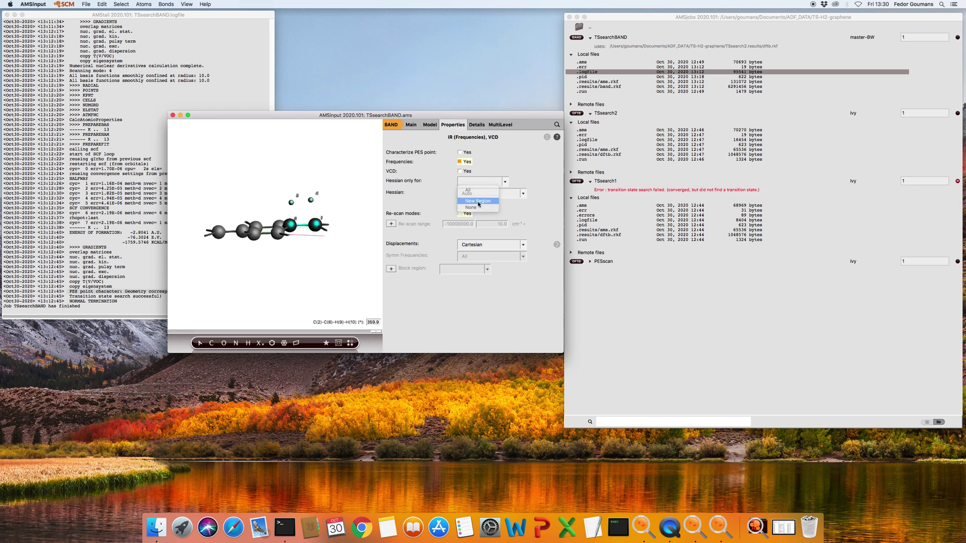
pyautogui.click(477, 202)
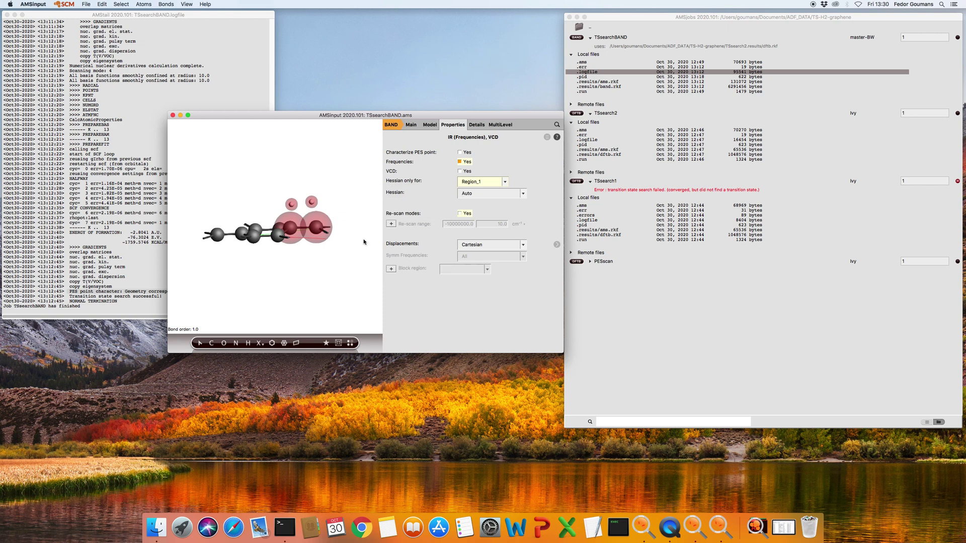
pyautogui.moveTo(302, 201); pyautogui.dragTo(358, 260)
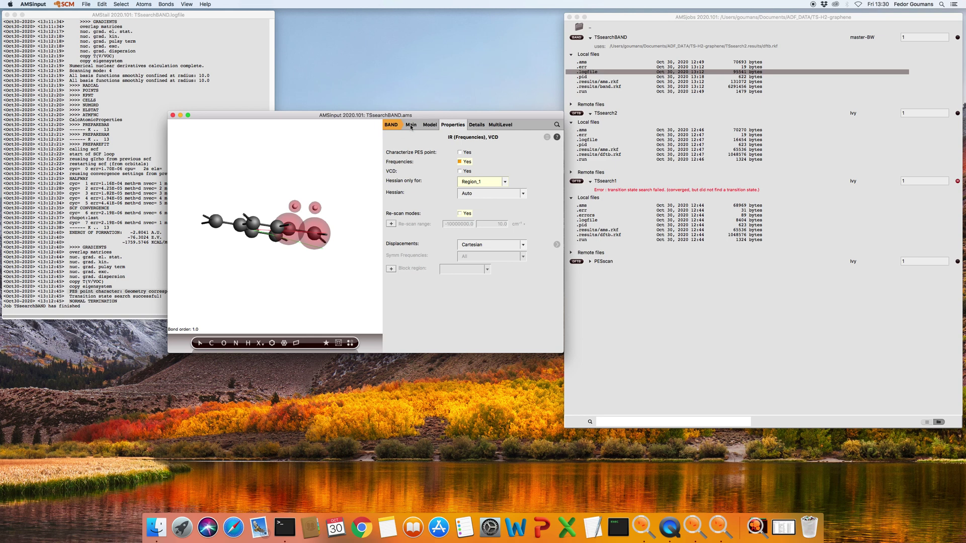
pyautogui.click(477, 126)
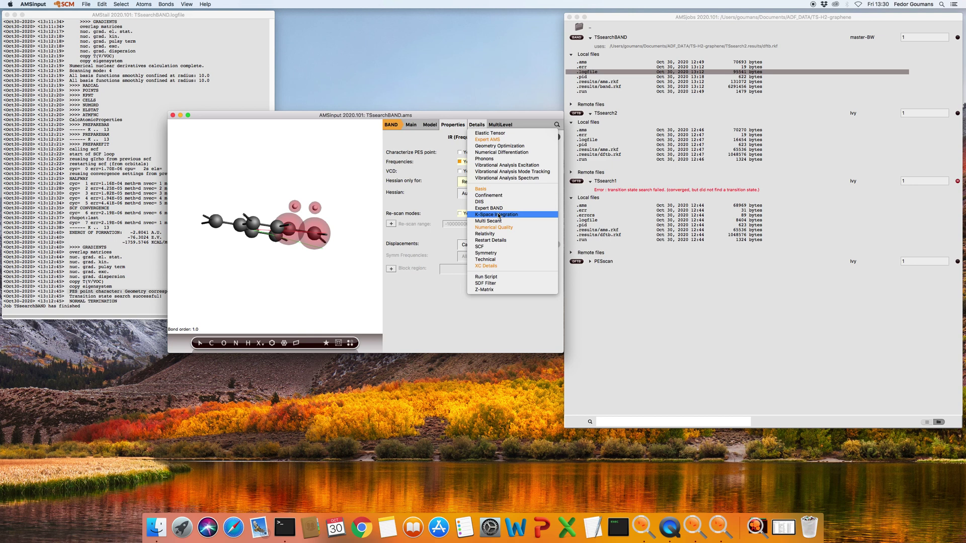
# Show the Geometry Optimization details page
pyautogui.click(499, 145)
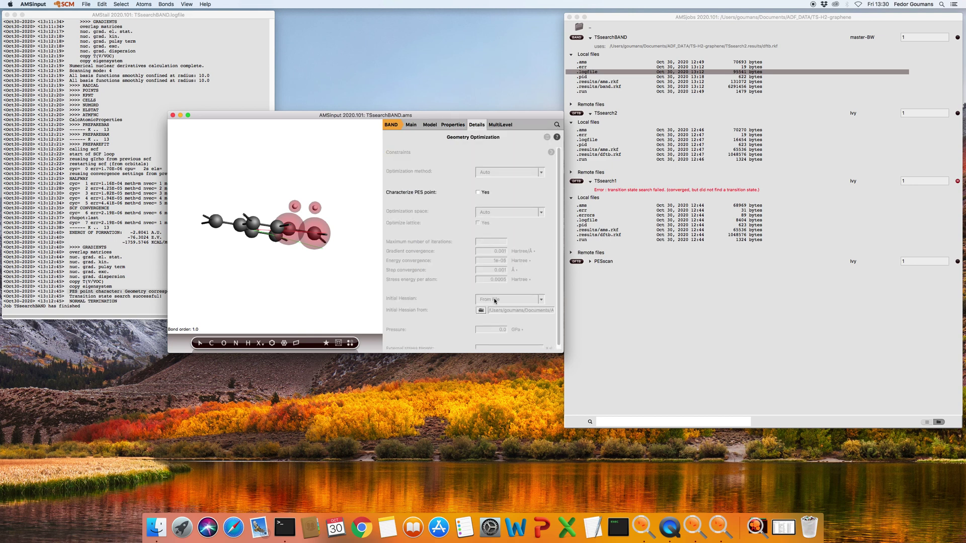